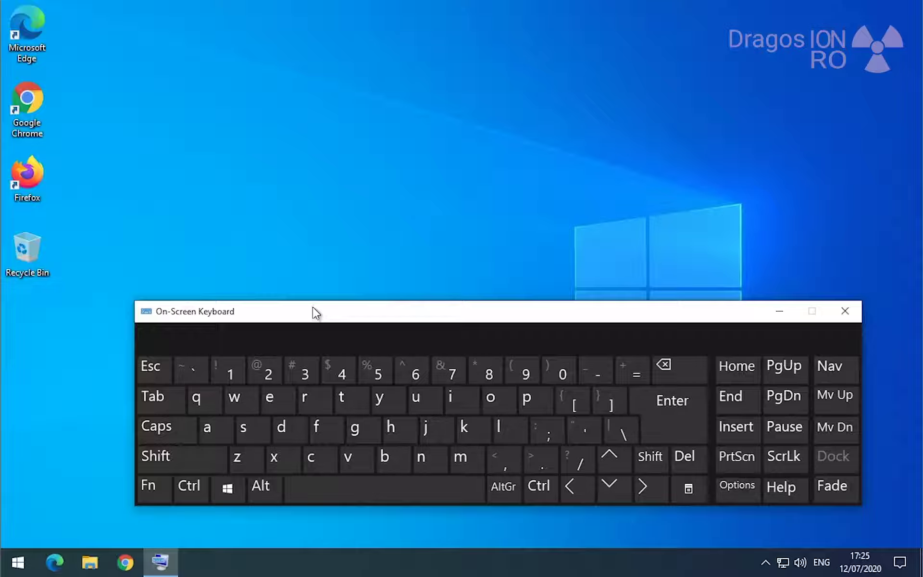
# Open the On-Screen Keyboard and place its window near the lower edge of the desktop
pyautogui.moveTo(408, 317); pyautogui.dragTo(412, 317)
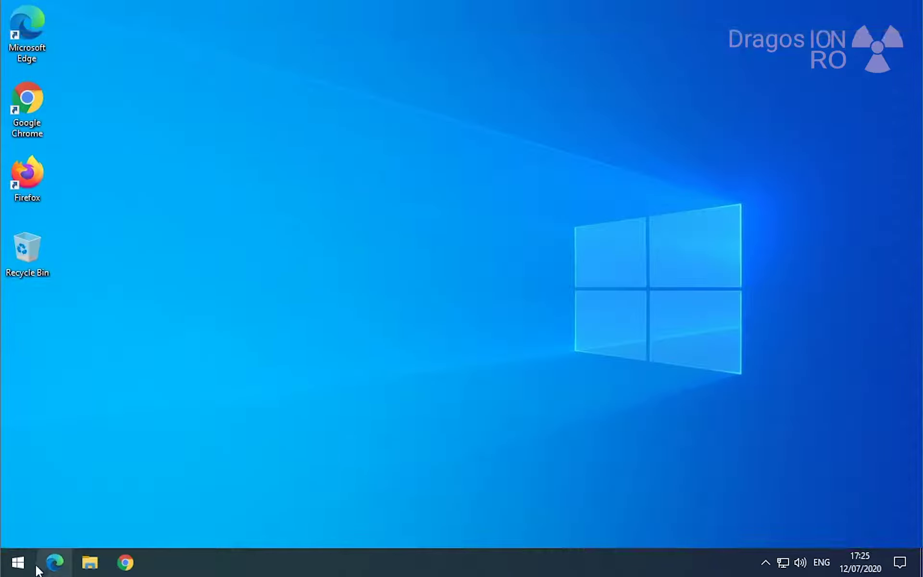
pyautogui.click(18, 568)
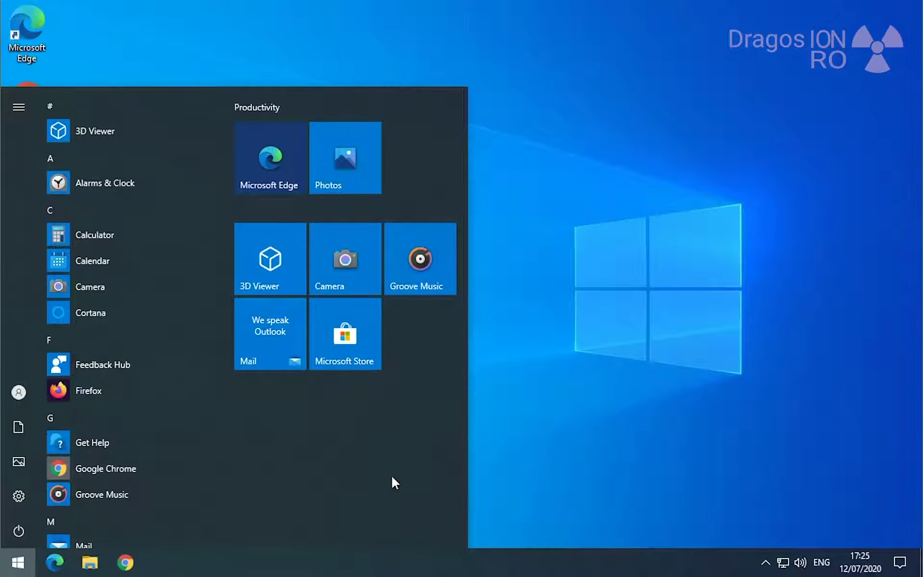
pyautogui.write('on scree')
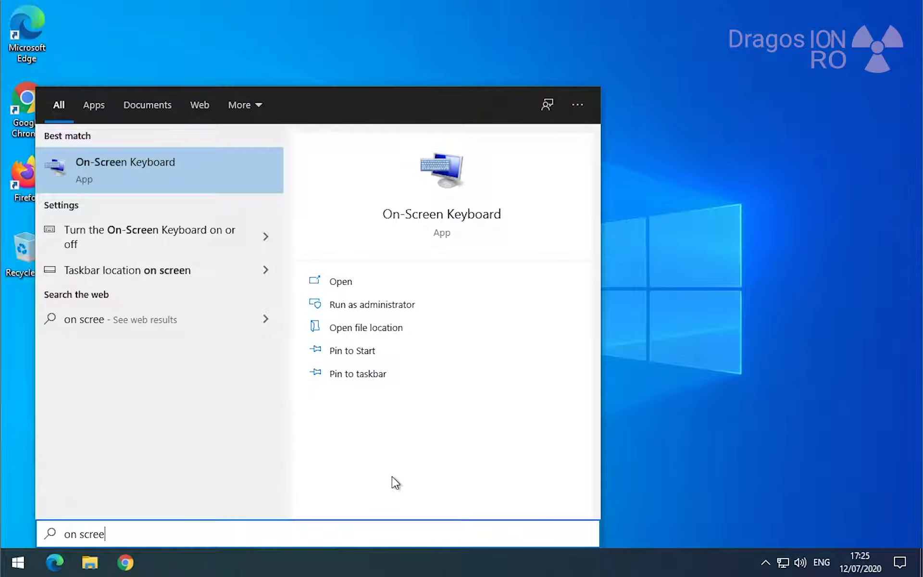
pyautogui.click(154, 157)
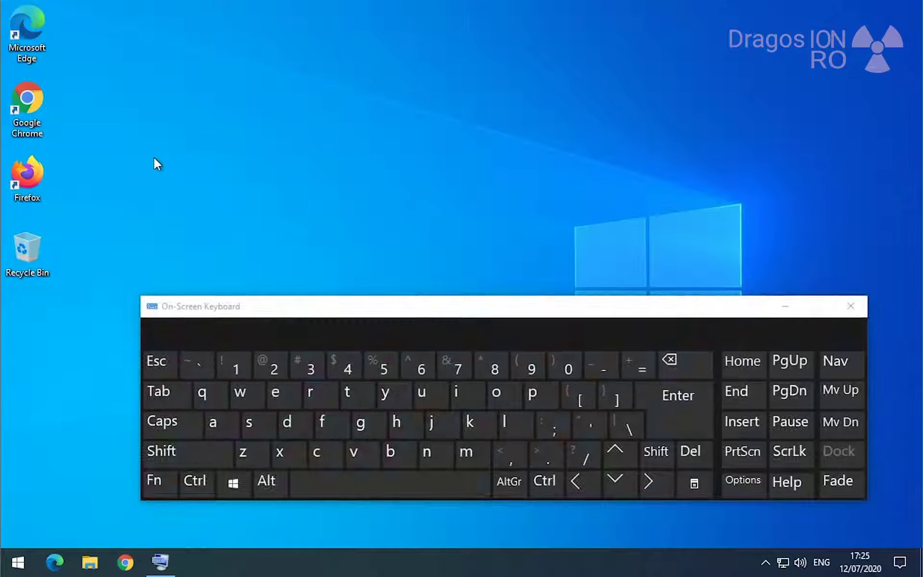
pyautogui.moveTo(353, 314); pyautogui.dragTo(359, 353)
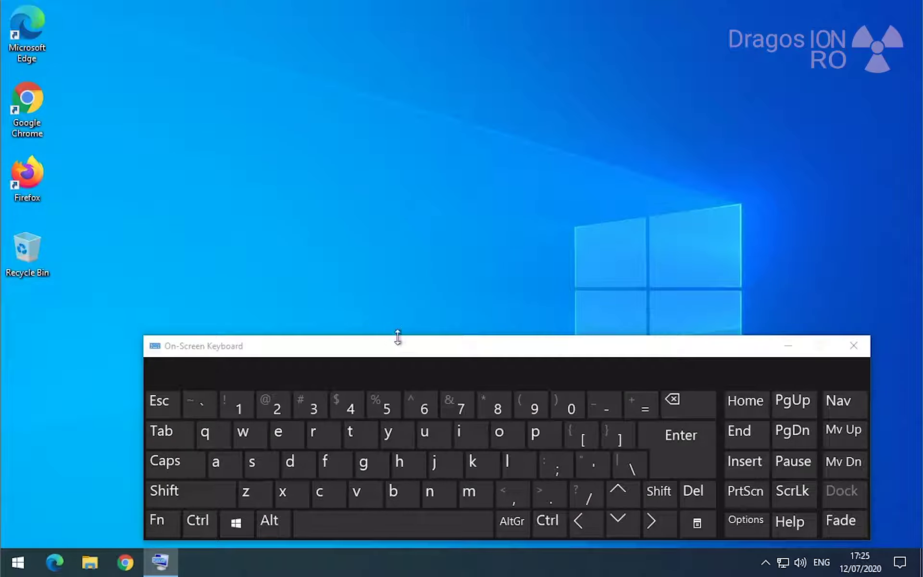
pyautogui.moveTo(400, 342); pyautogui.dragTo(399, 333)
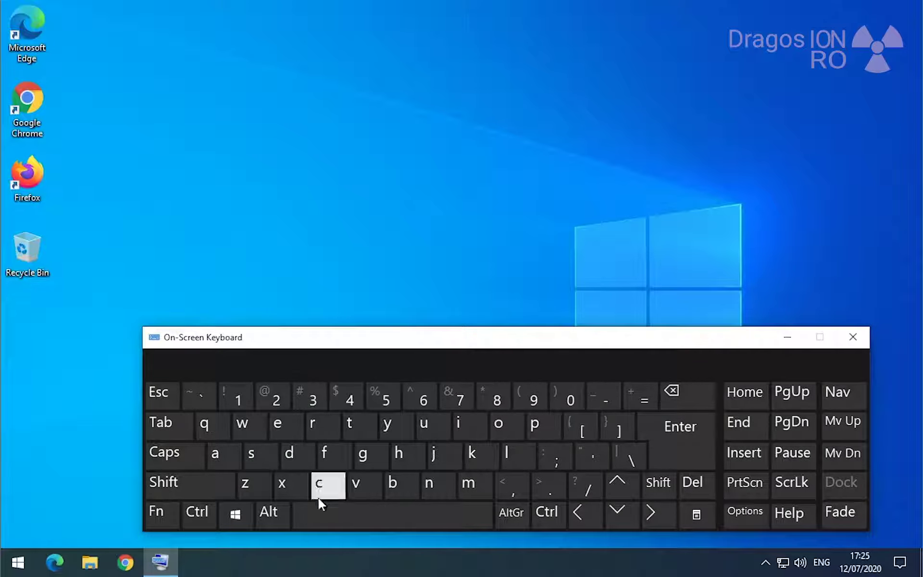
# Create a text document named test on the desktop and open it in a Notepad window above the On-Screen Keyboard
pyautogui.rightClick(230, 144)
pyautogui.moveTo(279, 258)
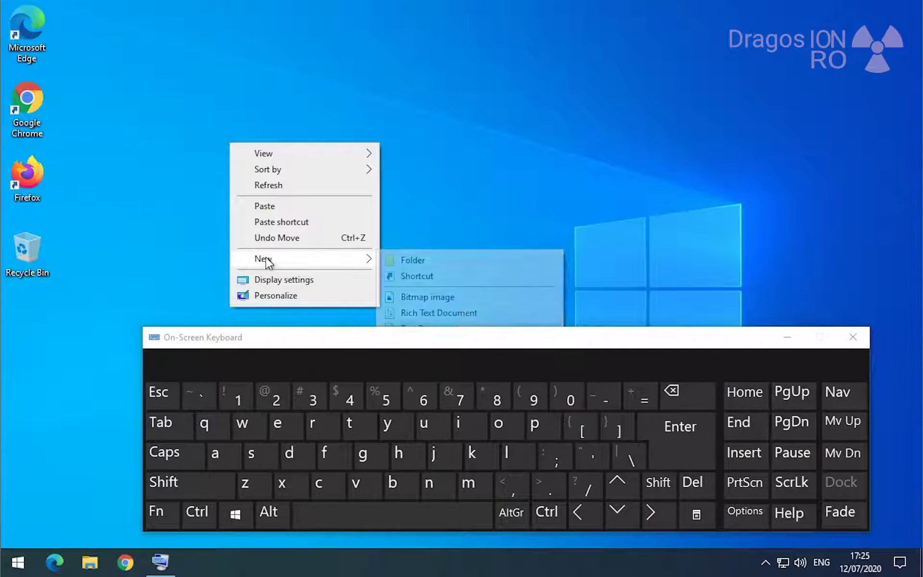
pyautogui.rightClick(283, 53)
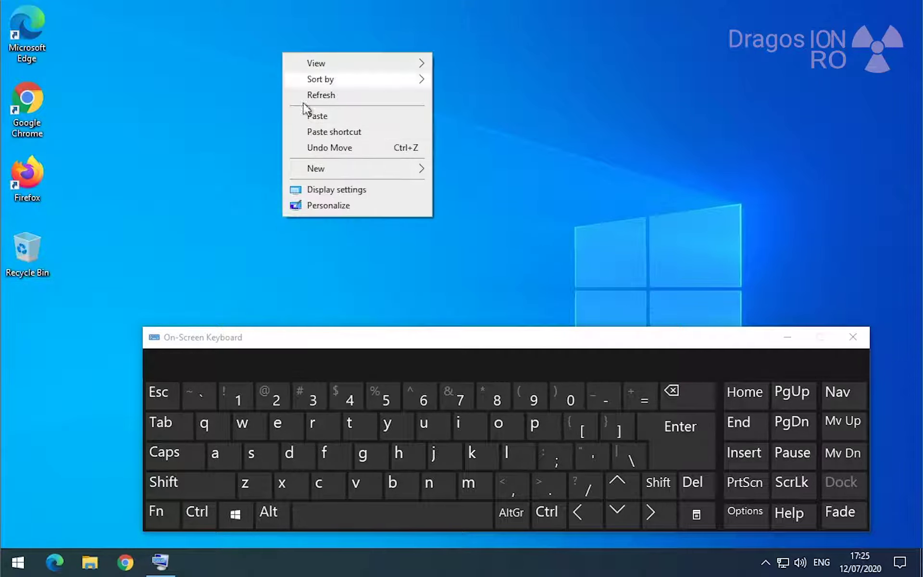
pyautogui.moveTo(328, 171)
pyautogui.click(467, 239)
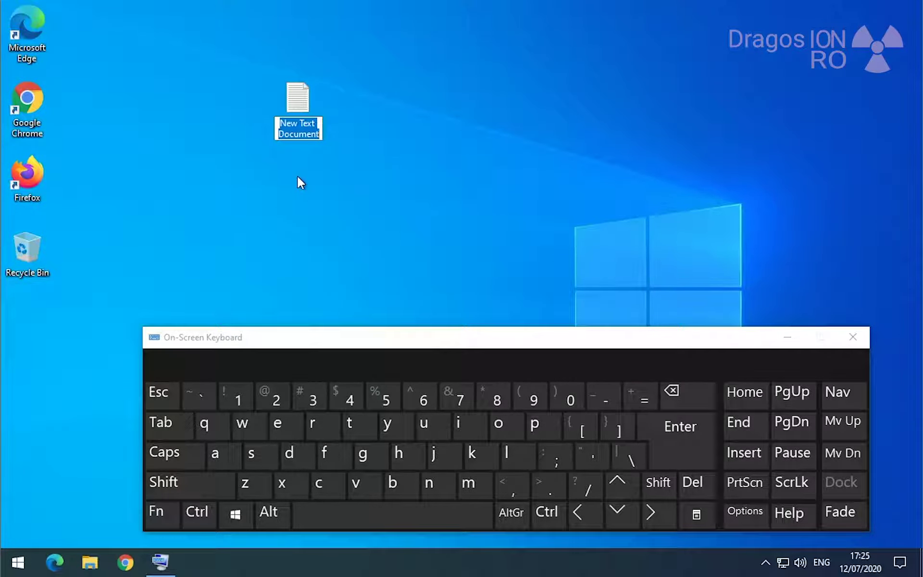
pyautogui.write('test')
pyautogui.press('Return')
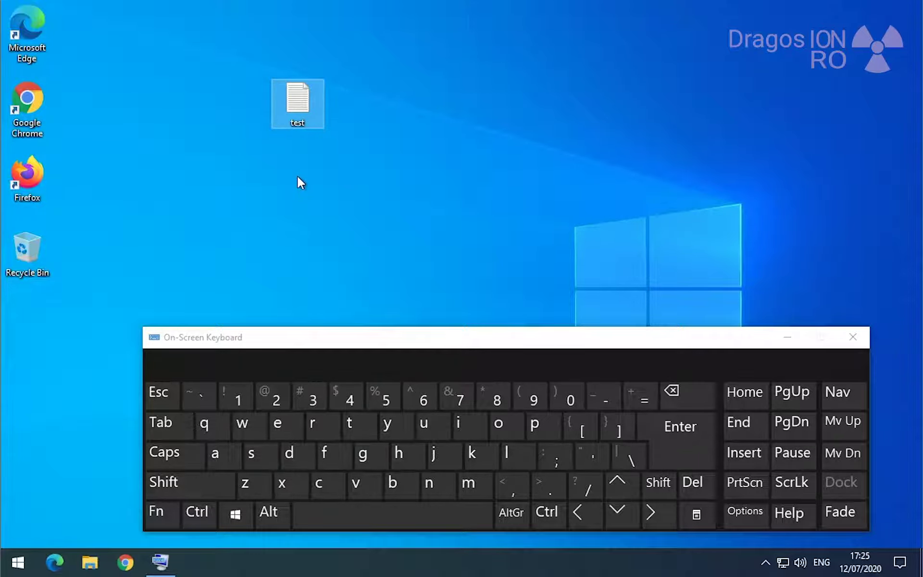
pyautogui.press('Return')
pyautogui.moveTo(472, 20); pyautogui.dragTo(492, 62)
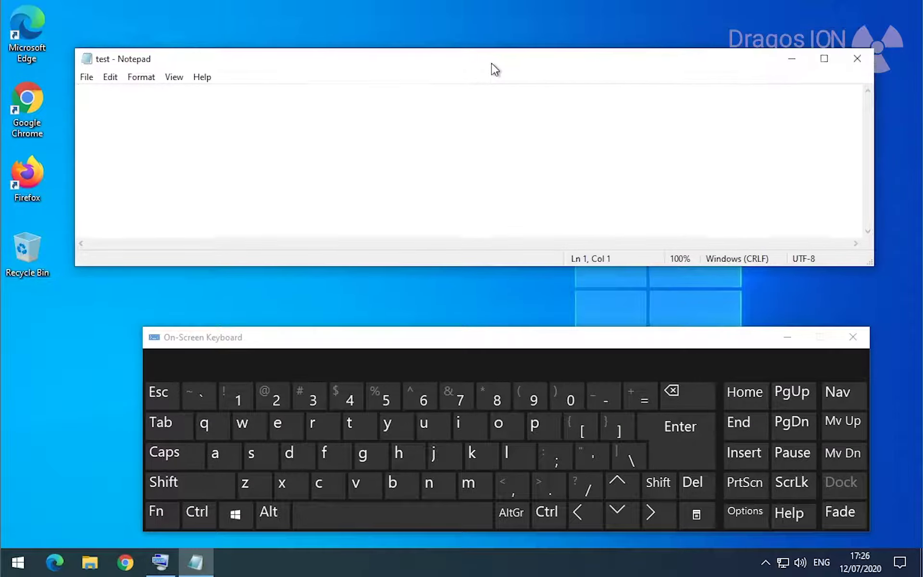
# Enter the sample letters dfrwqadfghhcdui into the test document with the On-Screen Keyboard
pyautogui.click(294, 455)
pyautogui.click(327, 454)
pyautogui.click(328, 424)
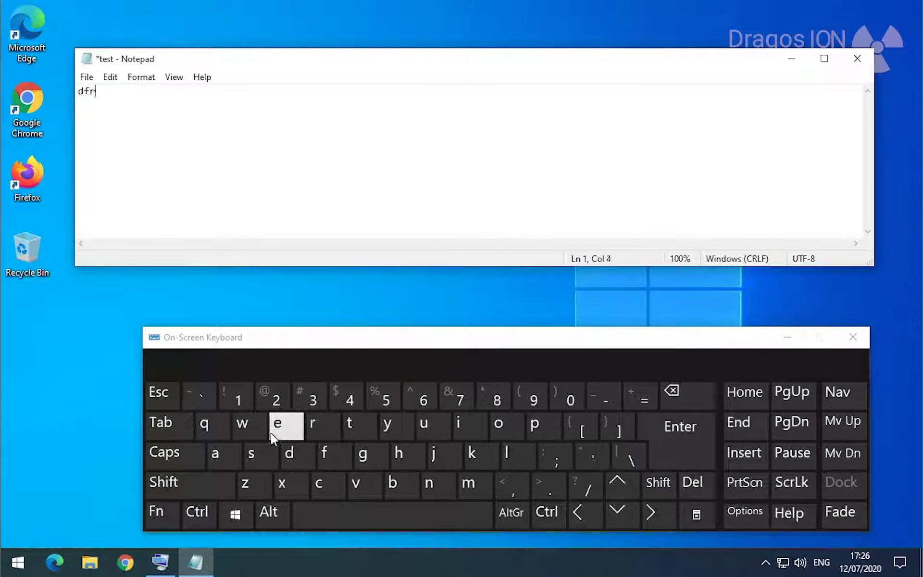
pyautogui.click(245, 426)
pyautogui.click(217, 426)
pyautogui.click(239, 456)
pyautogui.click(293, 461)
pyautogui.click(327, 458)
pyautogui.click(363, 459)
pyautogui.click(403, 456)
pyautogui.click(404, 457)
pyautogui.click(321, 486)
pyautogui.click(291, 454)
pyautogui.click(424, 424)
pyautogui.click(459, 423)
# Replace all the text in the test document with ssdfg
pyautogui.hotkey('ctrl', 'a')
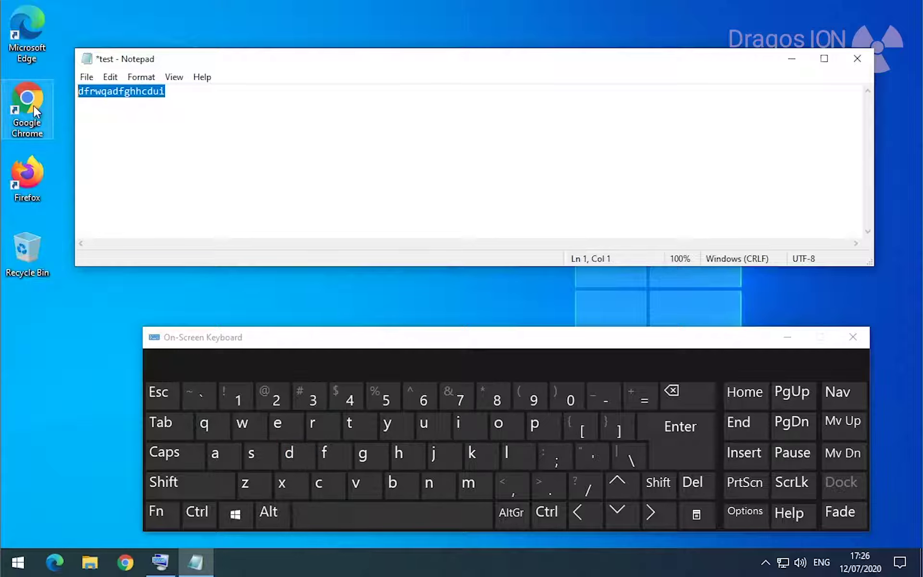
pyautogui.press('BackSpace')
pyautogui.write('ssd')
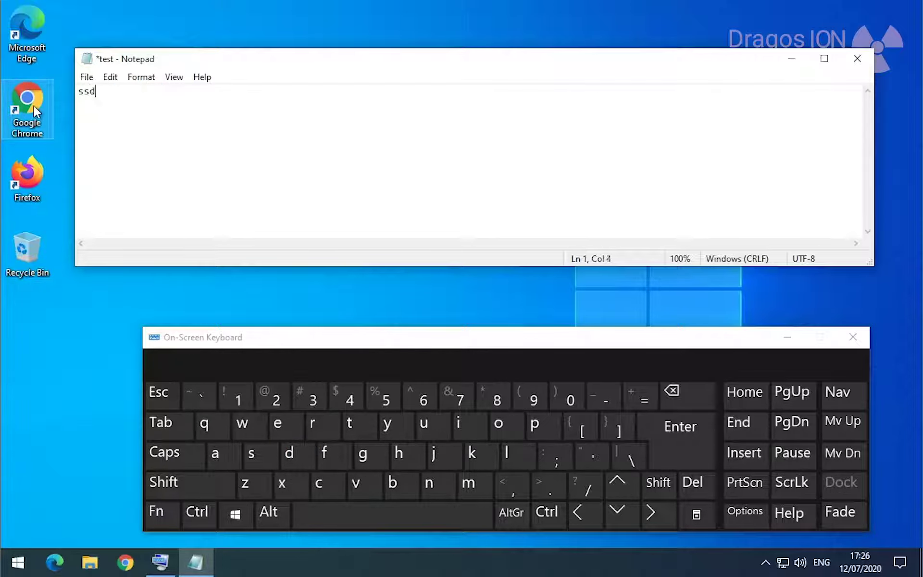
pyautogui.write('fg')
# Try the Alt, Windows, Ctrl, Shift and Caps Lock keys and examine how the On-Screen Keyboard reacts
pyautogui.press('alt')
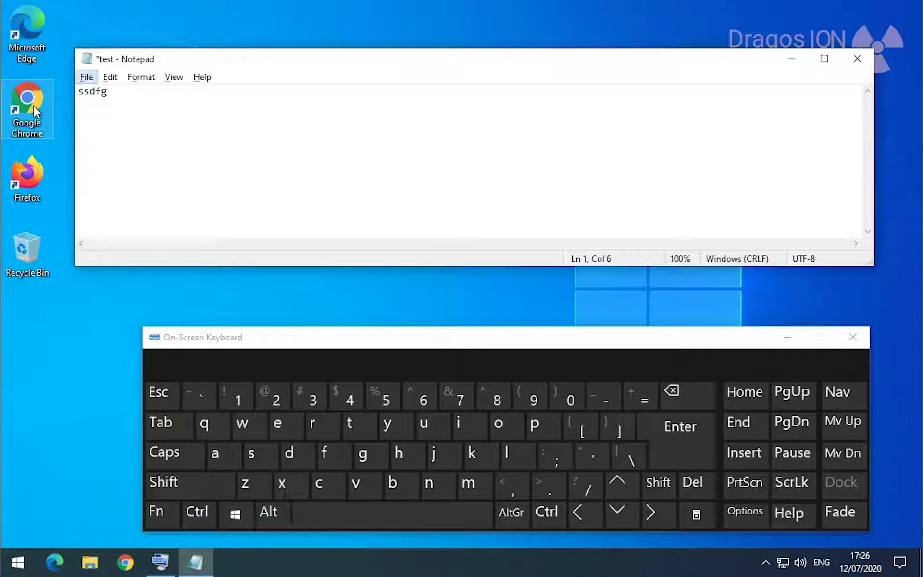
pyautogui.press('super')
pyautogui.press('super')
pyautogui.press('super')
pyautogui.press('super')
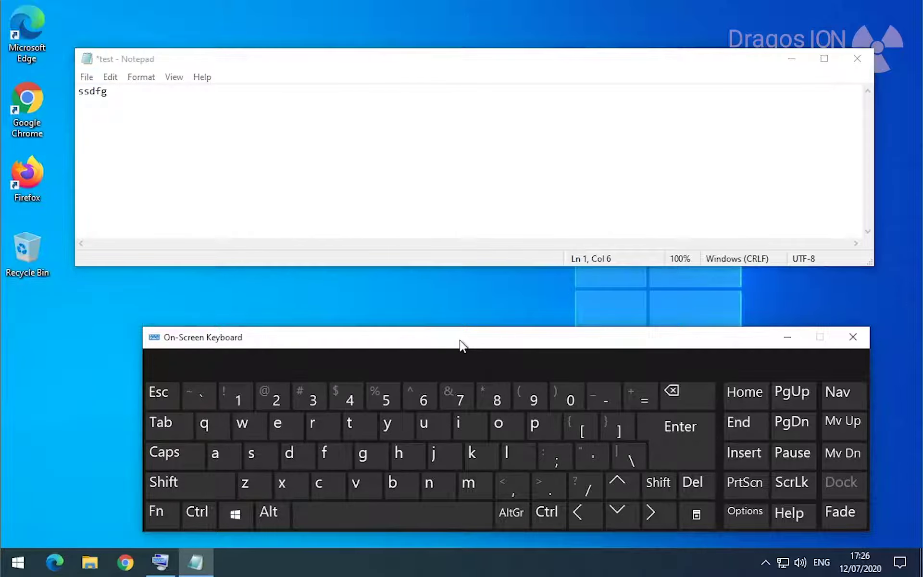
pyautogui.press('super')
pyautogui.press('super')
pyautogui.press('super')
pyautogui.press('super')
pyautogui.press('super')
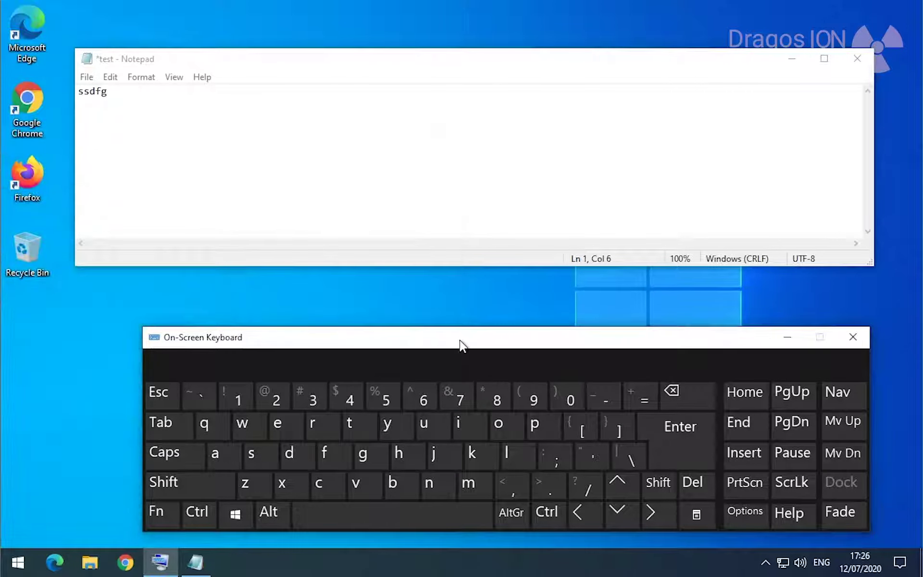
pyautogui.press('ctrl')
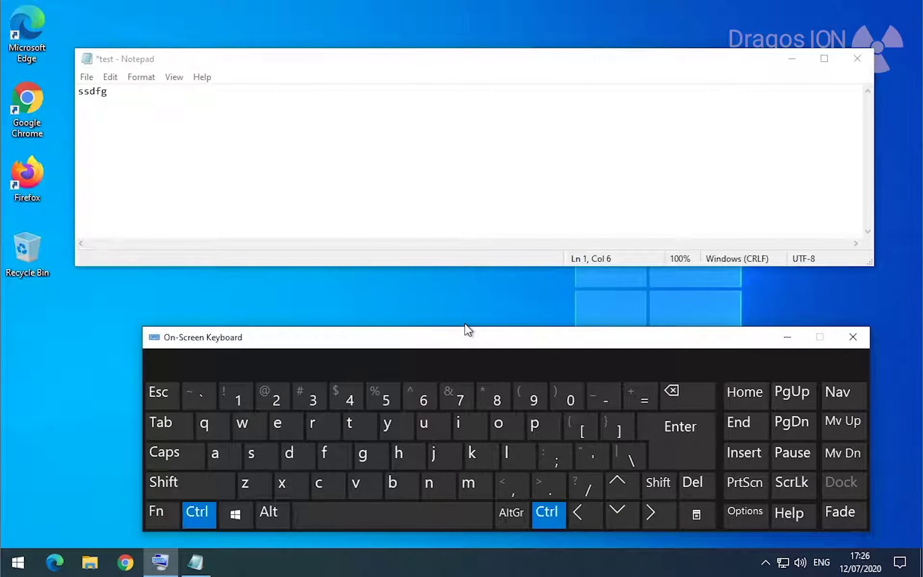
pyautogui.press('shift')
pyautogui.press('shift')
pyautogui.press('shift')
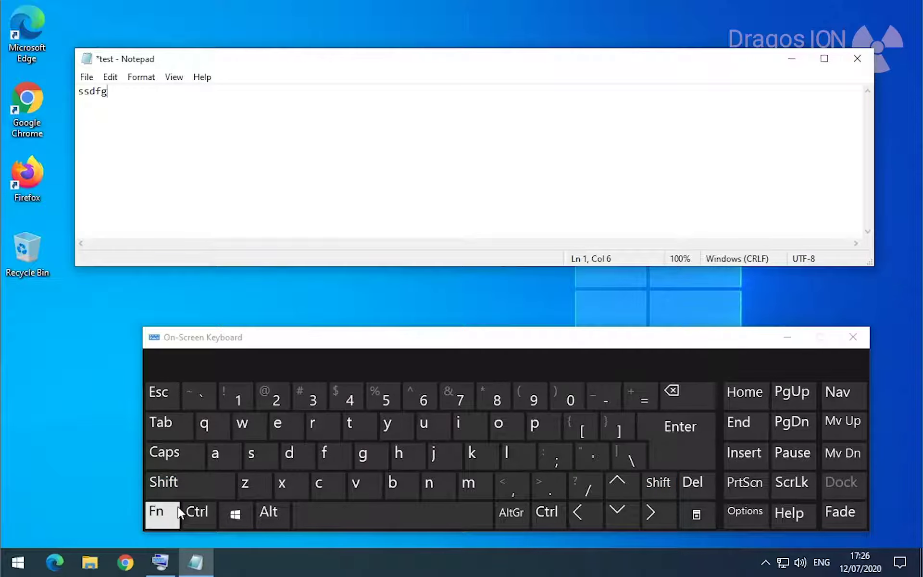
pyautogui.press('capslock')
pyautogui.press('capslock')
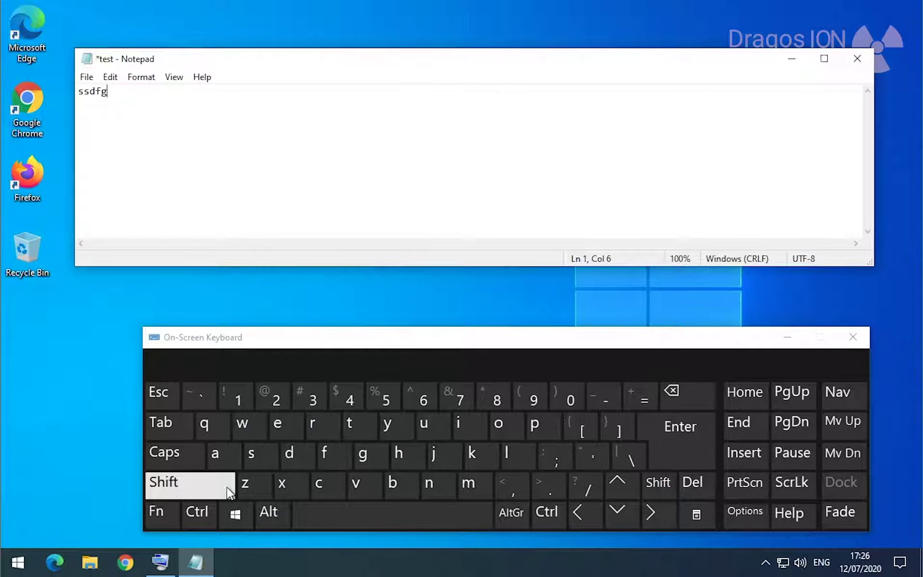
# Add several tab spaces after ssdfg in the test document
pyautogui.click(183, 423)
pyautogui.click(182, 423)
pyautogui.press('Tab')
pyautogui.press('Tab')
pyautogui.press('Tab')
pyautogui.press('Tab')
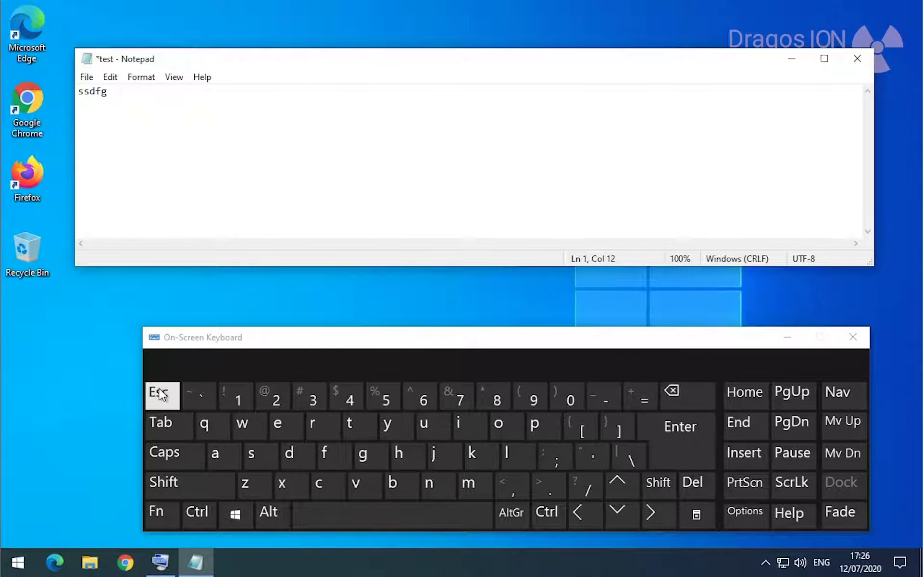
# Replace the whole content of the test document with "testing text"
pyautogui.moveTo(355, 91); pyautogui.dragTo(41, 164)
pyautogui.press('Delete')
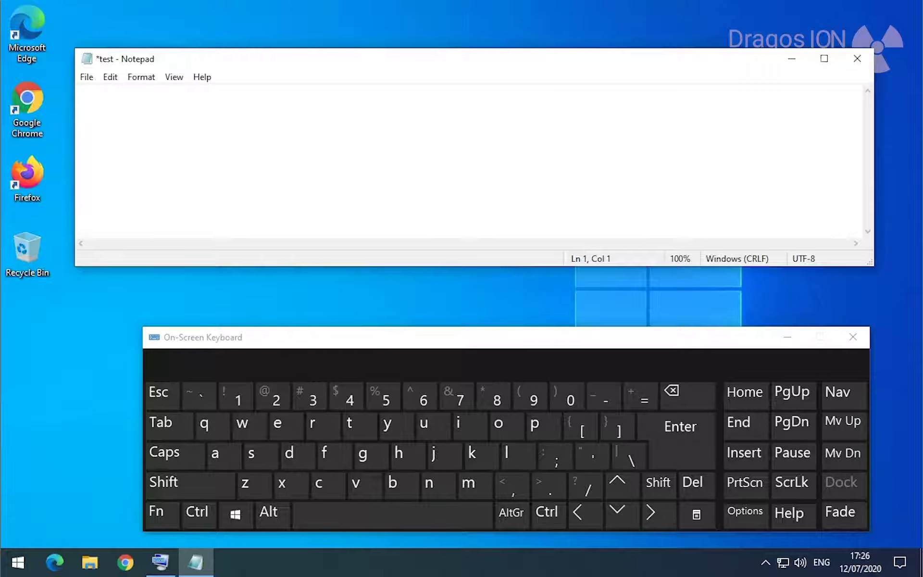
pyautogui.write('testing text')
# Copy the "testing text" phrase and paste it repeatedly until the first line holds ten repeats
pyautogui.hotkey('shift', 'Home')
pyautogui.hotkey('ctrl', 'c')
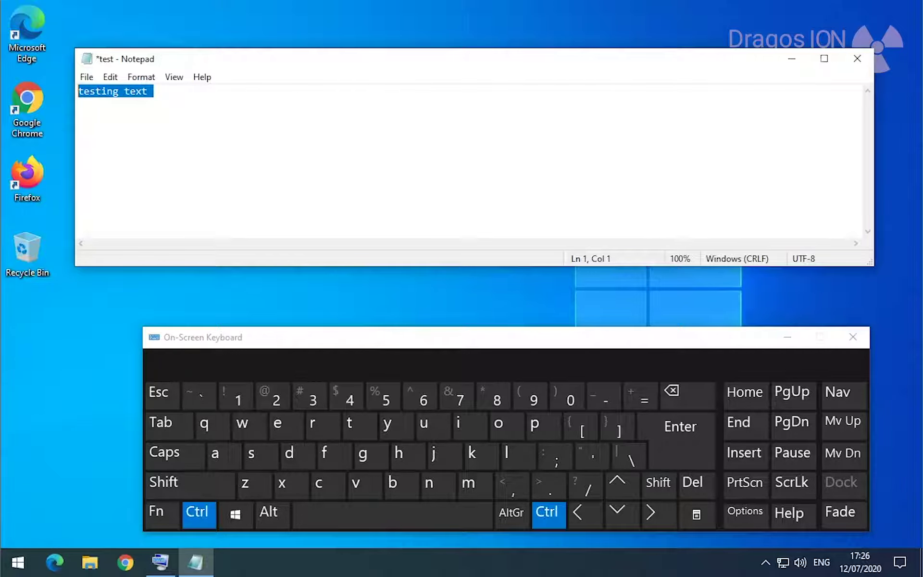
pyautogui.press('End')
pyautogui.hotkey('ctrl', 'v')
pyautogui.hotkey('ctrl', 'v')
pyautogui.hotkey('ctrl', 'v')
pyautogui.hotkey('ctrl', 'v')
pyautogui.hotkey('ctrl', 'v')
pyautogui.hotkey('ctrl', 'v')
pyautogui.hotkey('ctrl', 'v')
pyautogui.hotkey('ctrl', 'v')
pyautogui.hotkey('ctrl', 'v')
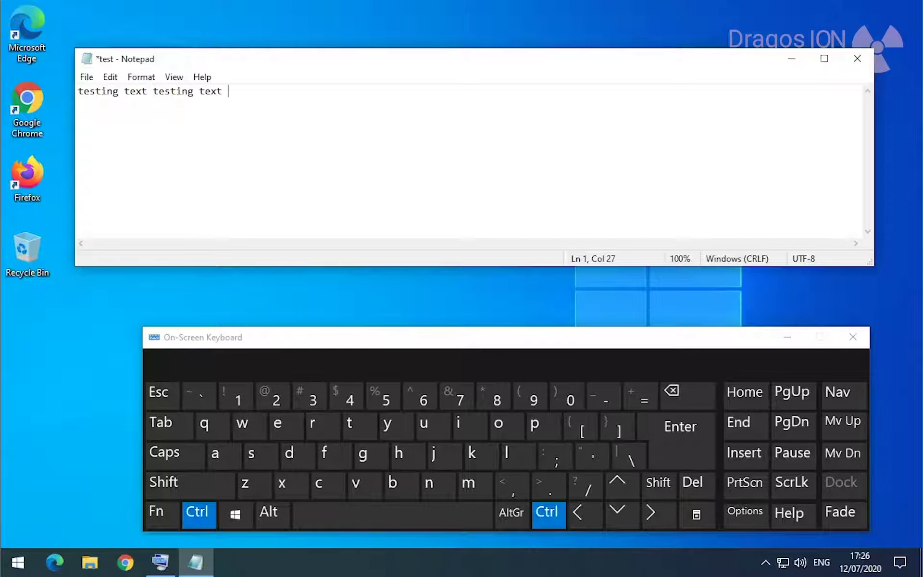
# Add a second line with ten pasted repeats of "testing text" and select both lines for copying
pyautogui.press('Return')
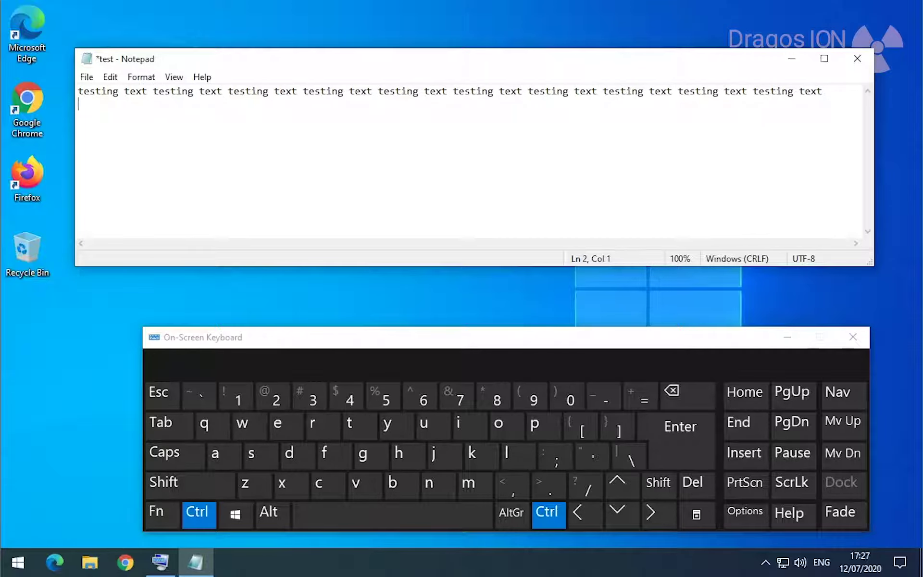
pyautogui.hotkey('ctrl', 'v')
pyautogui.hotkey('ctrl', 'v')
pyautogui.hotkey('ctrl', 'v')
pyautogui.hotkey('ctrl', 'v')
pyautogui.hotkey('ctrl', 'v')
pyautogui.hotkey('ctrl', 'v')
pyautogui.hotkey('ctrl', 'v')
pyautogui.hotkey('ctrl', 'v')
pyautogui.hotkey('ctrl', 'v')
pyautogui.hotkey('ctrl', 'v')
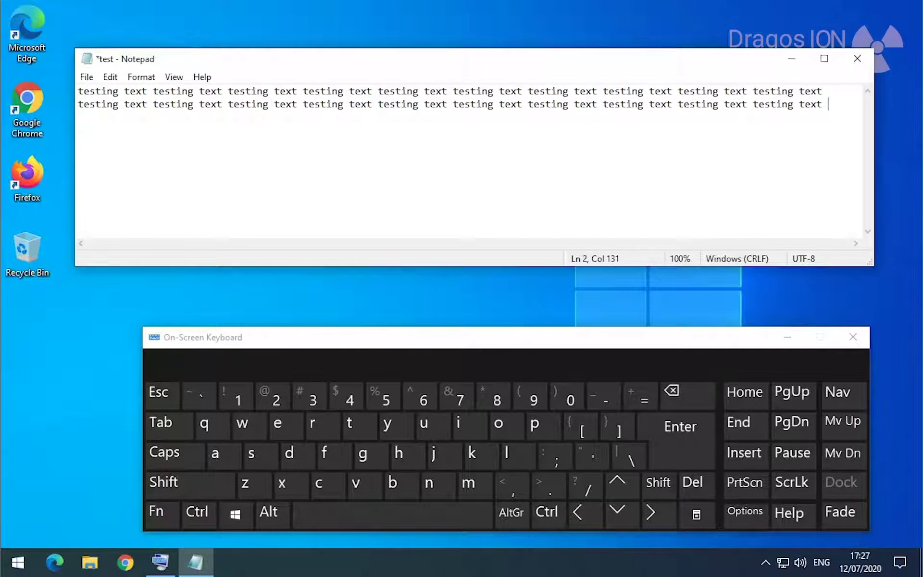
pyautogui.hotkey('shift', 'Home')
pyautogui.hotkey('shift', 'Up')
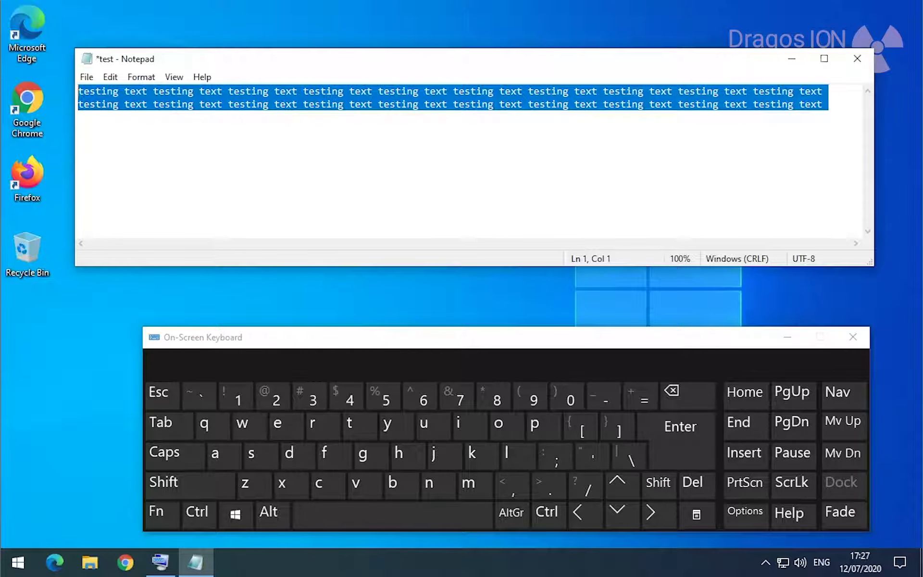
# Try to paste more text on a new third line, and revert to the two-line text
pyautogui.press('End')
pyautogui.press('Down')
pyautogui.press('Return')
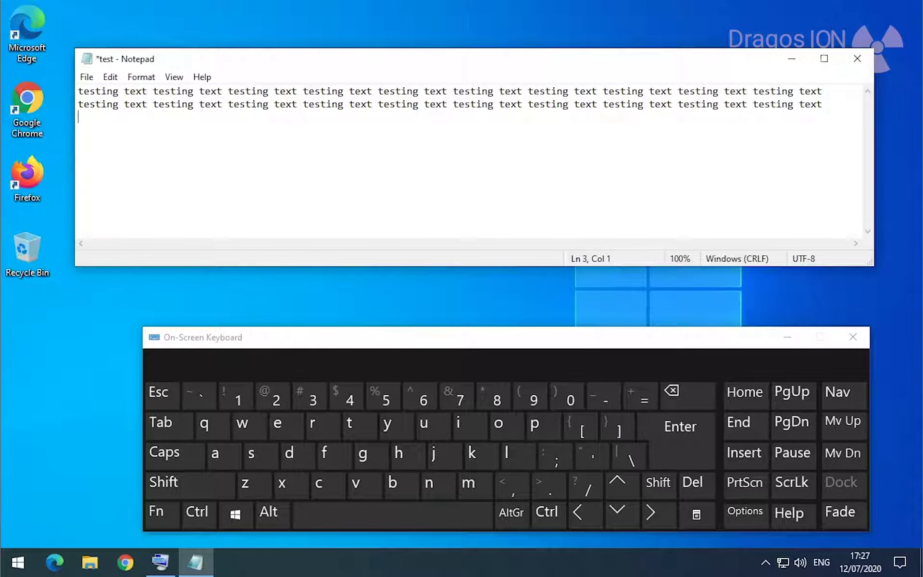
pyautogui.hotkey('ctrl', 'v')
pyautogui.hotkey('ctrl', 'v')
pyautogui.hotkey('ctrl', 'z')
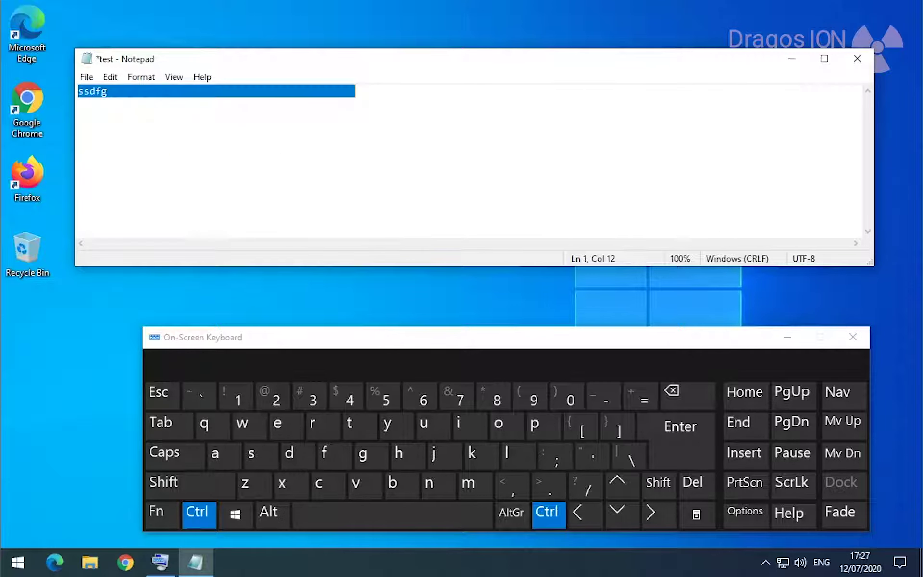
pyautogui.hotkey('ctrl', 'z')
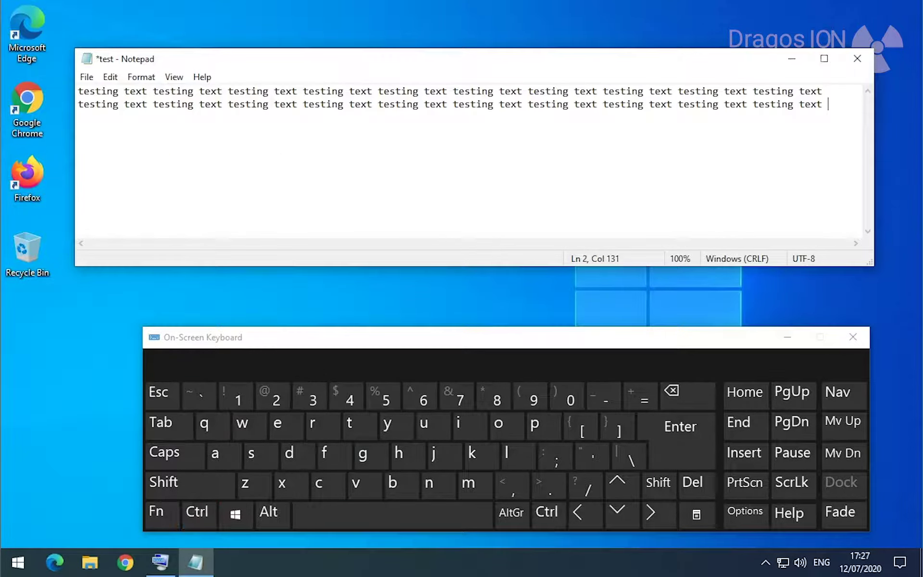
# Paste copies of the two lines below until the text fills ten lines, and save the document
pyautogui.press('Return')
pyautogui.hotkey('ctrl', 'v')
pyautogui.press('Return')
pyautogui.hotkey('ctrl', 'v')
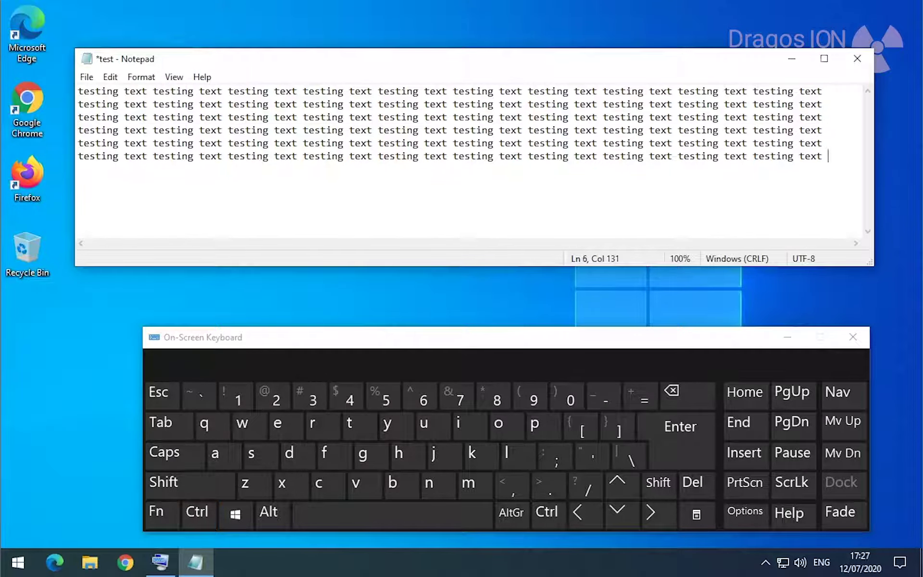
pyautogui.hotkey('ctrl', 'v')
pyautogui.hotkey('ctrl', 'v')
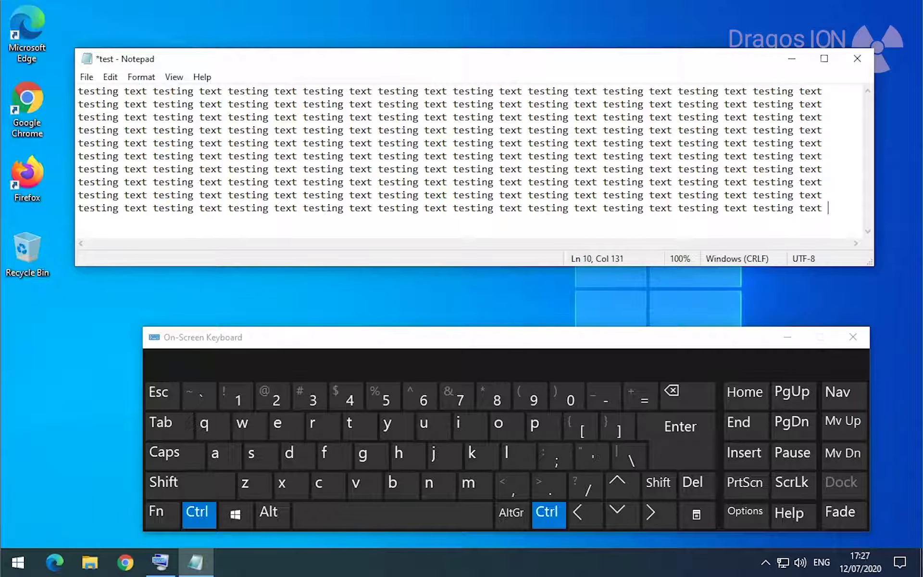
pyautogui.hotkey('ctrl', 's')
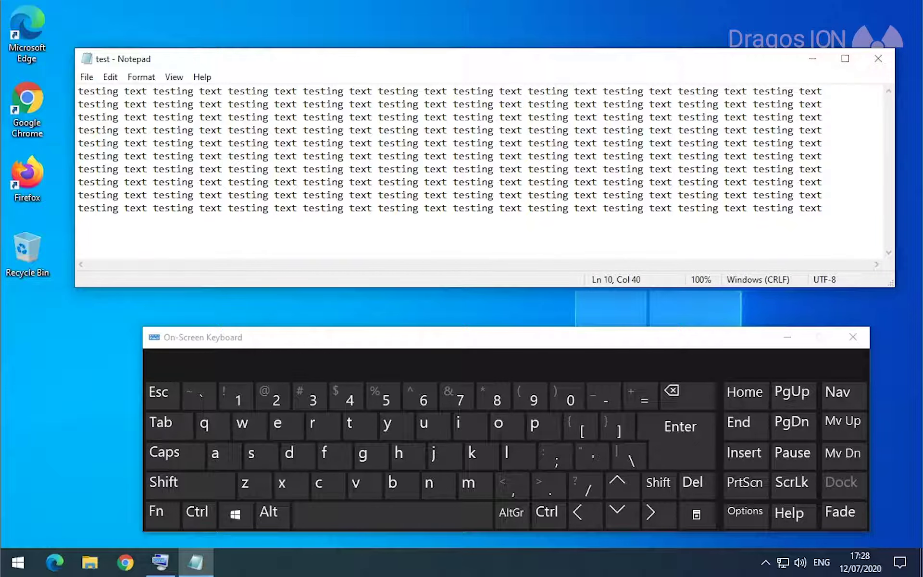
# Select all ten lines of text in the test document
pyautogui.moveTo(828, 208); pyautogui.dragTo(79, 91)
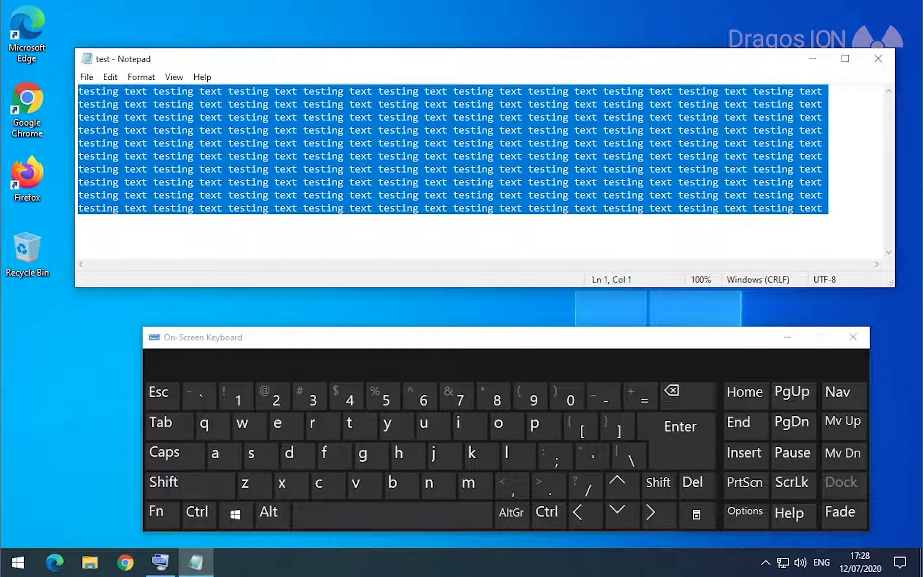
pyautogui.click(183, 208)
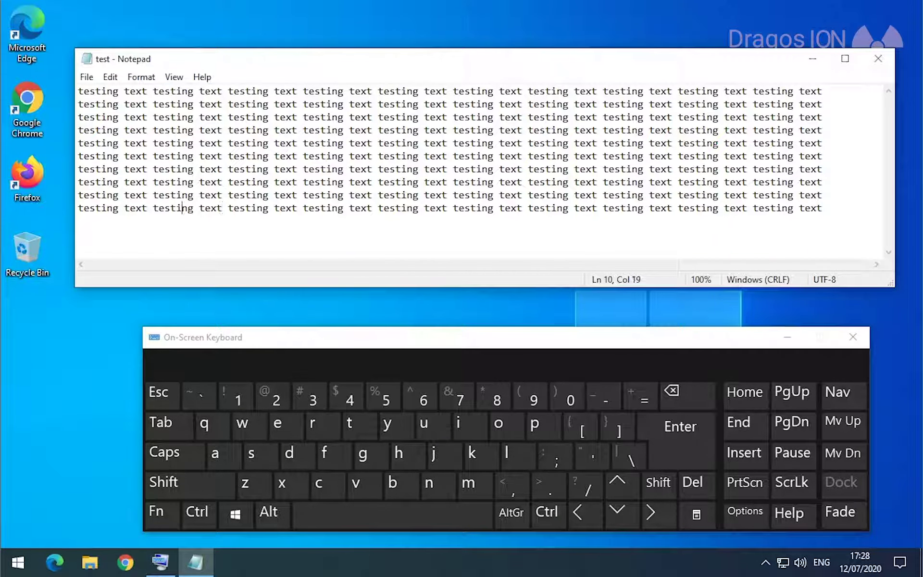
pyautogui.moveTo(828, 207); pyautogui.dragTo(62, 144)
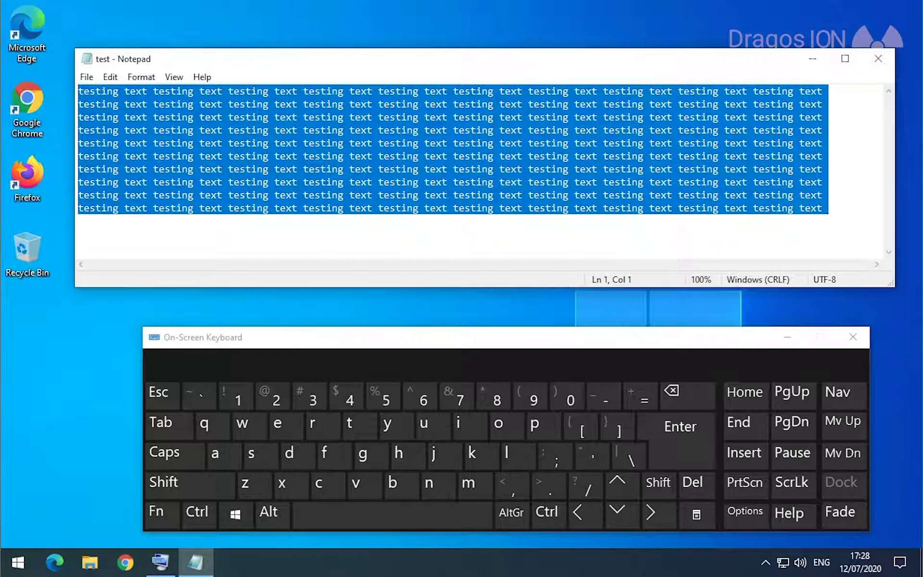
# Try selecting the words "testing text testing" at the start of the first line, and clear the selection
pyautogui.click(124, 155)
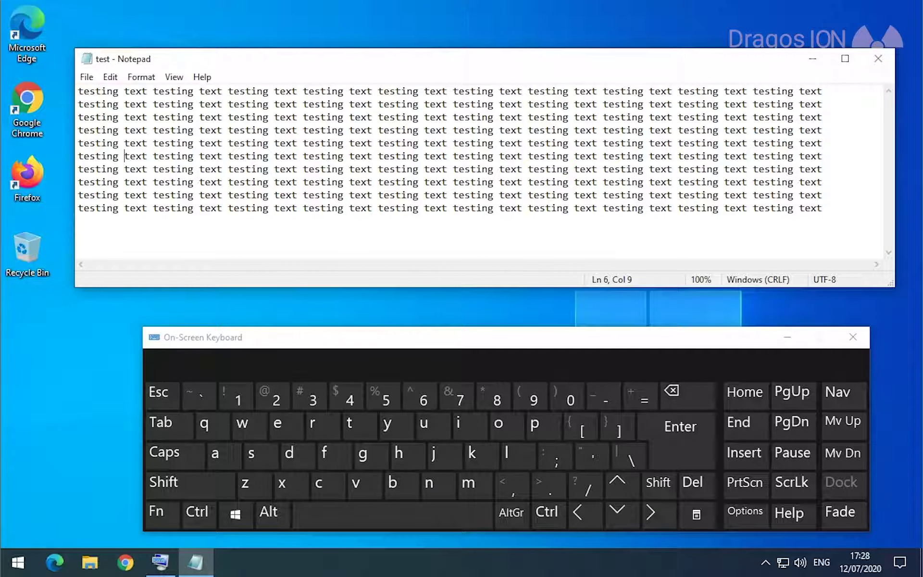
pyautogui.moveTo(194, 91); pyautogui.dragTo(60, 94)
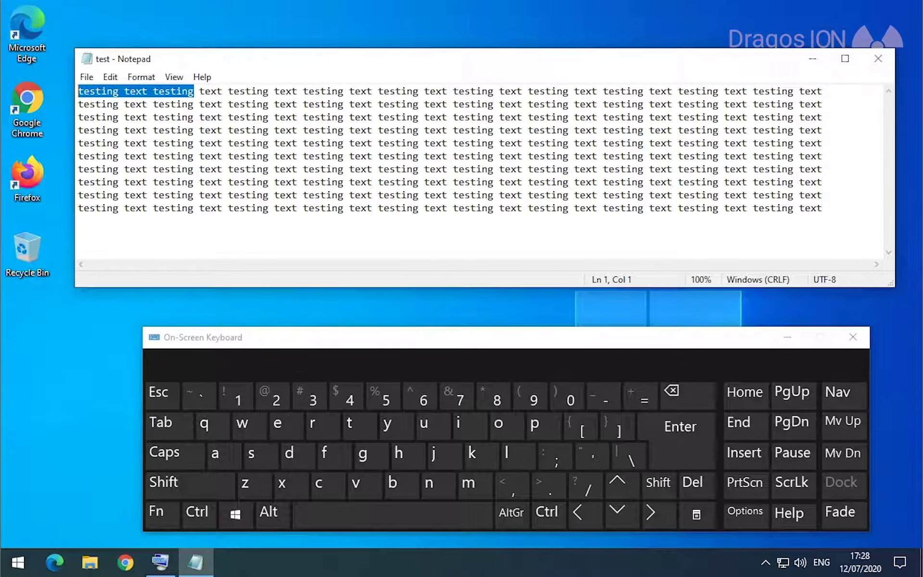
pyautogui.click(188, 116)
pyautogui.moveTo(193, 91); pyautogui.dragTo(78, 91)
pyautogui.click(188, 91)
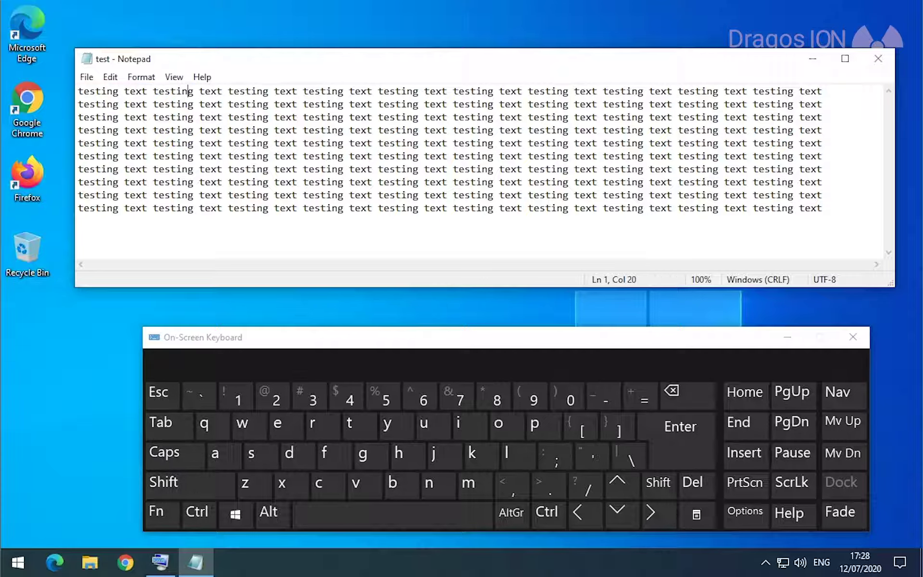
# Select the words "text testing" near the start of the first line and copy them using the On-Screen Keyboard
pyautogui.moveTo(124, 91); pyautogui.dragTo(194, 91)
pyautogui.hotkey('ctrl', 'c')
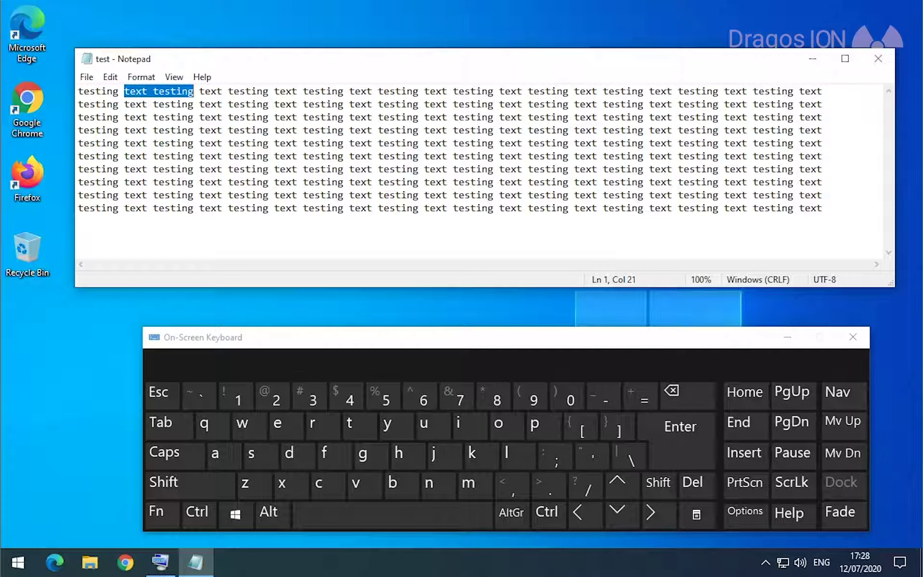
pyautogui.click(206, 516)
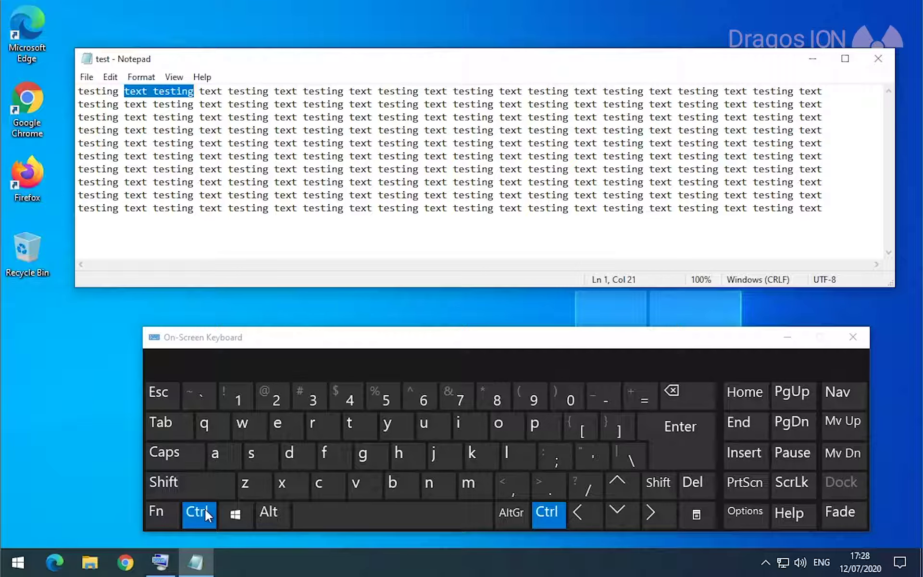
pyautogui.moveTo(208, 561)
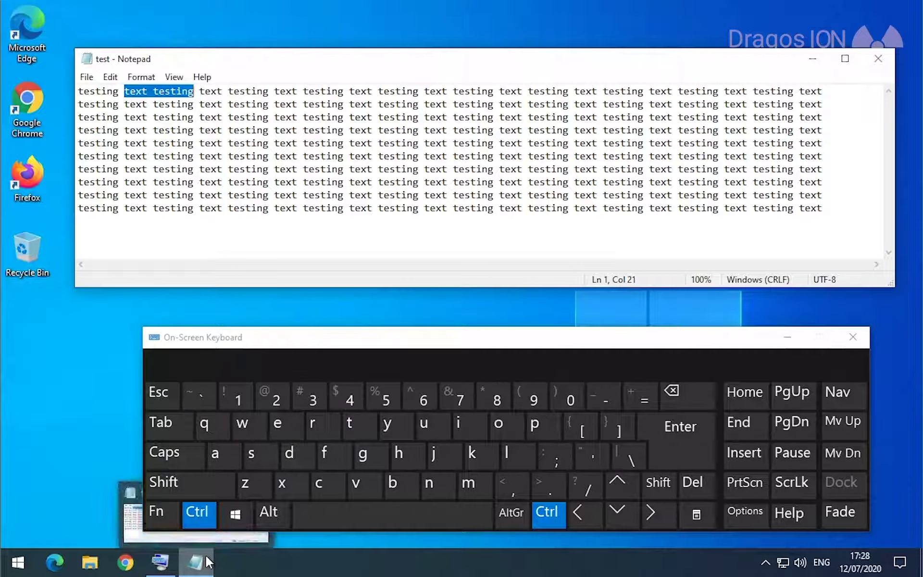
pyautogui.click(330, 487)
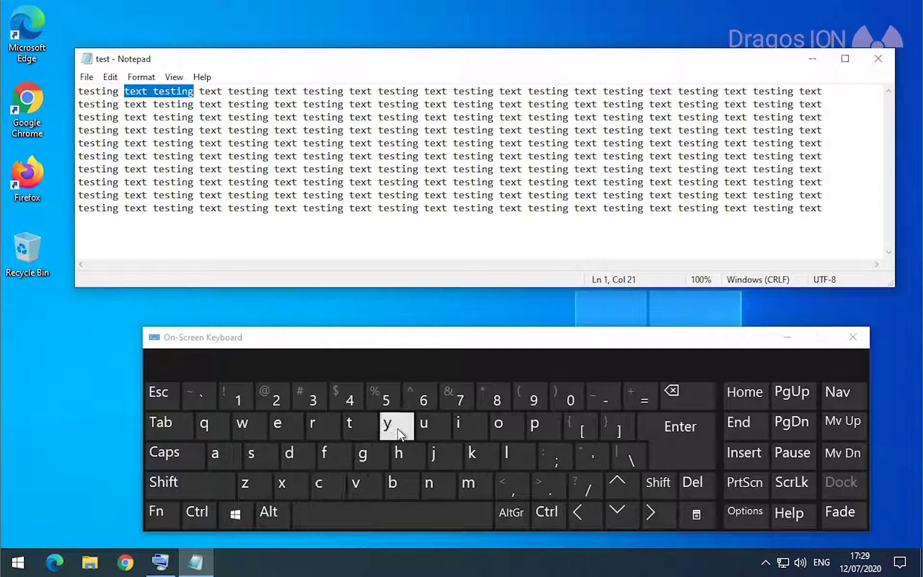
# Enlarge the Notepad window and move it higher on the desktop, above the On-Screen Keyboard
pyautogui.click(159, 209)
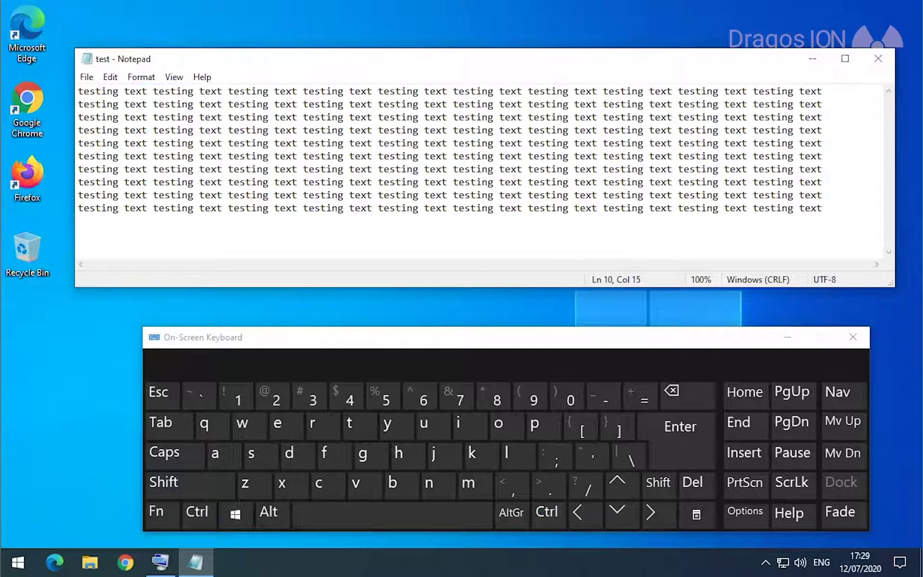
pyautogui.press('End')
pyautogui.moveTo(893, 286); pyautogui.dragTo(898, 310)
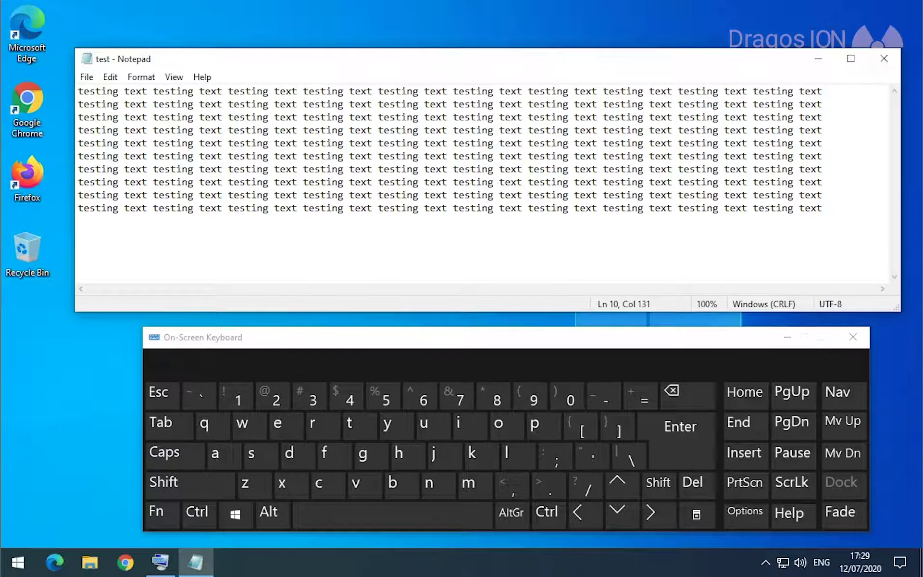
pyautogui.moveTo(643, 61); pyautogui.dragTo(644, 35)
# Add two line breaks after the end of the tenth line
pyautogui.click(428, 182)
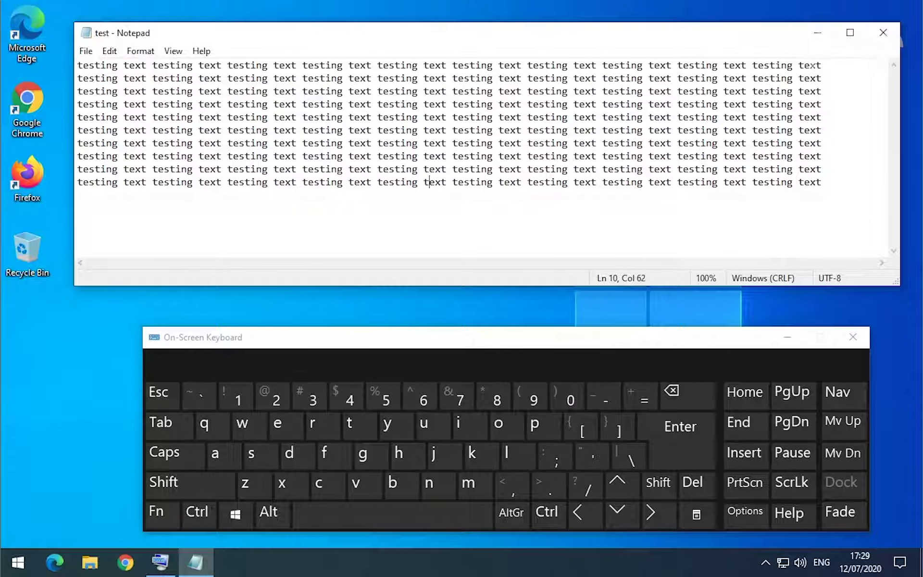
pyautogui.press('End')
pyautogui.press('Return')
pyautogui.press('Return')
# Paste the copied "text testing" into the Start menu search, and return to the Notepad document
pyautogui.click(24, 565)
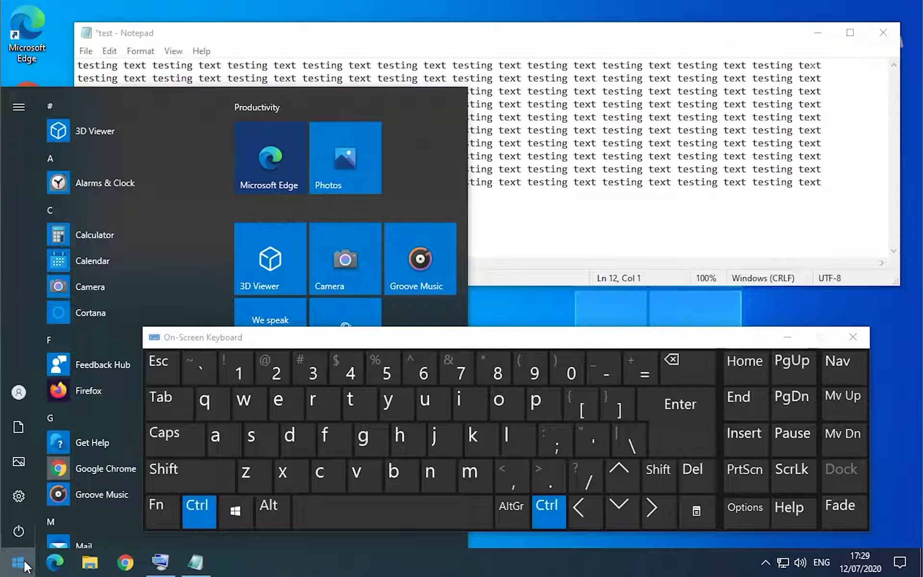
pyautogui.hotkey('ctrl', 'v')
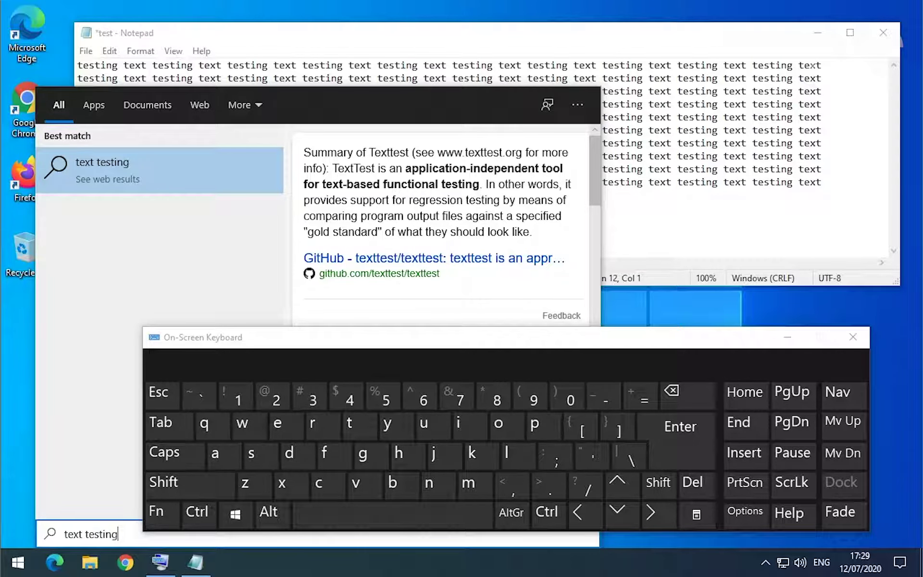
pyautogui.click(280, 50)
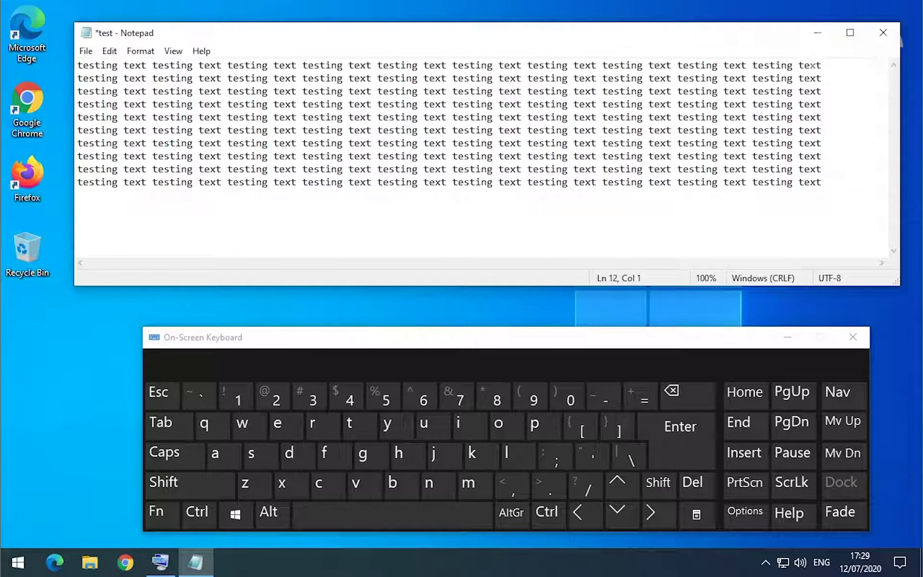
# Paste the copied "text testing" three times on the twelfth line
pyautogui.hotkey('ctrl', 'v')
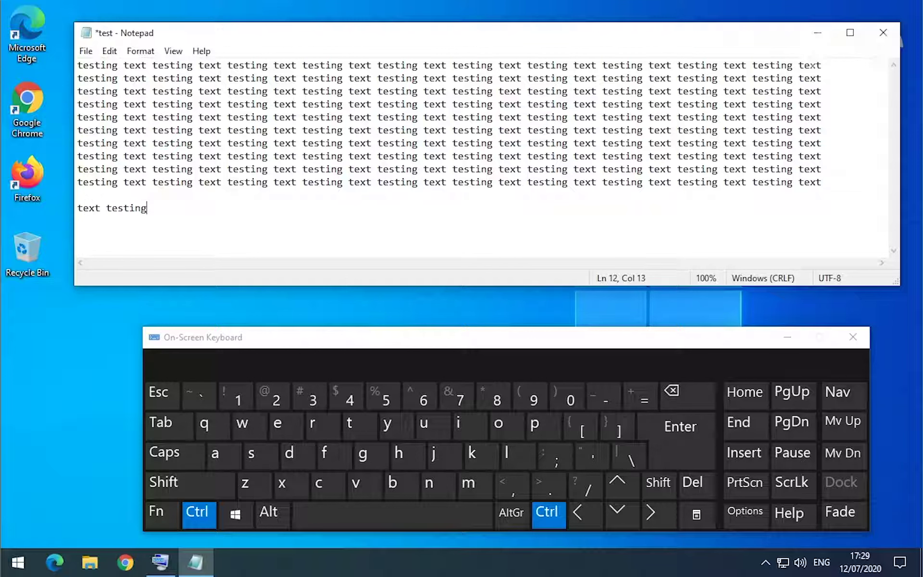
pyautogui.hotkey('ctrl', 'v')
pyautogui.hotkey('ctrl', 'v')
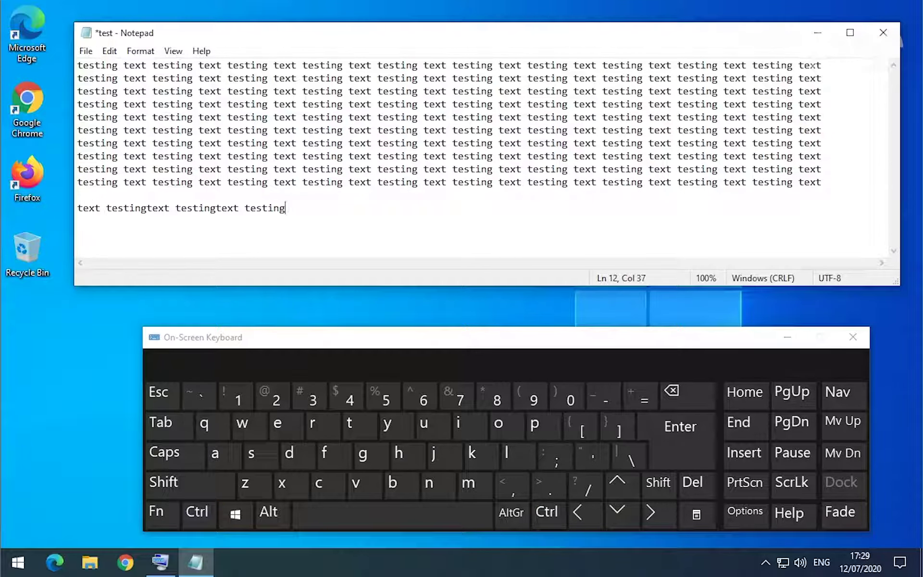
# Replace the text on the twelfth line with eleven pasted copies of "text testing" using the On-Screen Keyboard
pyautogui.moveTo(286, 208); pyautogui.dragTo(68, 209)
pyautogui.hotkey('ctrl', 'c')
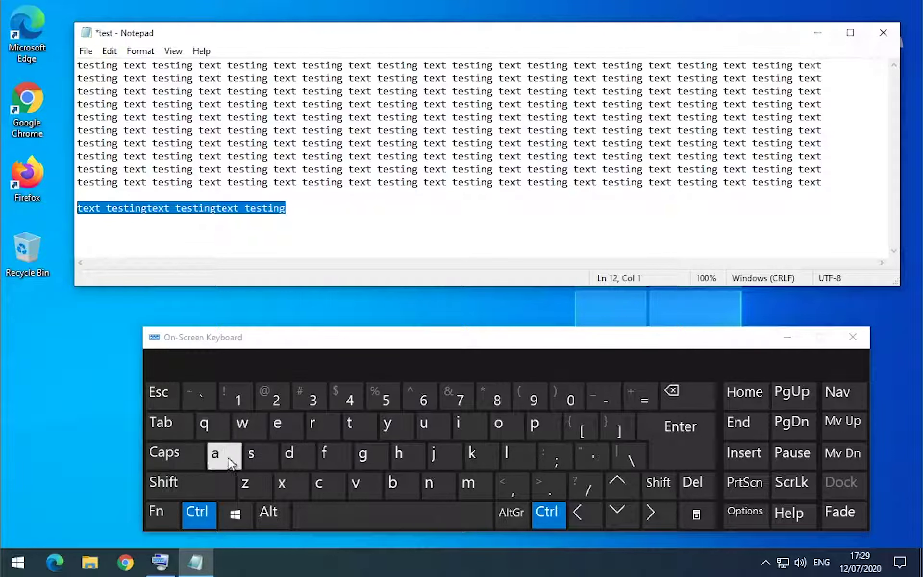
pyautogui.click(360, 487)
pyautogui.click(359, 486)
pyautogui.click(360, 487)
pyautogui.click(360, 486)
pyautogui.click(360, 486)
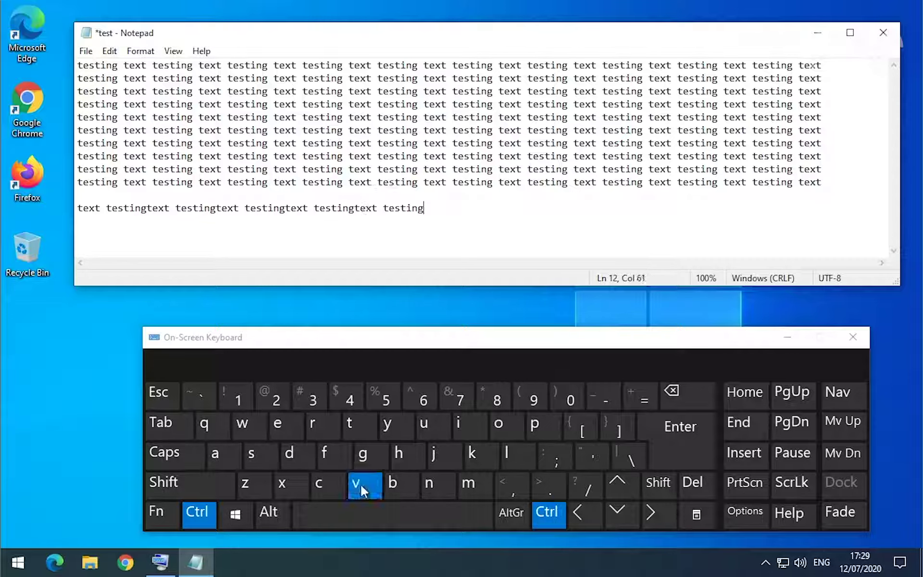
pyautogui.click(361, 486)
pyautogui.click(361, 486)
pyautogui.click(361, 486)
pyautogui.click(364, 486)
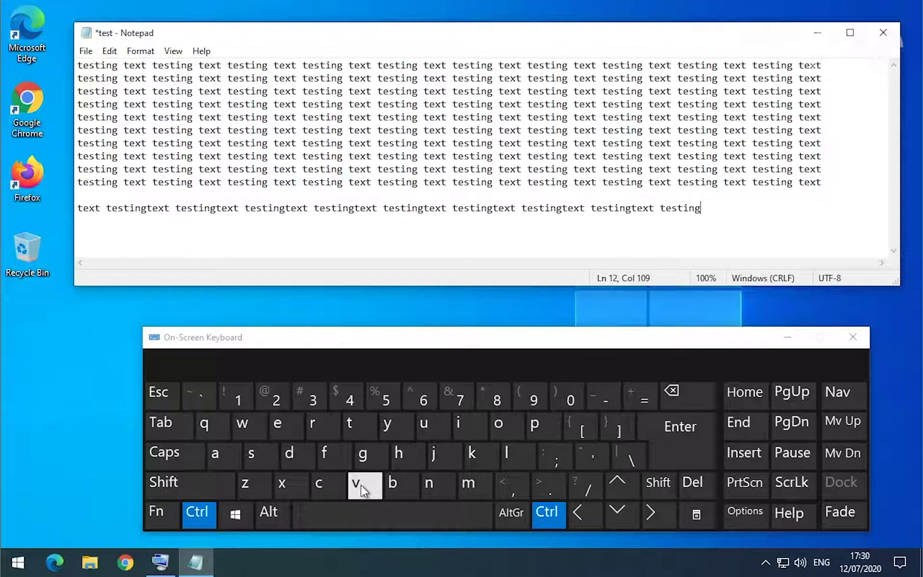
pyautogui.click(364, 486)
pyautogui.click(363, 486)
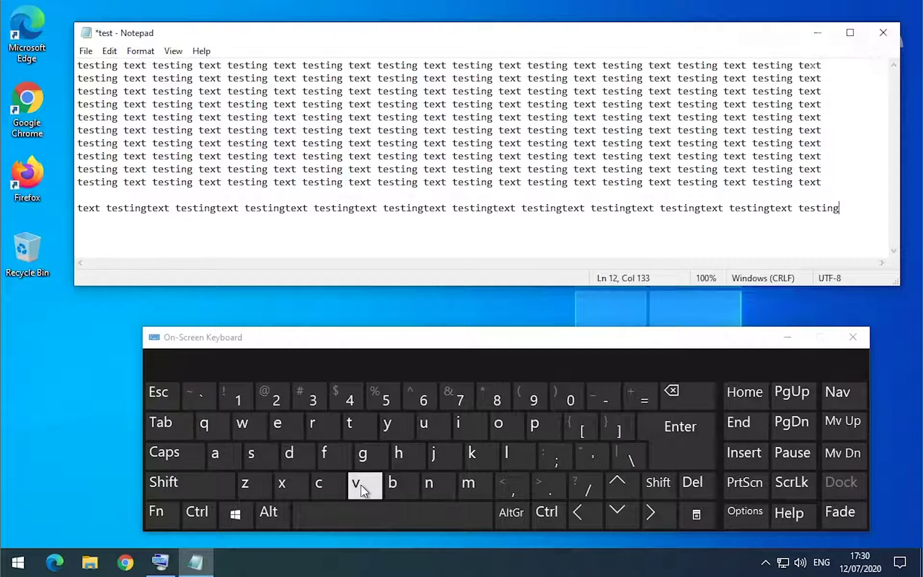
# Start a thirteenth line and paste five copies of "text testing" on it
pyautogui.press('ctrl')
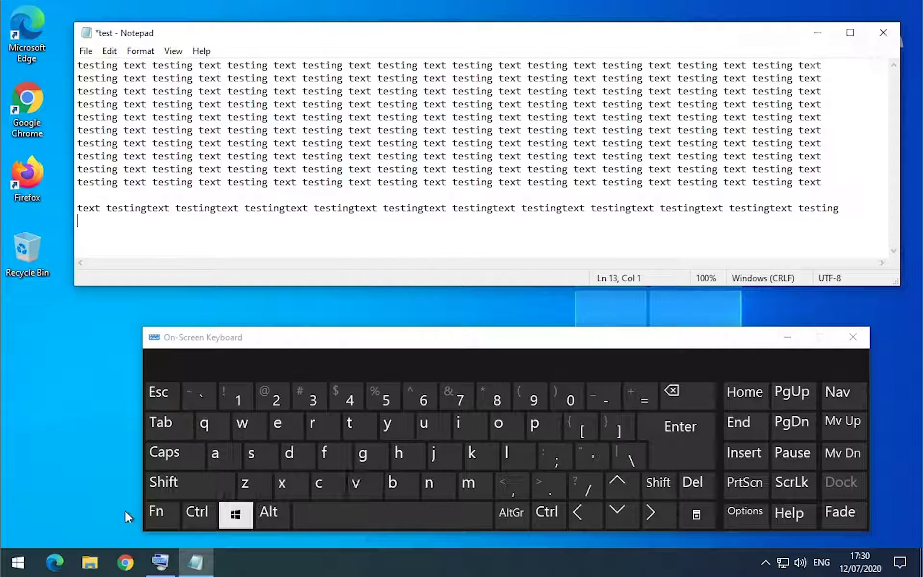
pyautogui.press('ctrl')
pyautogui.press('ctrl')
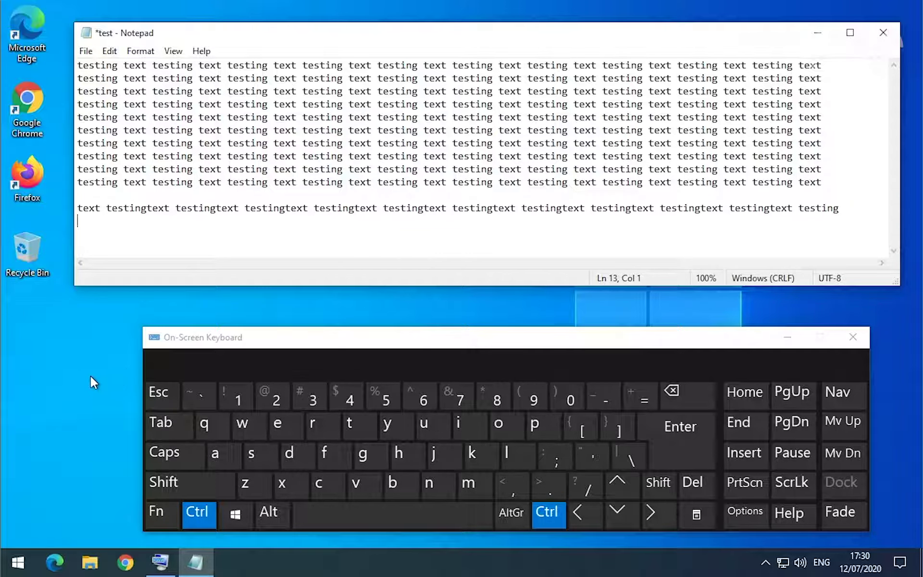
pyautogui.hotkey('ctrl', 'v')
pyautogui.hotkey('ctrl', 'v')
pyautogui.hotkey('ctrl', 'v')
pyautogui.hotkey('ctrl', 'v')
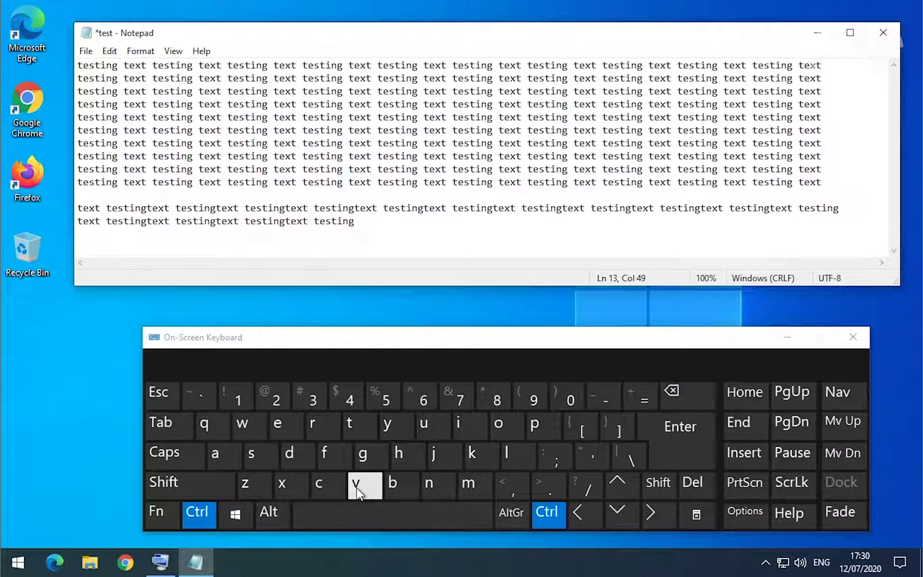
pyautogui.hotkey('ctrl', 'v')
pyautogui.hotkey('ctrl', 'v')
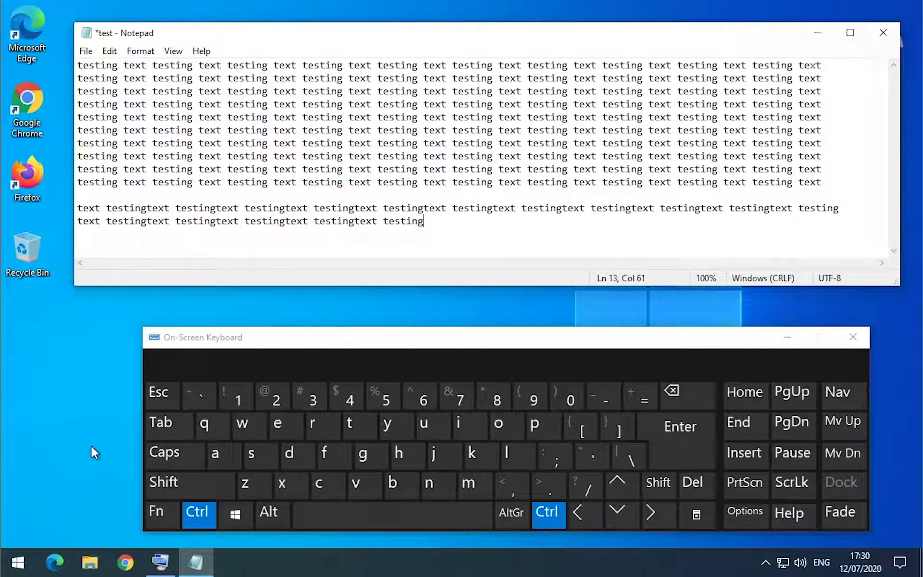
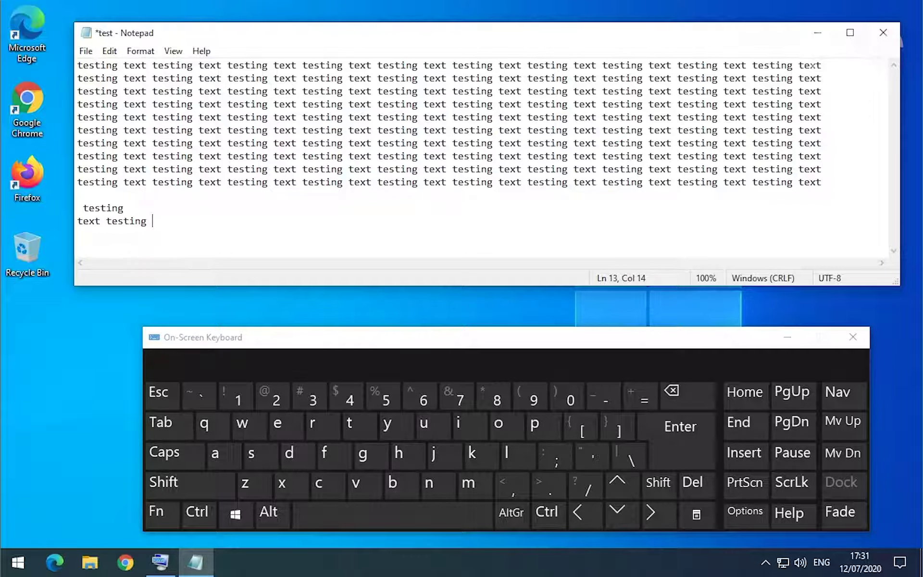
# Paste the copied "text" at the end of the thirteenth line using the On-Screen Keyboard
pyautogui.click(197, 512)
pyautogui.click(362, 496)
pyautogui.press('ctrl')
pyautogui.press('ctrl')
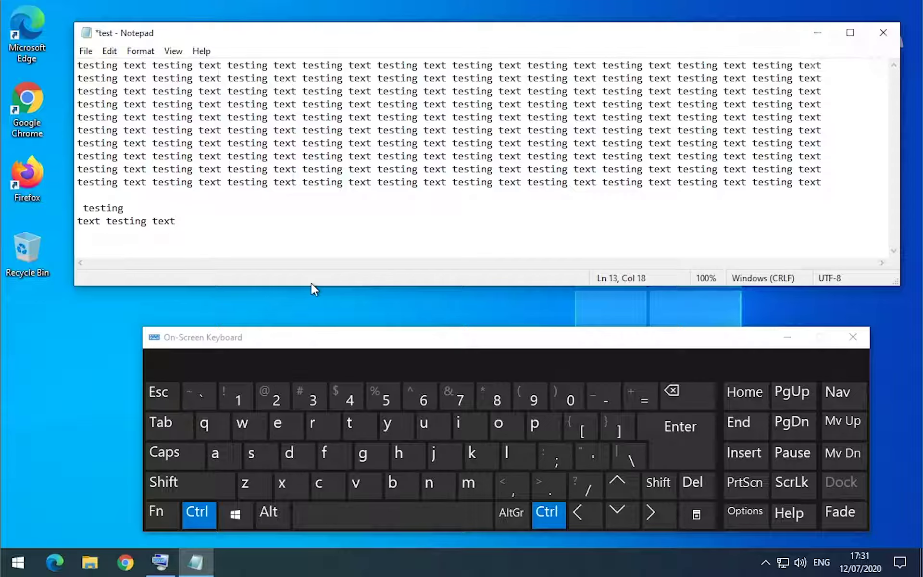
# Paste the copied "text" three more times on the thirteenth line, and delete the extra copies
pyautogui.hotkey('ctrl', 'v')
pyautogui.hotkey('ctrl', 'v')
pyautogui.hotkey('ctrl', 'v')
pyautogui.hotkey('ctrl', 'v')
pyautogui.hotkey('ctrl', 'shift', 'Left')
pyautogui.hotkey('shift', 'Right')
pyautogui.hotkey('shift', 'Right')
pyautogui.hotkey('shift', 'Right')
pyautogui.hotkey('shift', 'Right')
pyautogui.press('Delete')
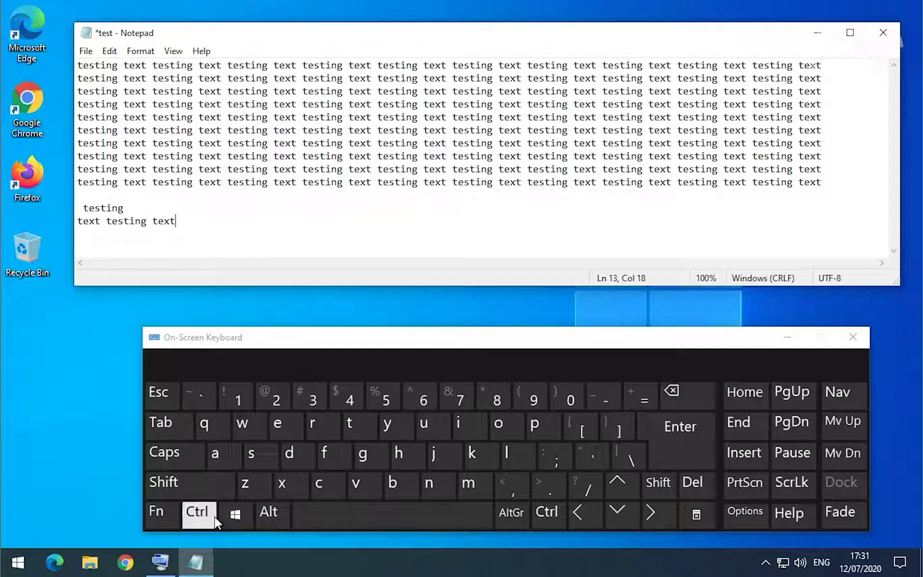
# Paste "text" directly after the last word of the thirteenth line using the On-Screen Keyboard
pyautogui.click(197, 513)
pyautogui.click(321, 484)
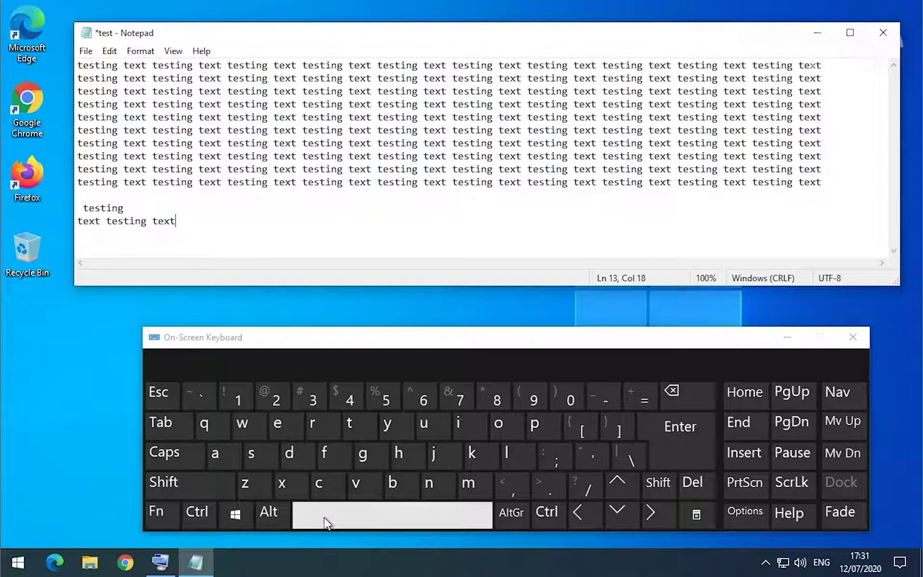
pyautogui.press('ctrl')
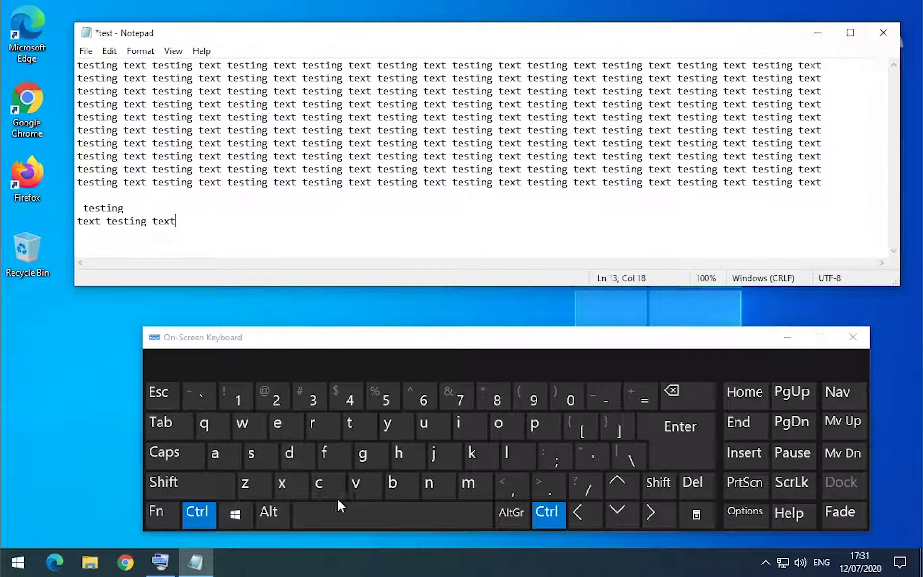
pyautogui.click(372, 493)
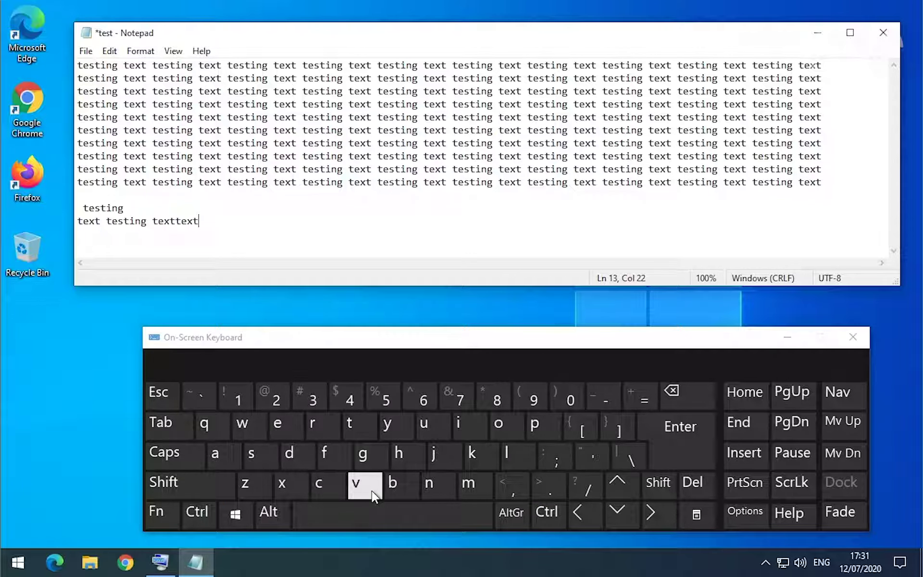
# Select the duplicated "text" at the end of the thirteenth line and cut it using the On-Screen Keyboard
pyautogui.press('ctrl')
pyautogui.hotkey('shift', 'Left')
pyautogui.hotkey('shift', 'Left')
pyautogui.hotkey('shift', 'Left')
pyautogui.hotkey('shift', 'Left')
pyautogui.press('ctrl')
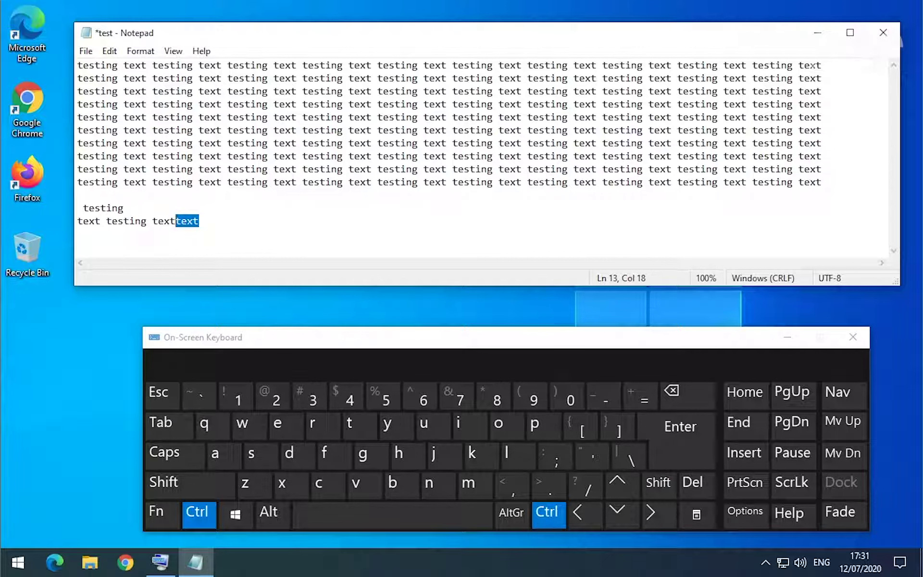
pyautogui.hotkey('ctrl', 'x')
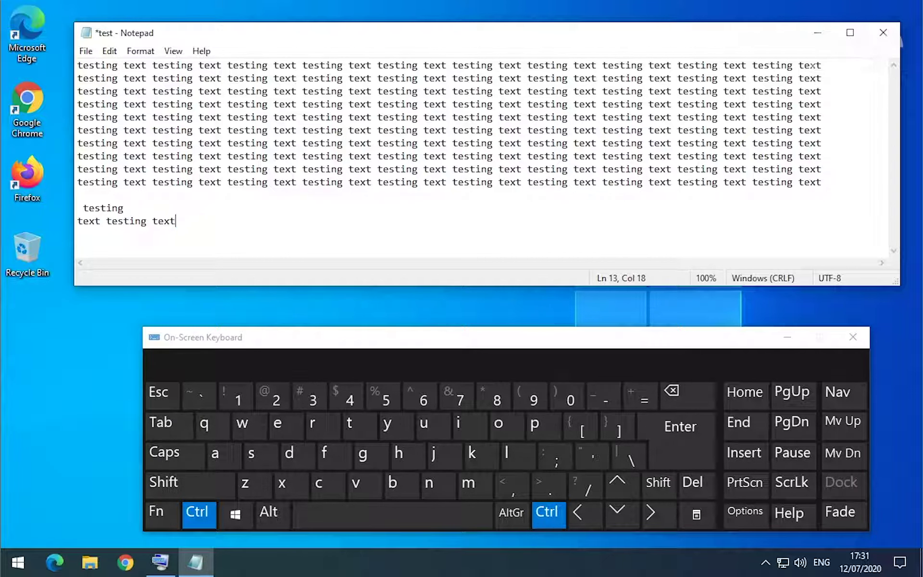
pyautogui.click(293, 482)
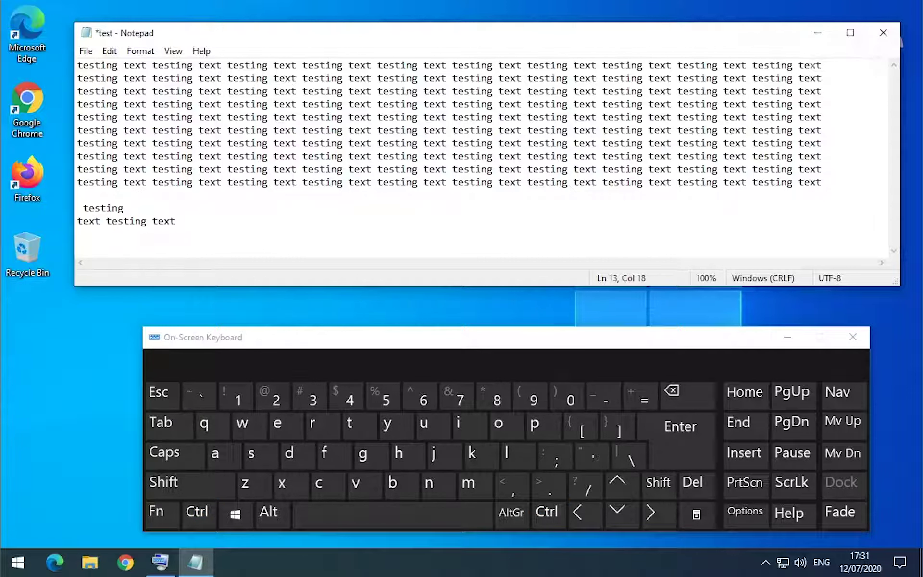
# Cut the last word "text" on the thirteenth line with the On-Screen Keyboard, paste it back and reselect it
pyautogui.press('shift')
pyautogui.keyDown('shift'); pyautogui.click(153, 220); pyautogui.keyUp('shift')
pyautogui.click(197, 511)
pyautogui.click(290, 483)
pyautogui.press('ctrl')
pyautogui.click(364, 486)
pyautogui.hotkey('shift', 'Left')
pyautogui.hotkey('shift', 'Left')
# Review the editing commands and their shortcuts, and insert "haha" after the second "text" on the seventh line
pyautogui.click(104, 52)
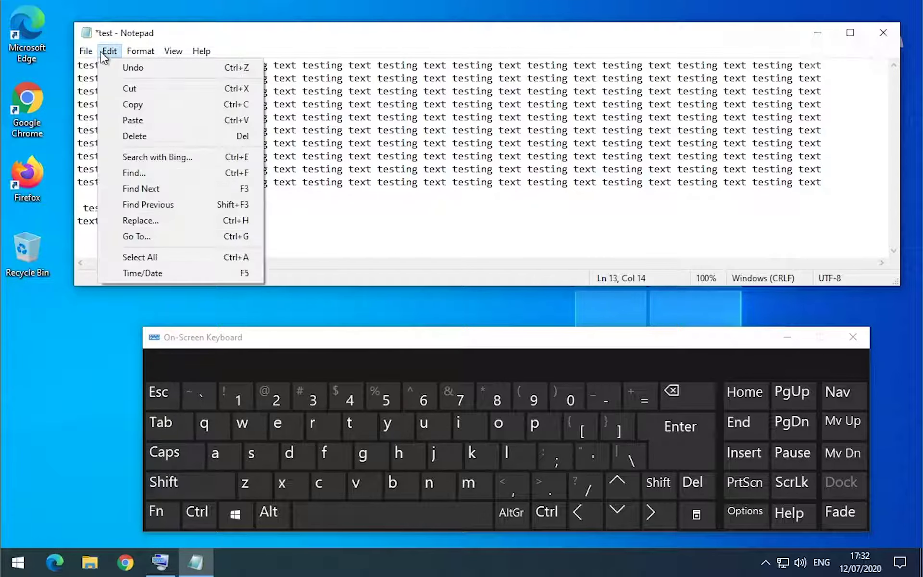
pyautogui.moveTo(128, 56)
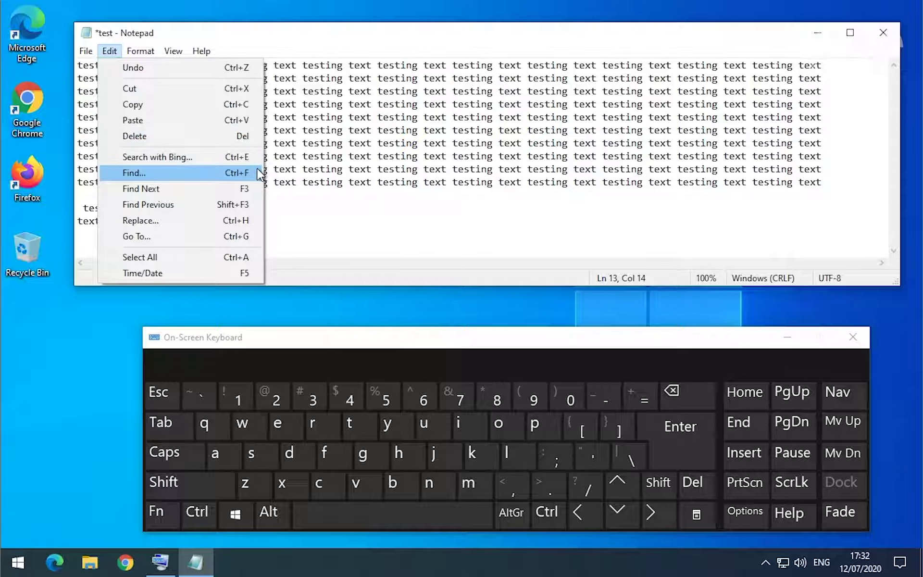
pyautogui.click(297, 92)
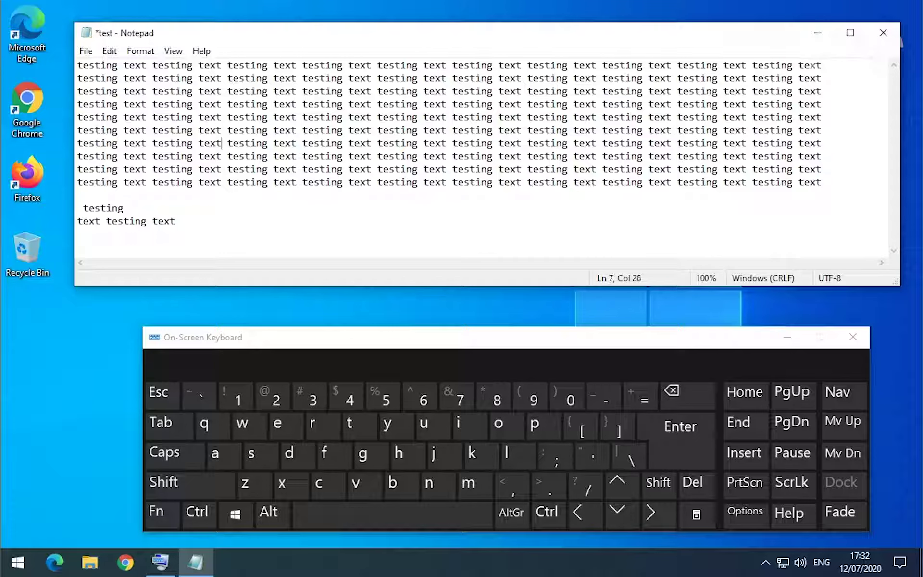
pyautogui.write('haha')
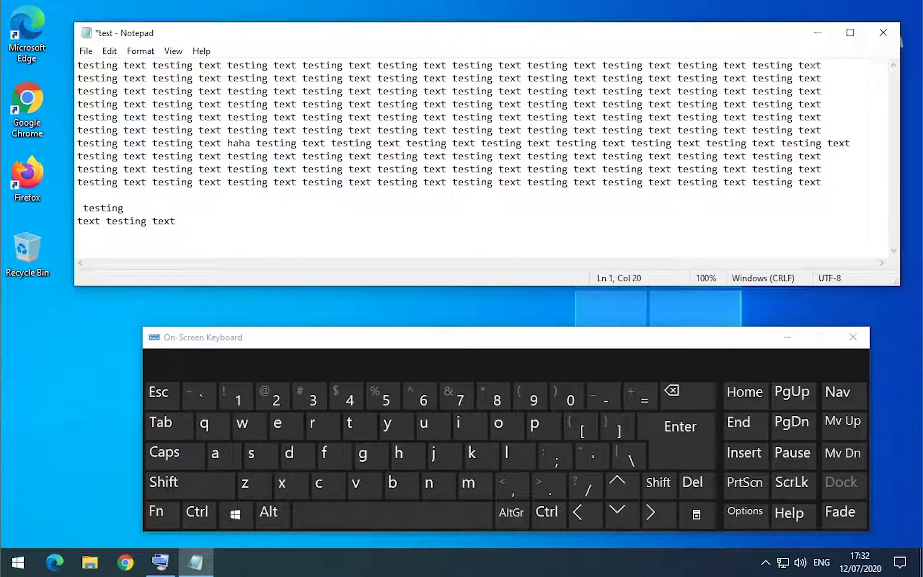
# Search downward for "haha" in the document, and move the Find dialog away from the text
pyautogui.click(109, 51)
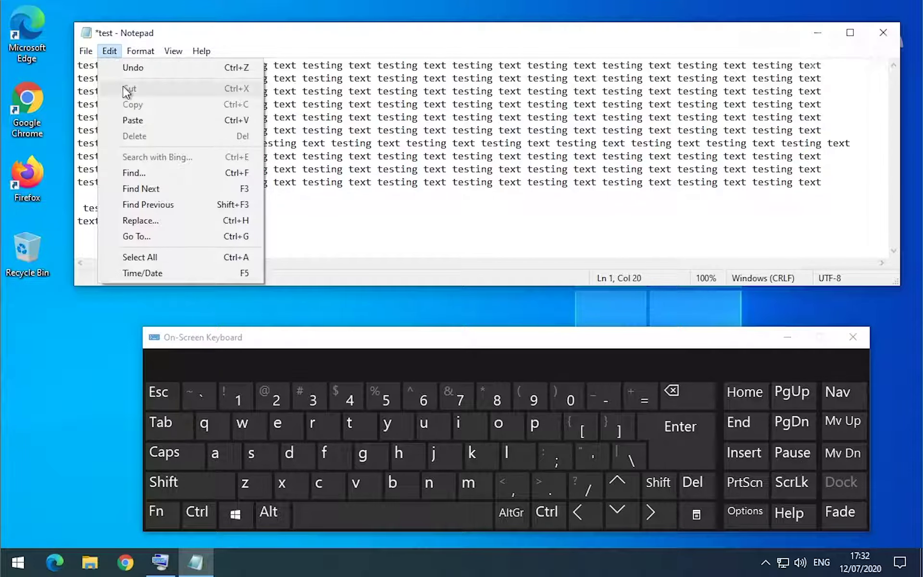
pyautogui.click(147, 174)
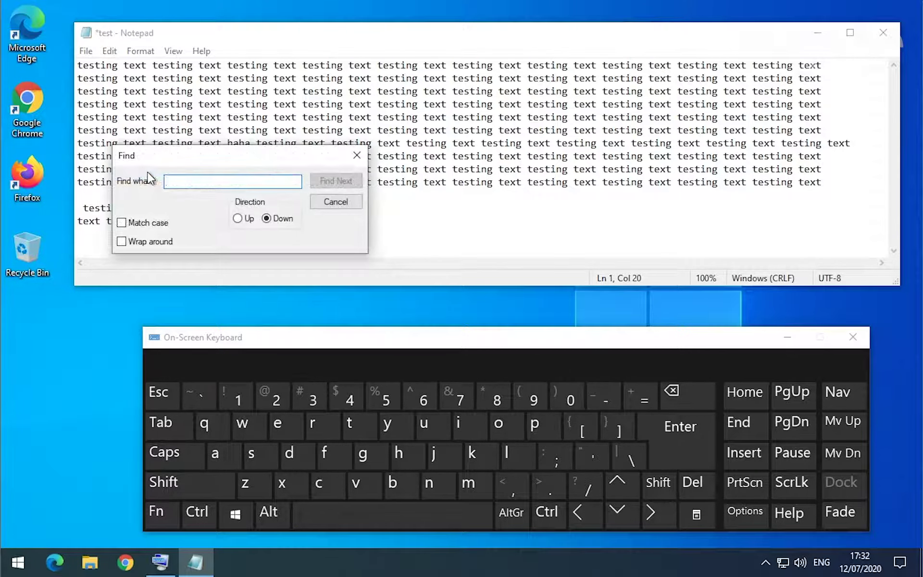
pyautogui.write('haha')
pyautogui.click(336, 181)
pyautogui.moveTo(291, 162); pyautogui.dragTo(378, 215)
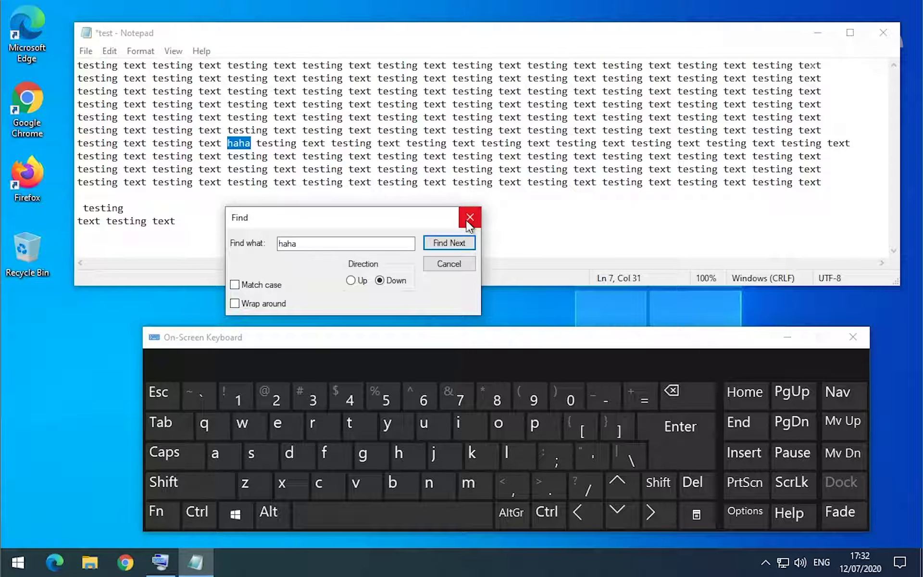
# Search upward for "haha" from the tenth line, and repeat the search for another occurrence
pyautogui.click(368, 280)
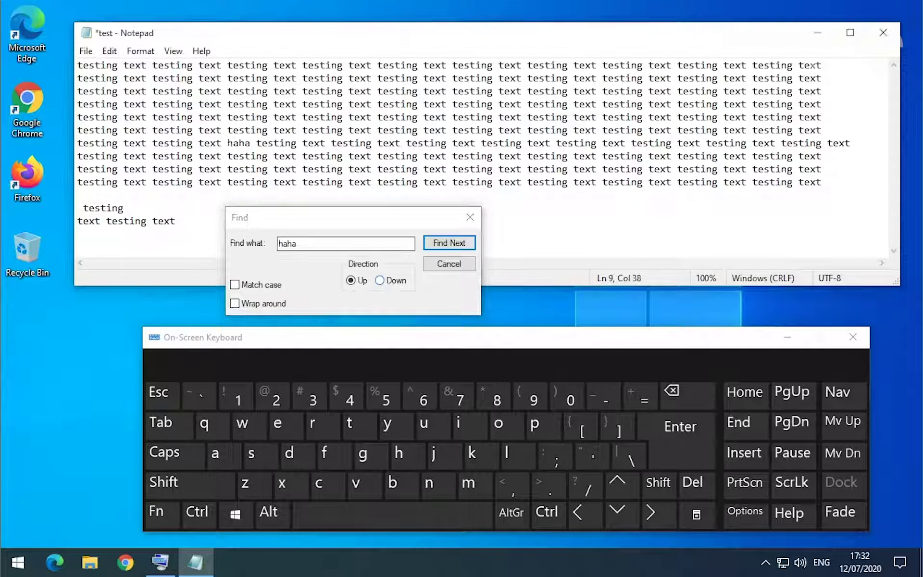
pyautogui.click(308, 182)
pyautogui.click(437, 243)
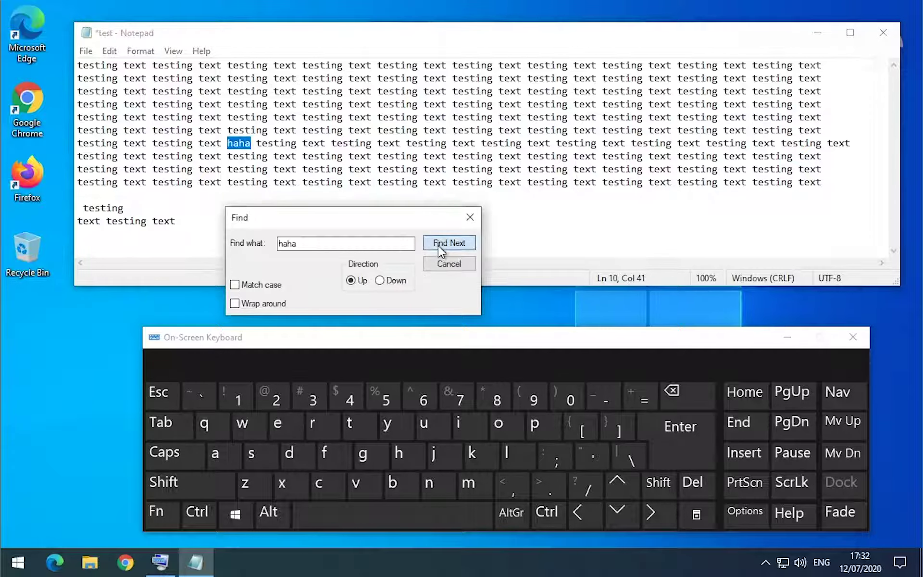
pyautogui.click(459, 244)
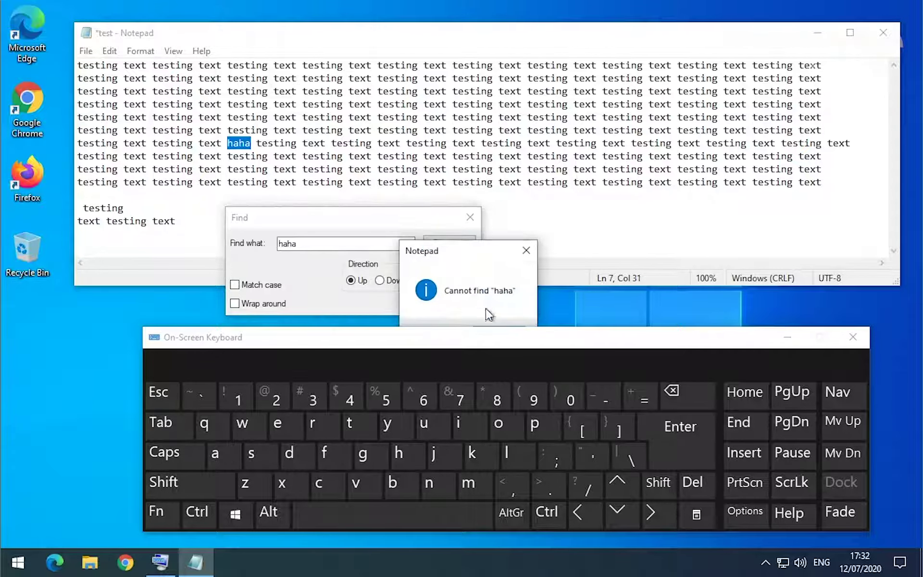
pyautogui.click(505, 255)
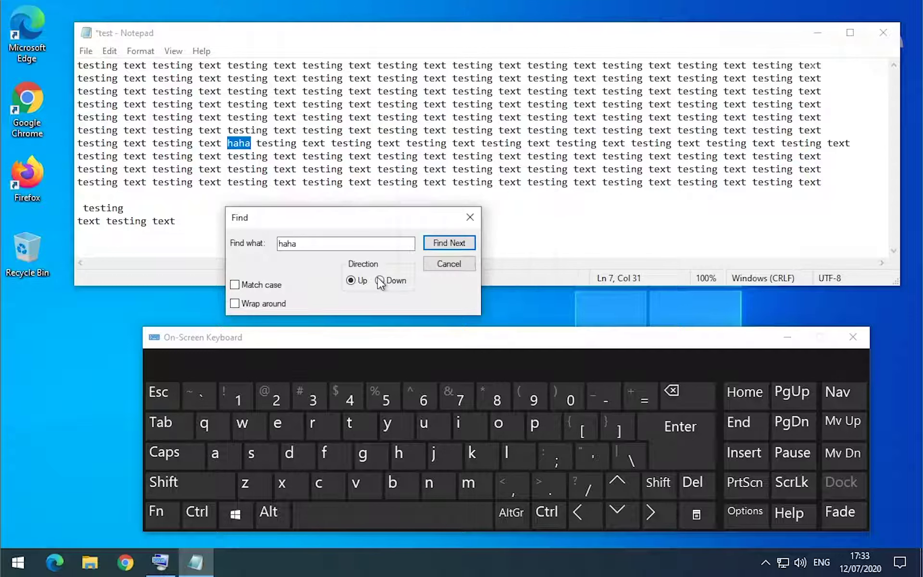
# Select the third "testing" on the sixth line and search upward for "haha" from there
pyautogui.click(228, 129)
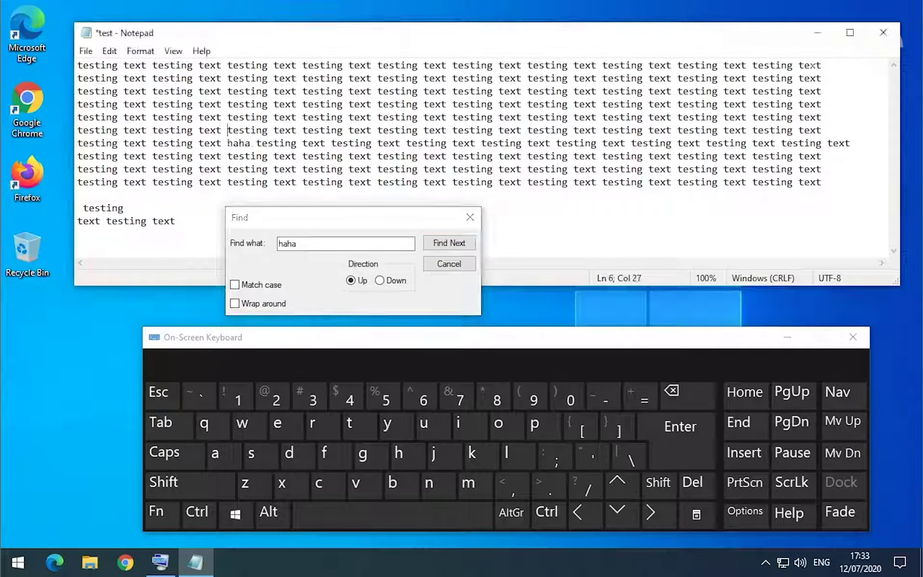
pyautogui.moveTo(228, 130); pyautogui.dragTo(280, 130)
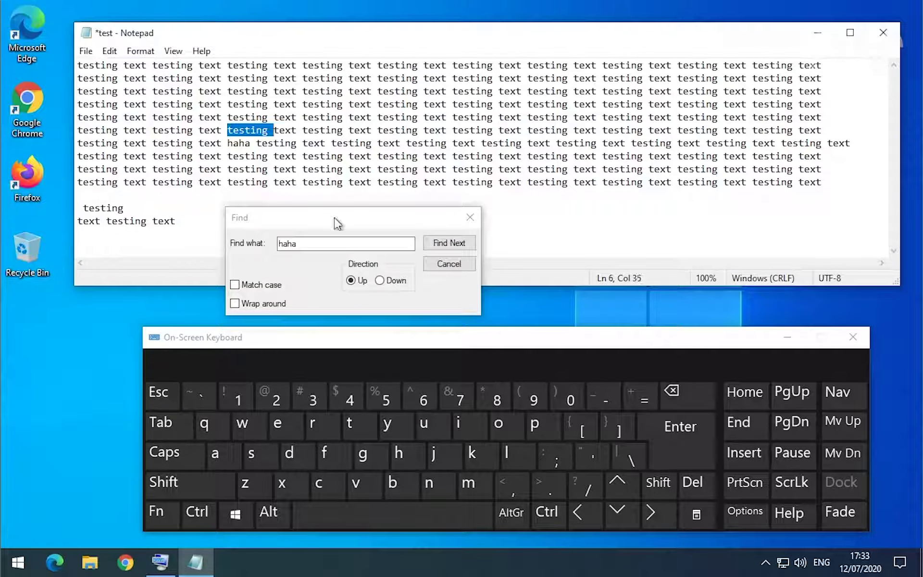
pyautogui.click(447, 245)
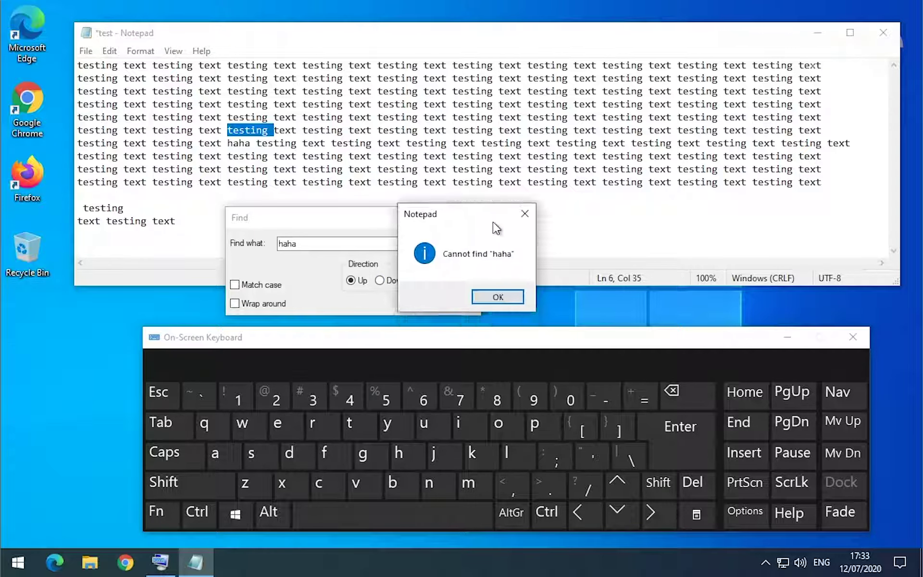
pyautogui.moveTo(493, 222); pyautogui.dragTo(486, 187)
pyautogui.click(495, 265)
# Search downward for "haha" from the beginning of the document
pyautogui.click(245, 142)
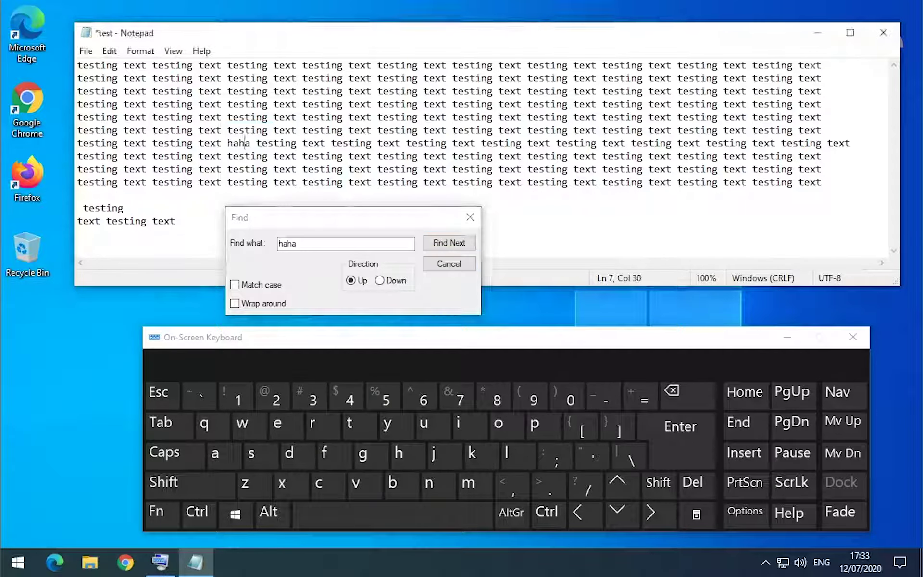
pyautogui.click(222, 142)
pyautogui.hotkey('ctrl', 'Home')
pyautogui.click(380, 281)
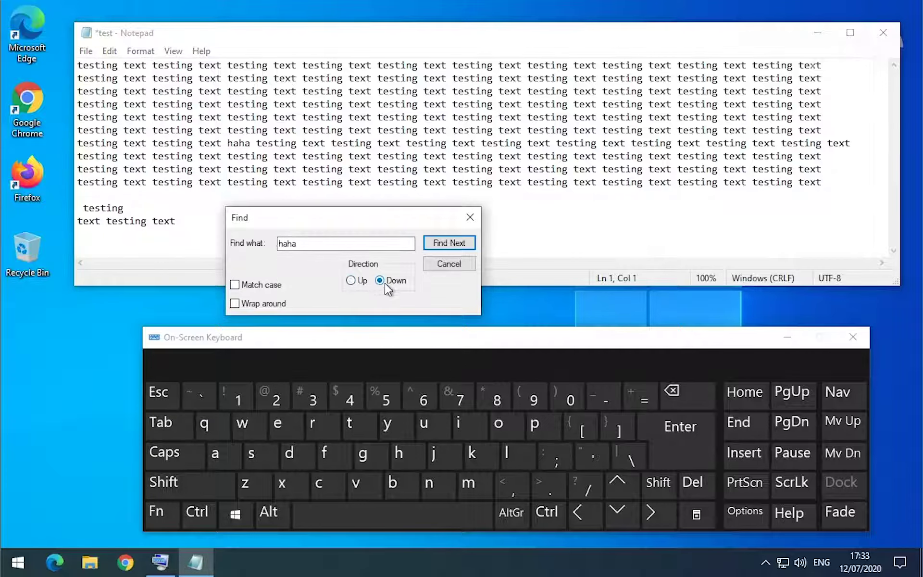
pyautogui.click(449, 242)
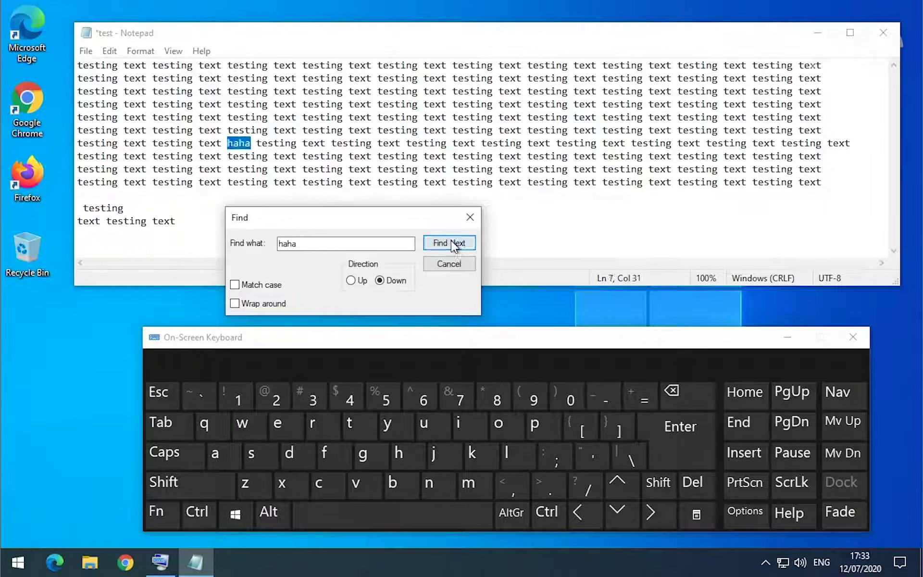
# Try the Match case option with the "haha" search term, and close the Find dialog
pyautogui.click(249, 286)
pyautogui.click(236, 285)
pyautogui.moveTo(301, 244); pyautogui.dragTo(245, 246)
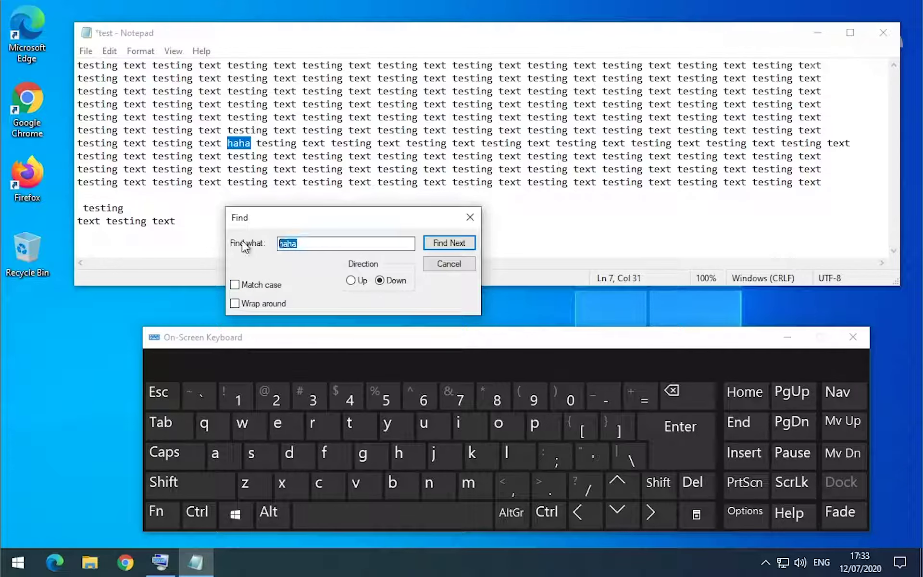
pyautogui.moveTo(307, 245); pyautogui.dragTo(256, 246)
pyautogui.click(255, 287)
pyautogui.click(469, 218)
# Reopen Find with the On-Screen Keyboard, search for "haha" from just before it on the seventh line, and close the dialog
pyautogui.click(124, 208)
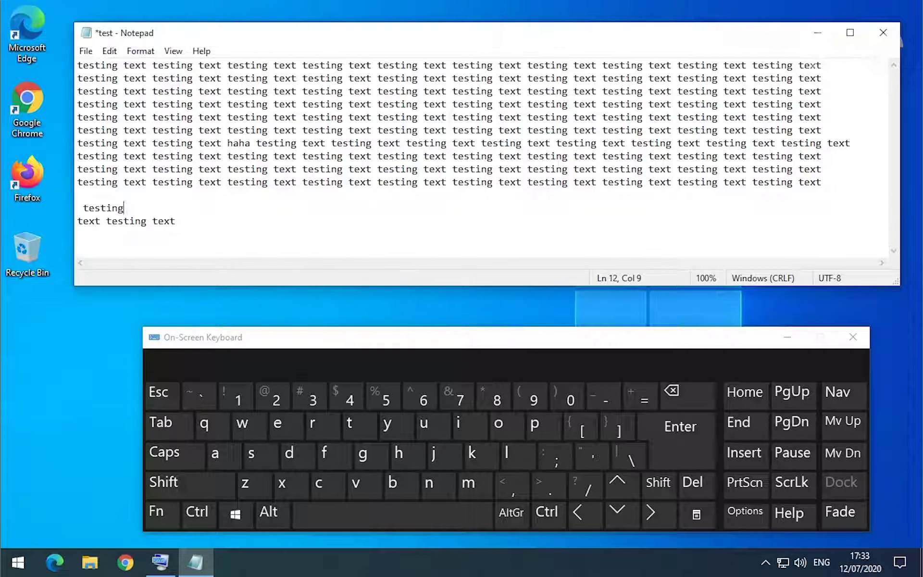
pyautogui.click(228, 144)
pyautogui.press('ctrl')
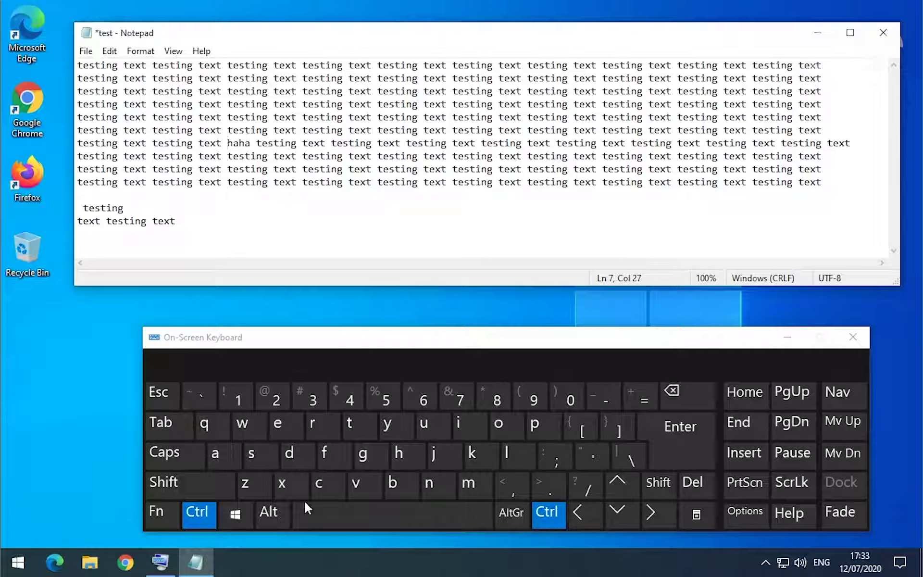
pyautogui.click(324, 454)
pyautogui.moveTo(245, 168); pyautogui.dragTo(384, 187)
pyautogui.click(433, 196)
pyautogui.click(515, 184)
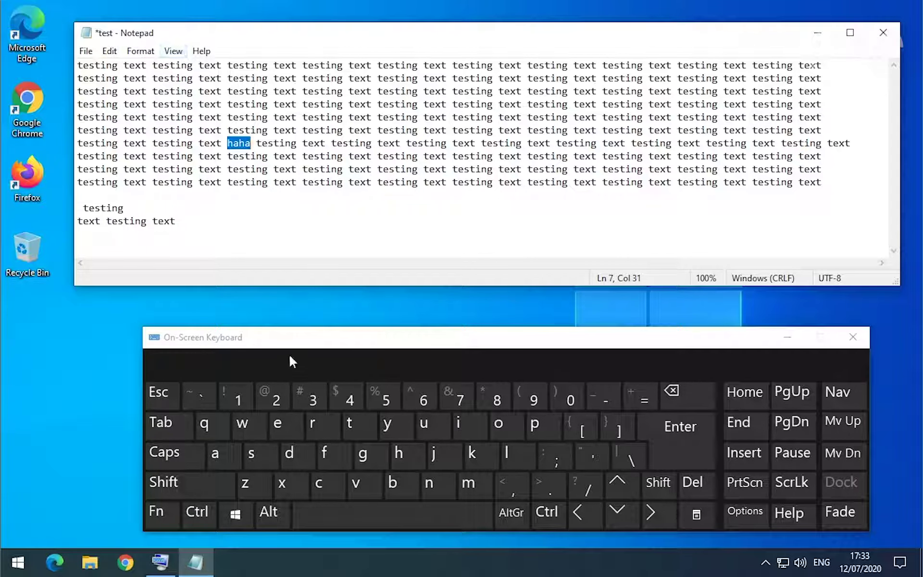
# Create a new text document on the desktop, open it, and position its window over the test document
pyautogui.moveTo(301, 333); pyautogui.dragTo(304, 324)
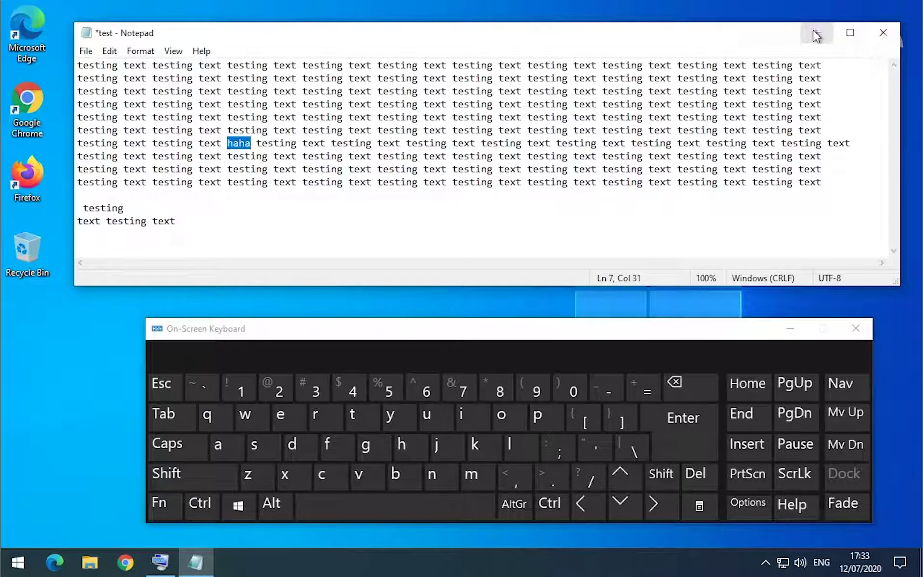
pyautogui.click(78, 195)
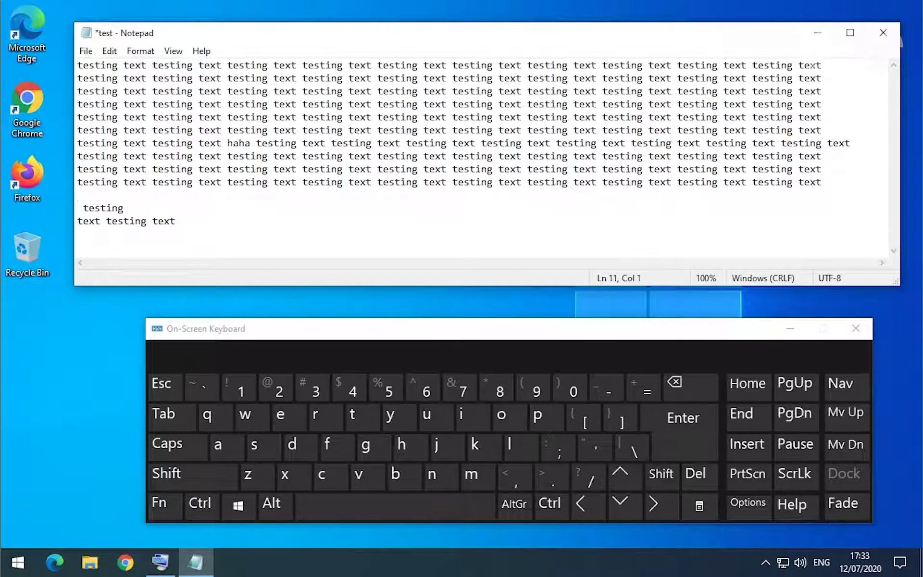
pyautogui.rightClick(88, 350)
pyautogui.moveTo(118, 464)
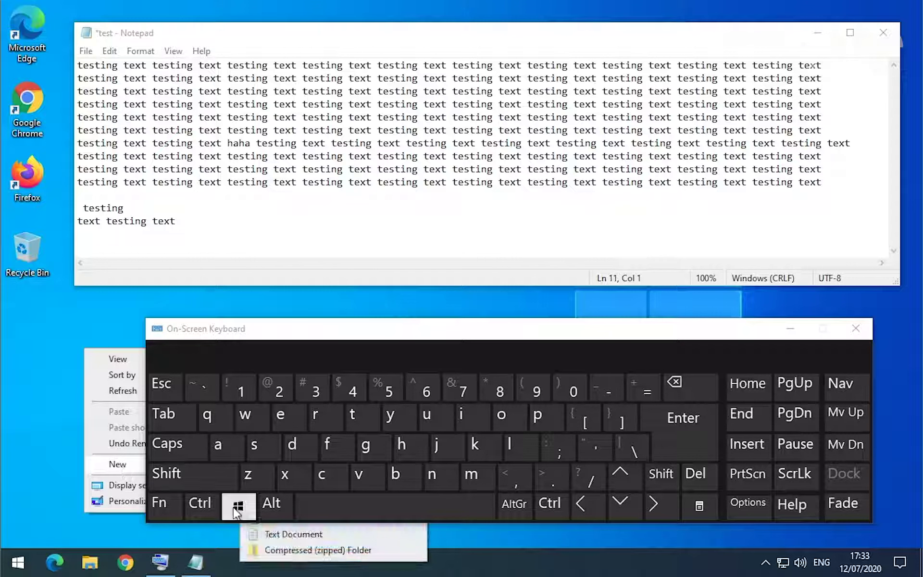
pyautogui.click(259, 533)
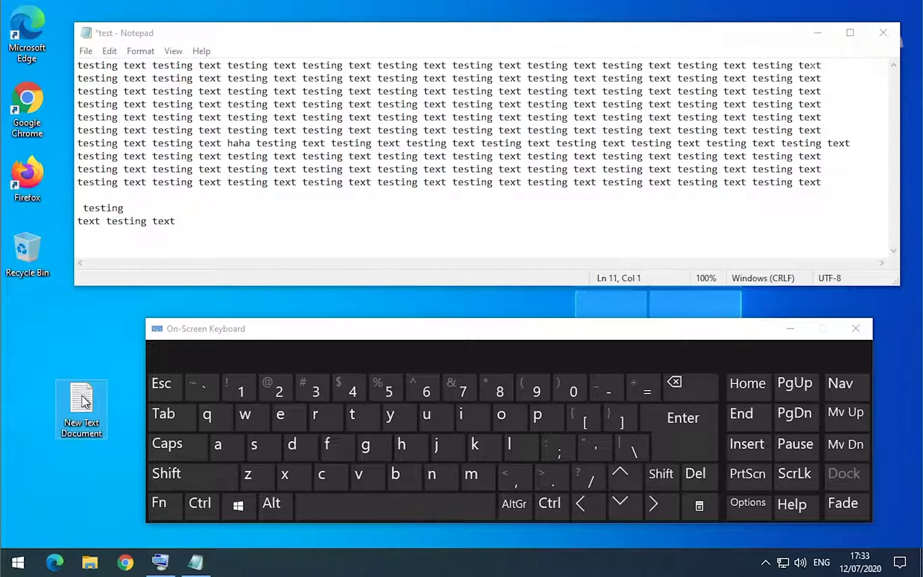
pyautogui.doubleClick(82, 399)
pyautogui.moveTo(271, 25); pyautogui.dragTo(330, 71)
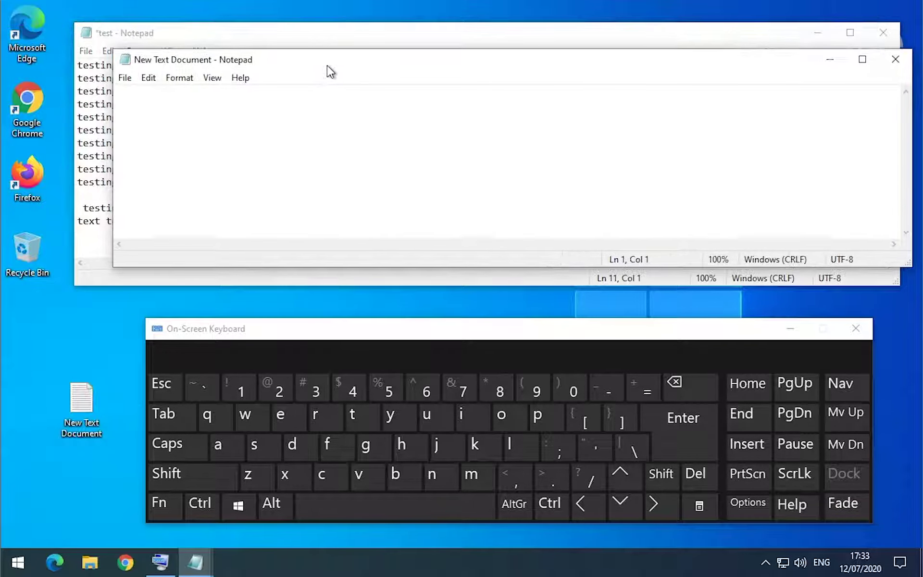
# Reposition the new document's window, and switch repeatedly between it and the test document, ending on the test document
pyautogui.moveTo(234, 69); pyautogui.dragTo(175, 44)
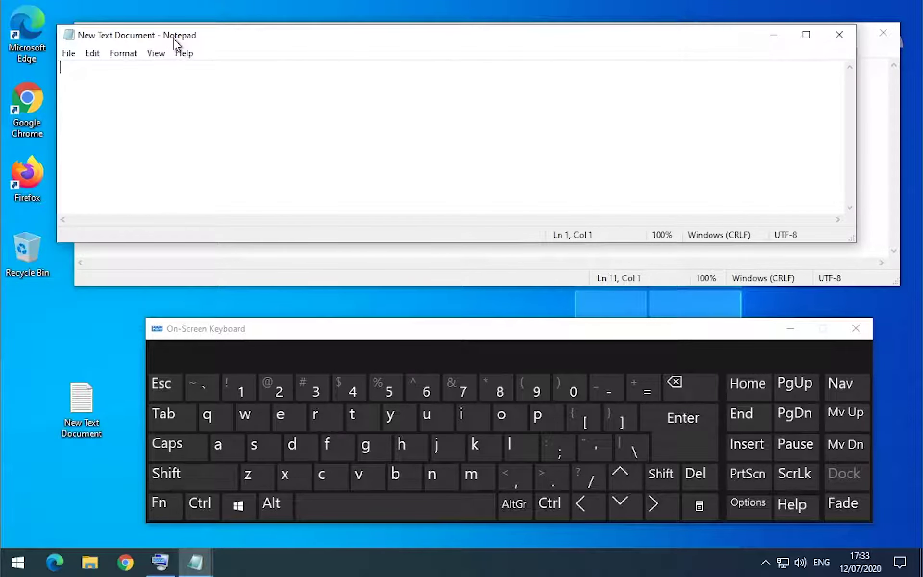
pyautogui.hotkey('alt', 'Tab')
pyautogui.hotkey('alt', 'Tab')
pyautogui.hotkey('alt', 'Tab')
pyautogui.hotkey('alt', 'Tab')
pyautogui.hotkey('alt', 'Tab')
pyautogui.hotkey('alt', 'Tab')
pyautogui.hotkey('alt', 'Tab')
pyautogui.hotkey('alt', 'Tab')
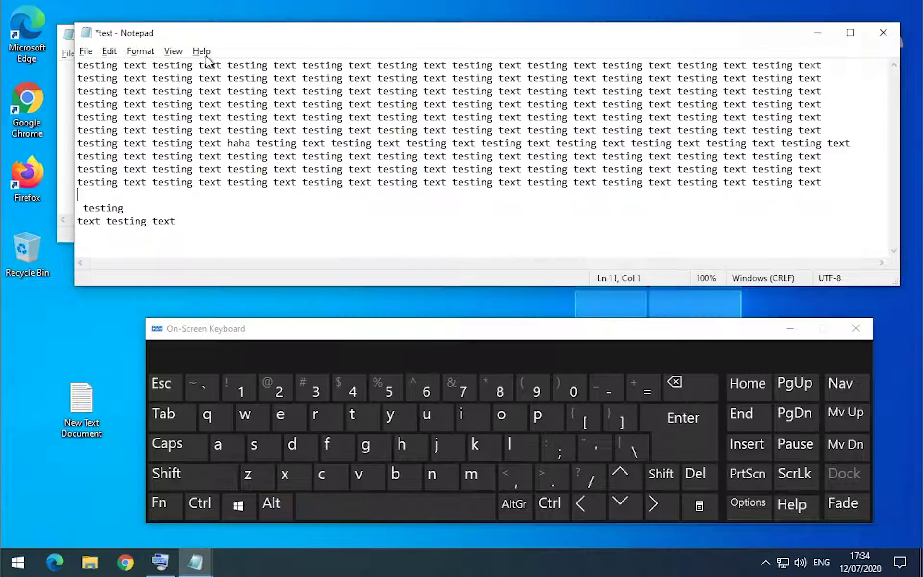
# Bring the new document forward through its window preview, and return to the test document the same way
pyautogui.press('alt')
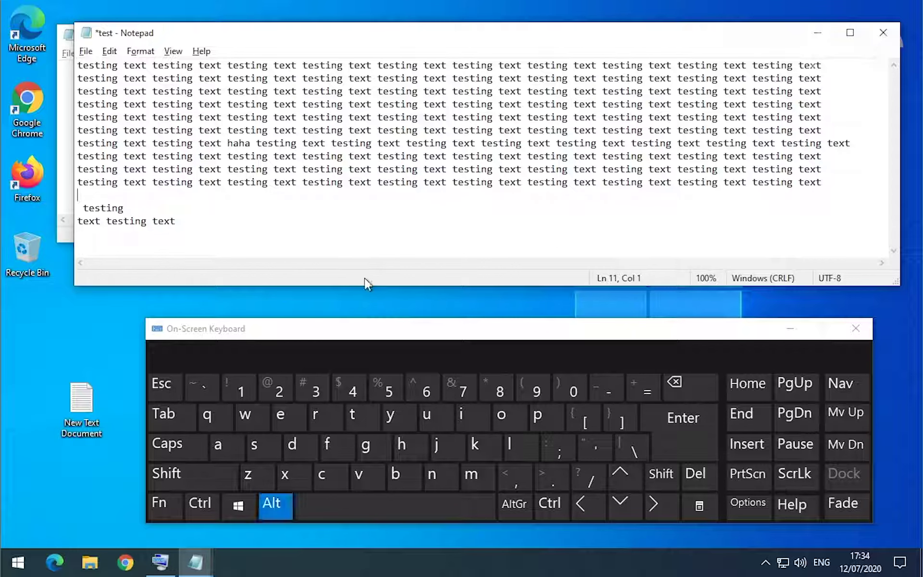
pyautogui.click(166, 427)
pyautogui.moveTo(195, 562)
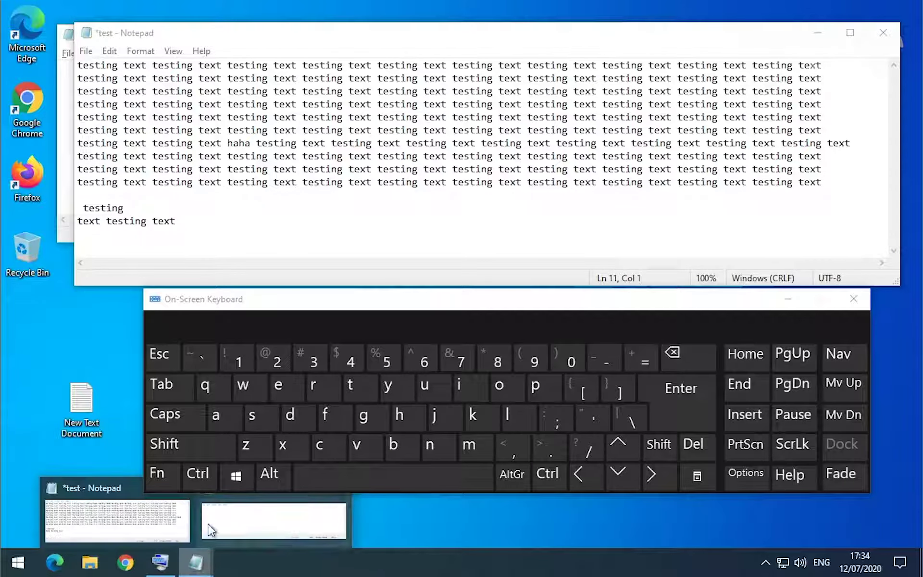
pyautogui.click(217, 520)
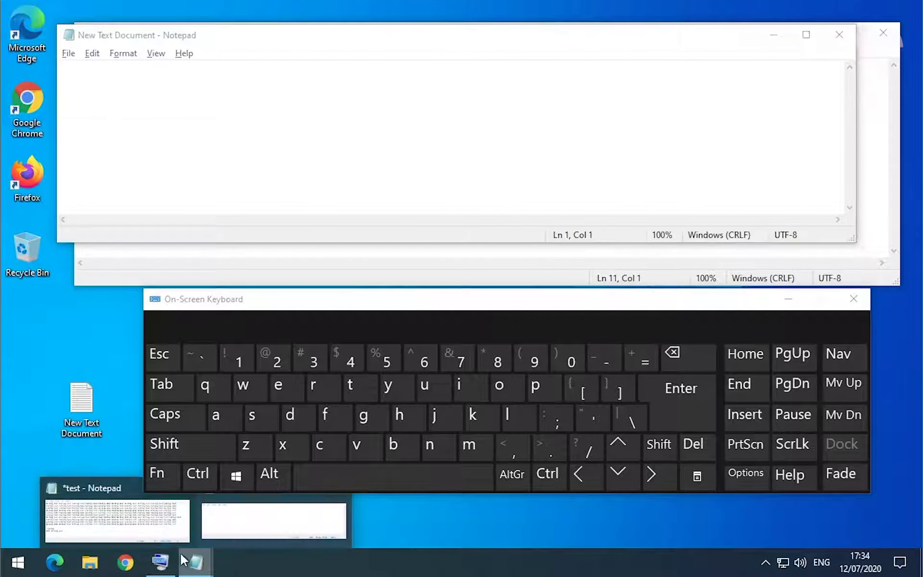
pyautogui.click(140, 510)
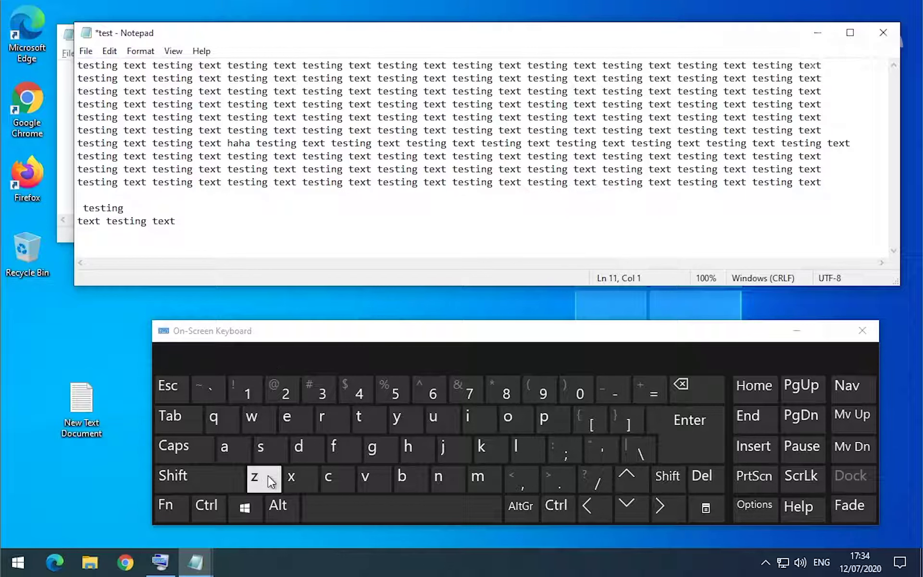
# Cycle the window switcher through the On-Screen Keyboard and both Notepad documents, and choose the test document
pyautogui.press('alt')
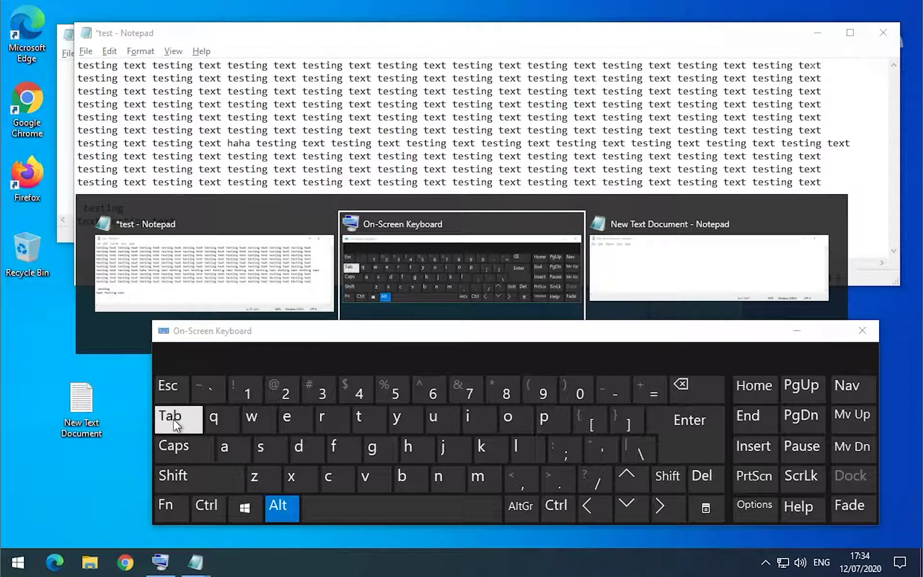
pyautogui.click(168, 385)
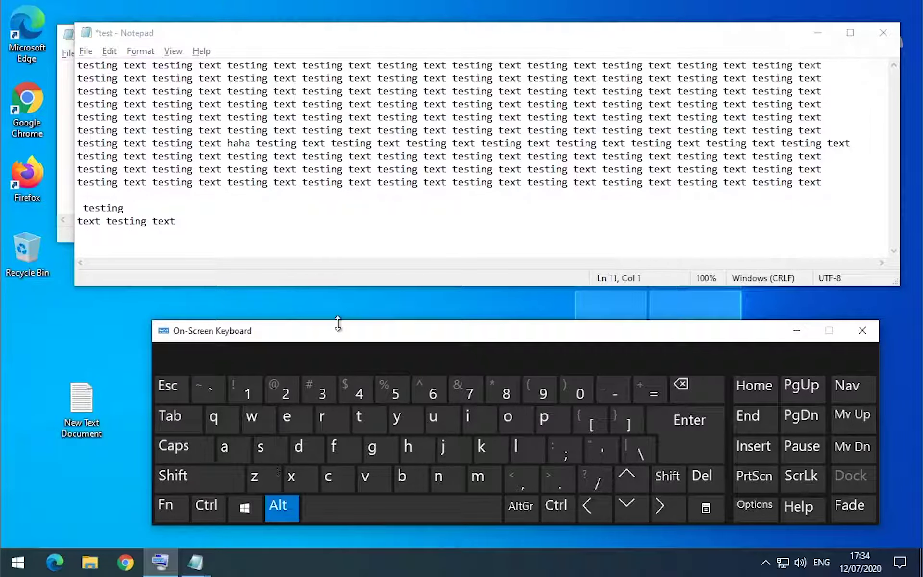
pyautogui.hotkey('alt', 'Tab')
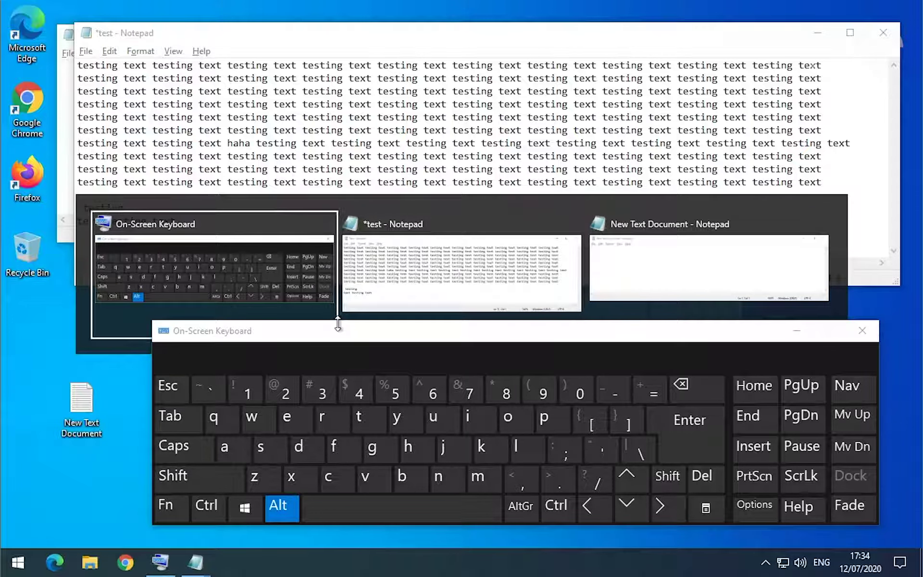
pyautogui.hotkey('alt', 'Tab')
pyautogui.press('Tab')
pyautogui.press('Tab')
pyautogui.press('Tab')
pyautogui.press('Tab')
pyautogui.press('Tab')
pyautogui.press('Tab')
pyautogui.press('Tab')
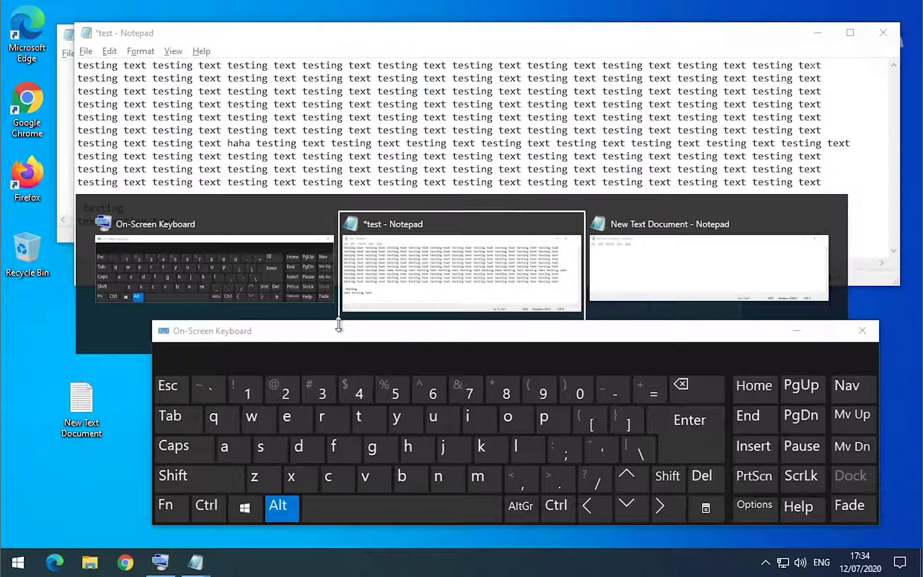
pyautogui.press('Tab')
pyautogui.press('Tab')
pyautogui.press('Tab')
pyautogui.press('Tab')
pyautogui.press('Tab')
pyautogui.press('Tab')
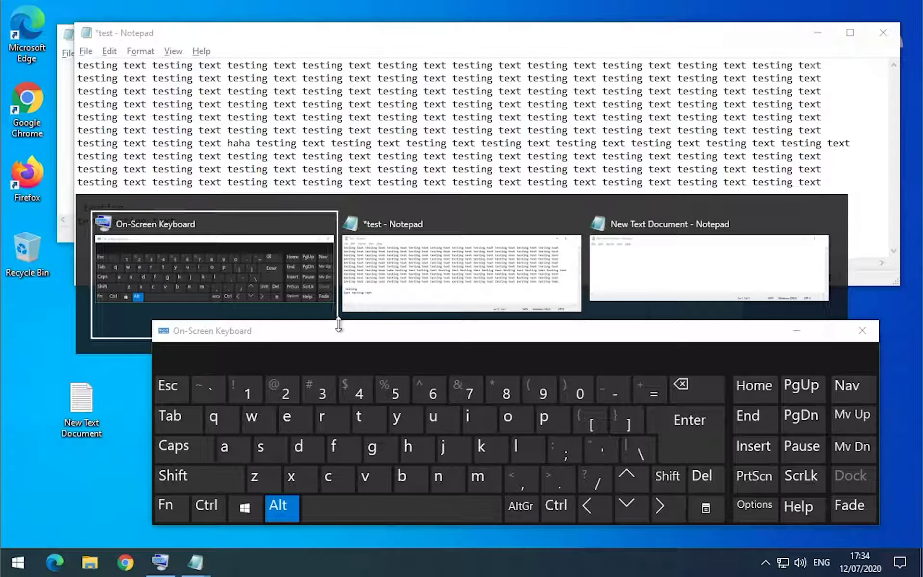
pyautogui.press('Tab')
pyautogui.press('Tab')
pyautogui.press('Tab')
pyautogui.press('Tab')
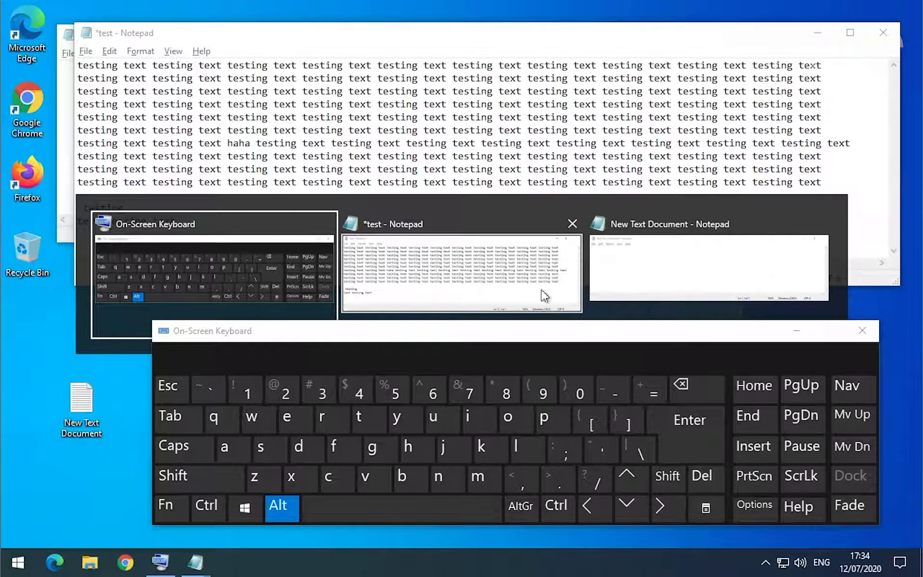
pyautogui.click(455, 284)
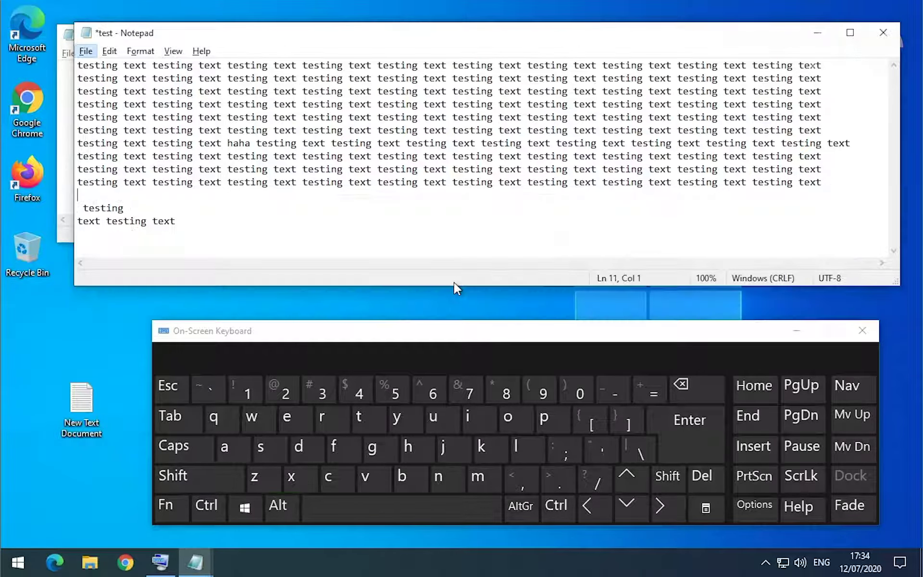
# Choose the new text document in the window switcher, and switch back to the test document
pyautogui.hotkey('alt', 'Tab')
pyautogui.click(688, 275)
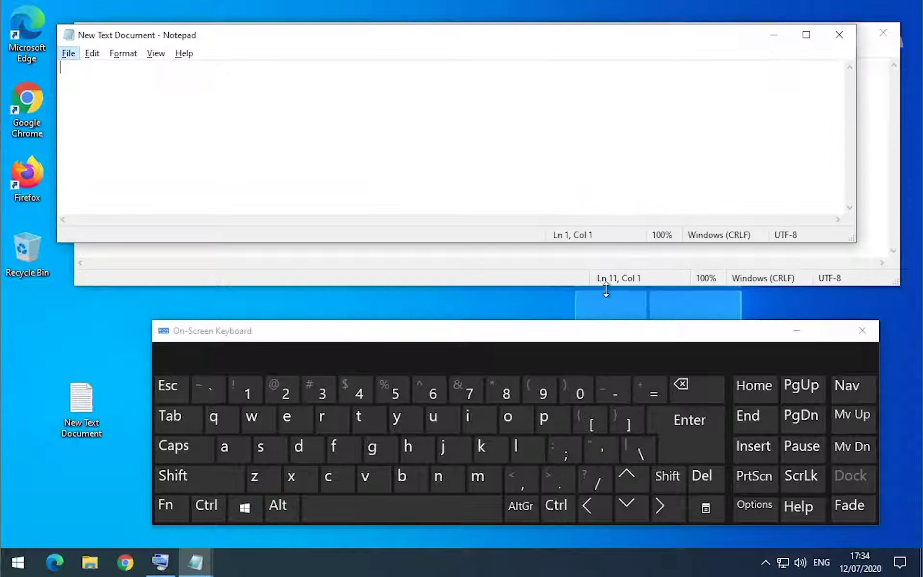
pyautogui.hotkey('alt', 'Tab')
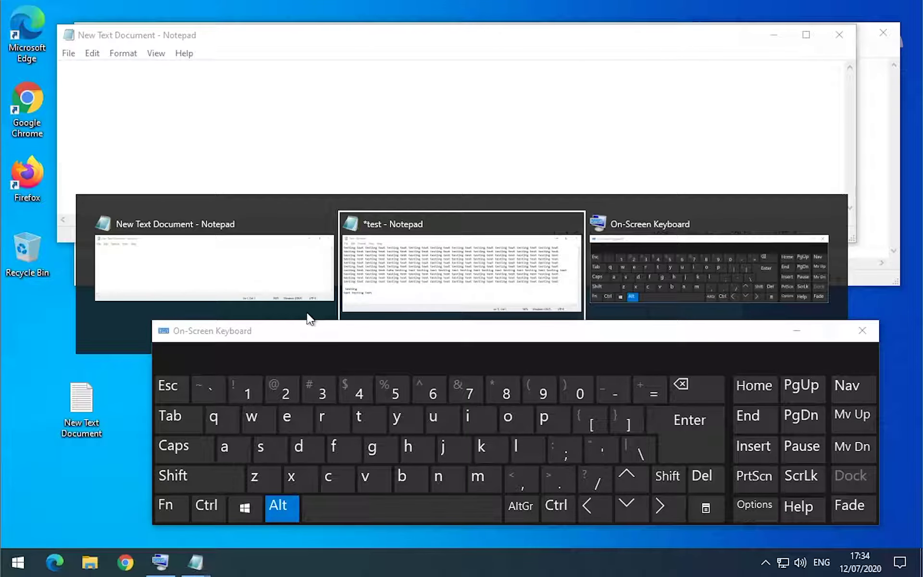
pyautogui.hotkey('alt', 'Tab')
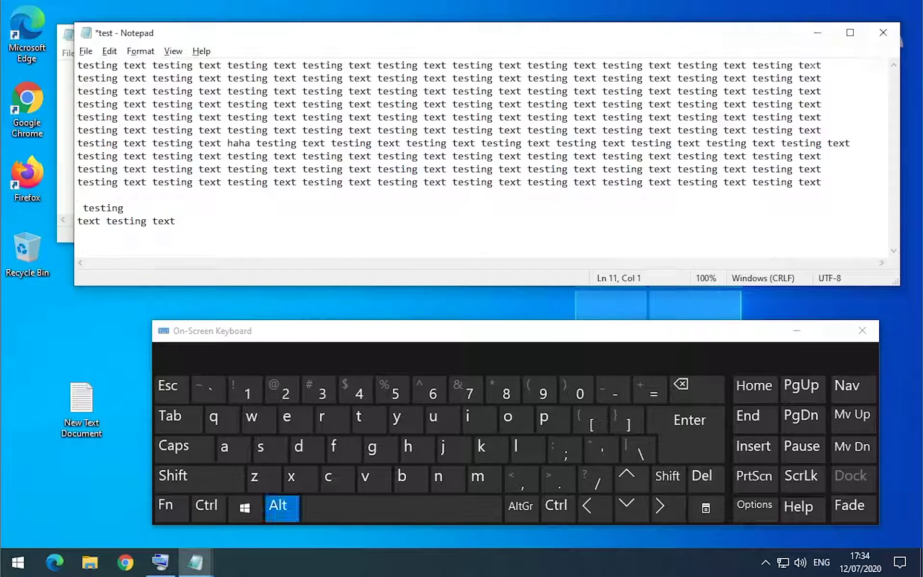
# Alternate quickly between the test document and the new text document, ending on the new text document
pyautogui.hotkey('alt', 'Tab')
pyautogui.hotkey('alt', 'Tab')
pyautogui.hotkey('alt', 'Tab')
pyautogui.hotkey('alt', 'Tab')
pyautogui.hotkey('alt', 'Tab')
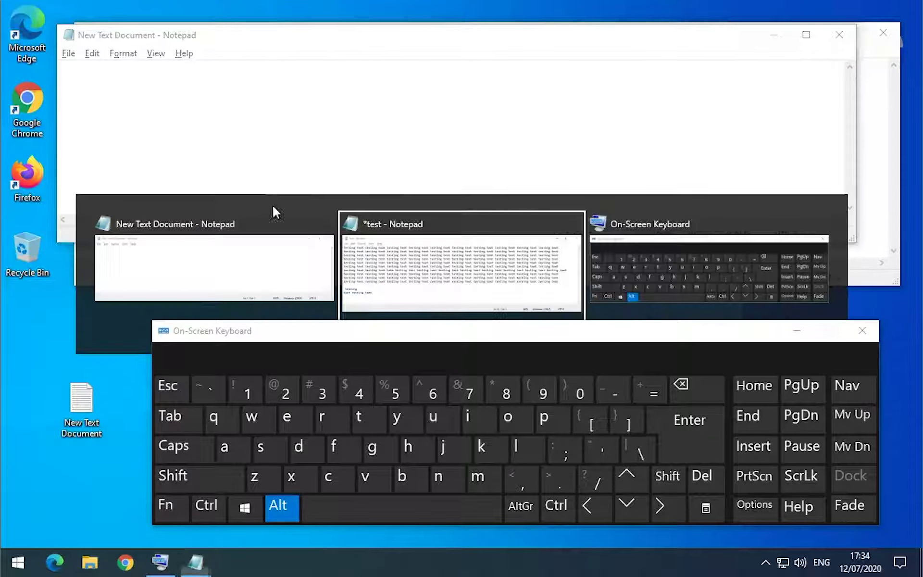
pyautogui.hotkey('alt', 'Tab')
# Keep alternating between the open windows with the window switcher, ending on the On-Screen Keyboard
pyautogui.hotkey('alt', 'Tab')
pyautogui.hotkey('alt', 'Tab')
pyautogui.hotkey('alt', 'Tab')
pyautogui.hotkey('alt', 'Tab')
pyautogui.hotkey('alt', 'Tab')
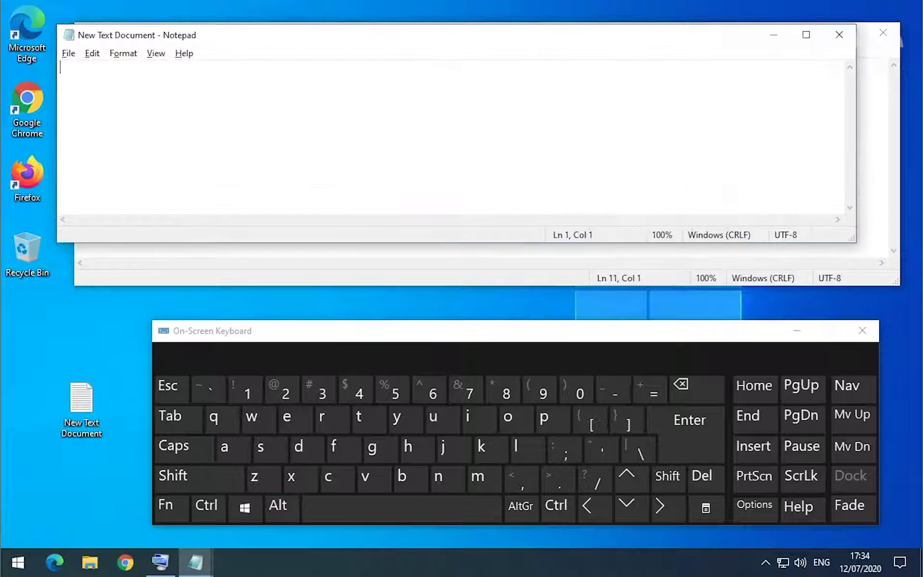
pyautogui.hotkey('alt', 'Tab')
pyautogui.hotkey('alt', 'Tab')
pyautogui.hotkey('alt', 'Tab')
pyautogui.hotkey('alt', 'Tab')
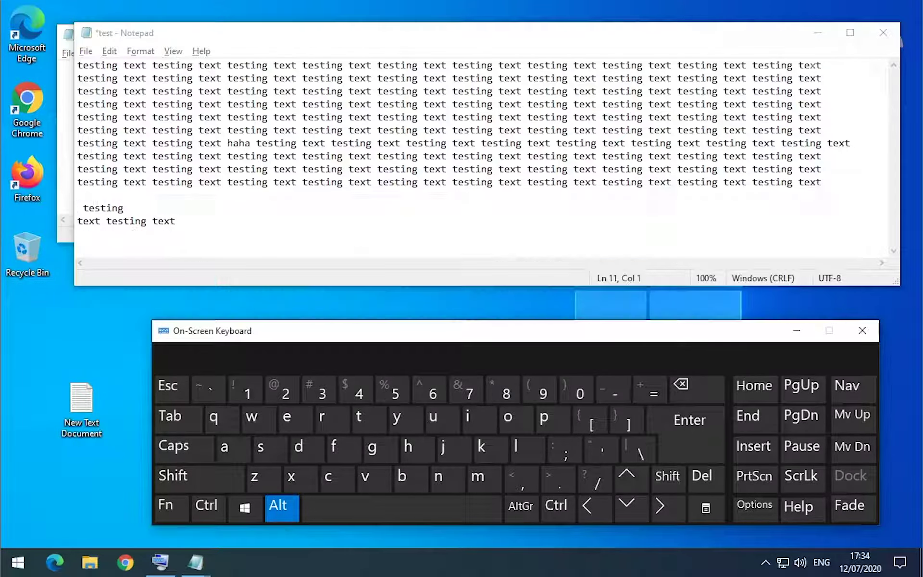
pyautogui.hotkey('alt', 'Tab')
pyautogui.hotkey('alt', 'Tab')
pyautogui.hotkey('alt', 'Tab')
pyautogui.hotkey('alt', 'Tab')
pyautogui.hotkey('alt', 'Tab')
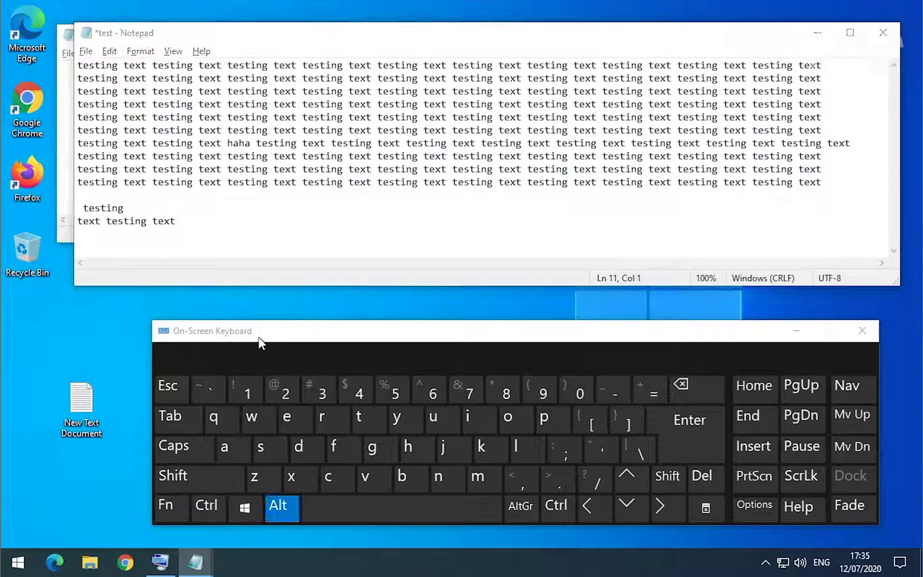
pyautogui.hotkey('alt', 'Tab')
pyautogui.hotkey('alt', 'Tab')
pyautogui.hotkey('alt', 'Tab')
pyautogui.hotkey('alt', 'Tab')
pyautogui.hotkey('alt', 'Tab')
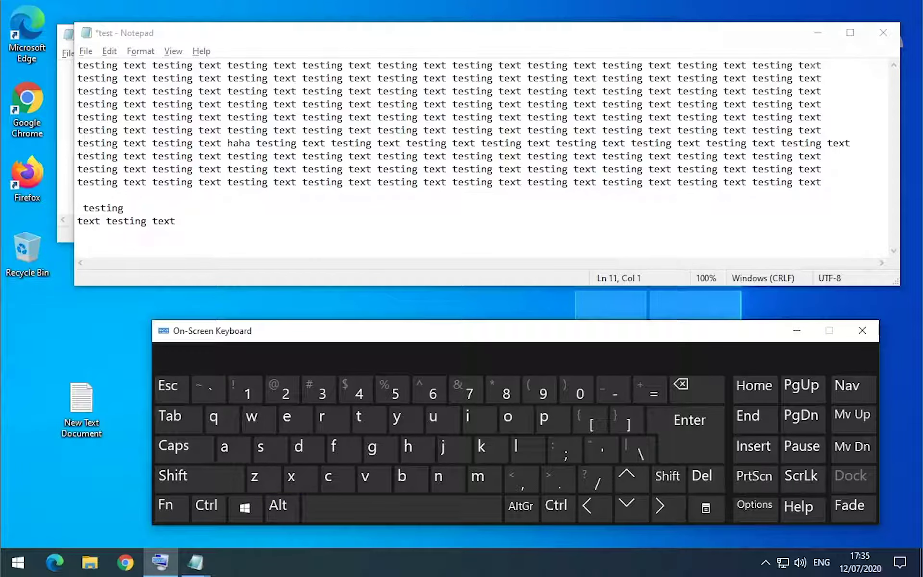
# Return to the test document and save it
pyautogui.hotkey('alt', 'Tab')
pyautogui.hotkey('ctrl', 's')
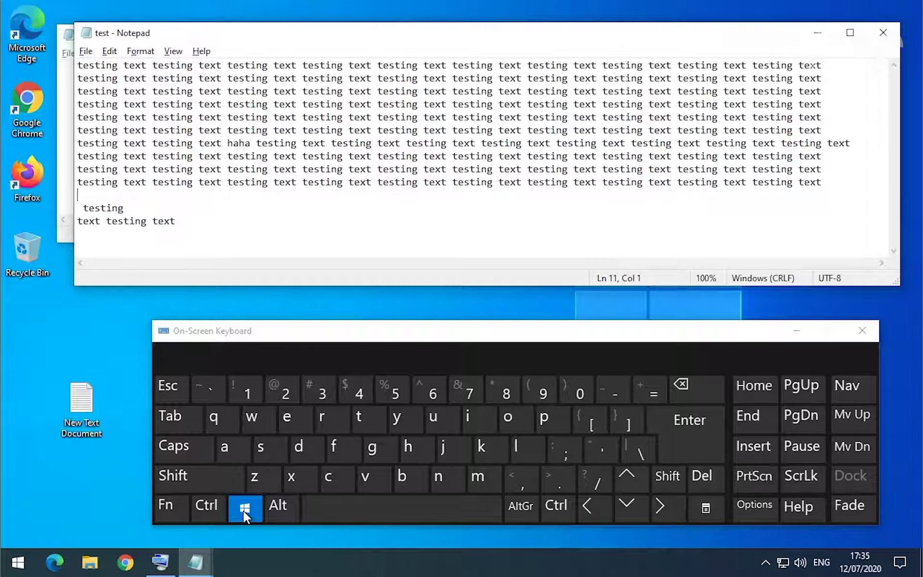
# Lock the computer with the On-Screen Keyboard and return to the desktop, and reposition the test document and keyboard windows
pyautogui.click(523, 454)
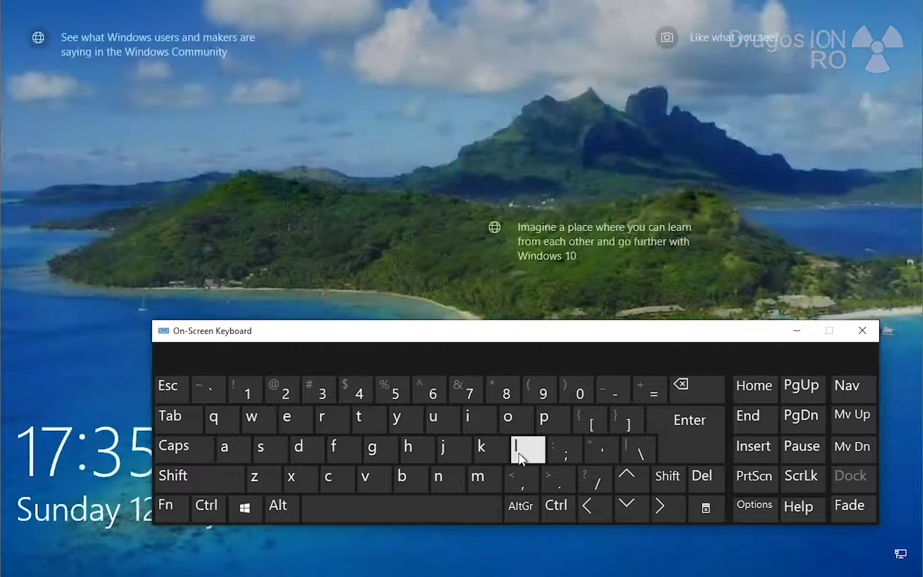
pyautogui.click(334, 288)
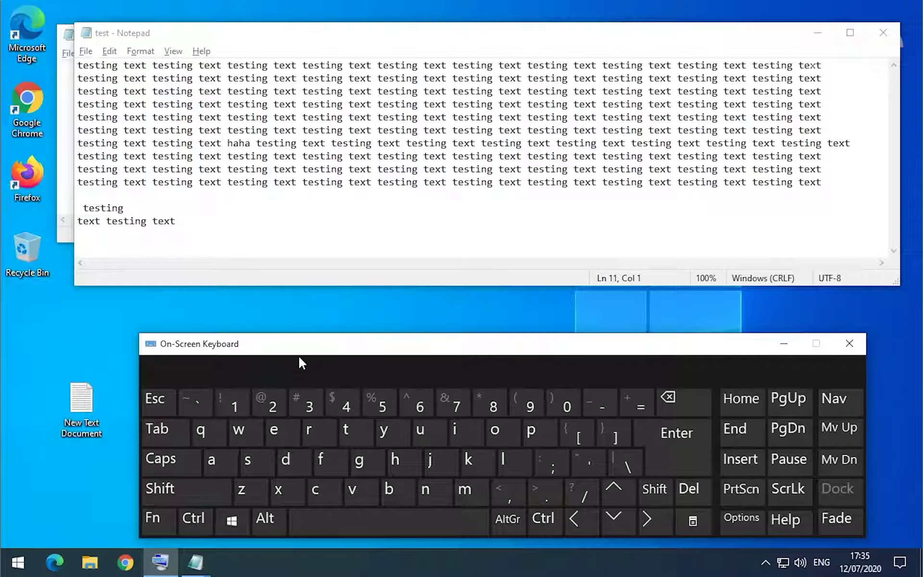
pyautogui.moveTo(287, 40)
pyautogui.mouseDown()
pyautogui.moveTo(294, 37)
pyautogui.moveTo(286, 29)
pyautogui.mouseUp()
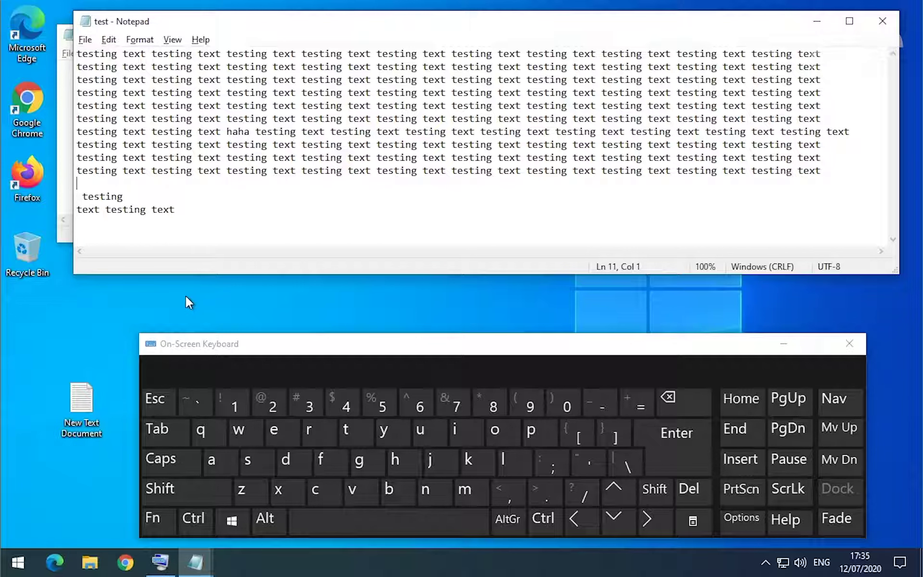
pyautogui.moveTo(385, 345); pyautogui.dragTo(377, 342)
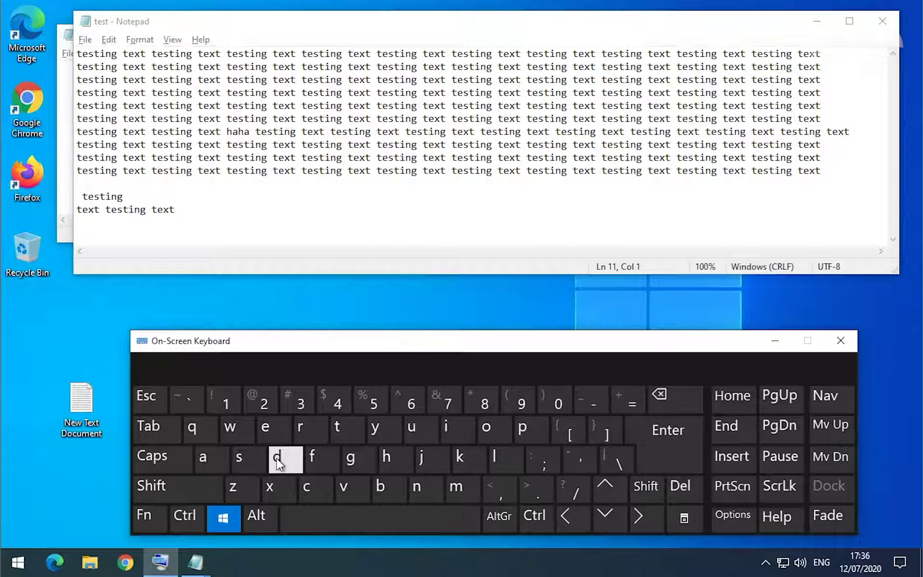
# Open and close the Start menu several times using the Windows key of the On-Screen Keyboard
pyautogui.click(225, 515)
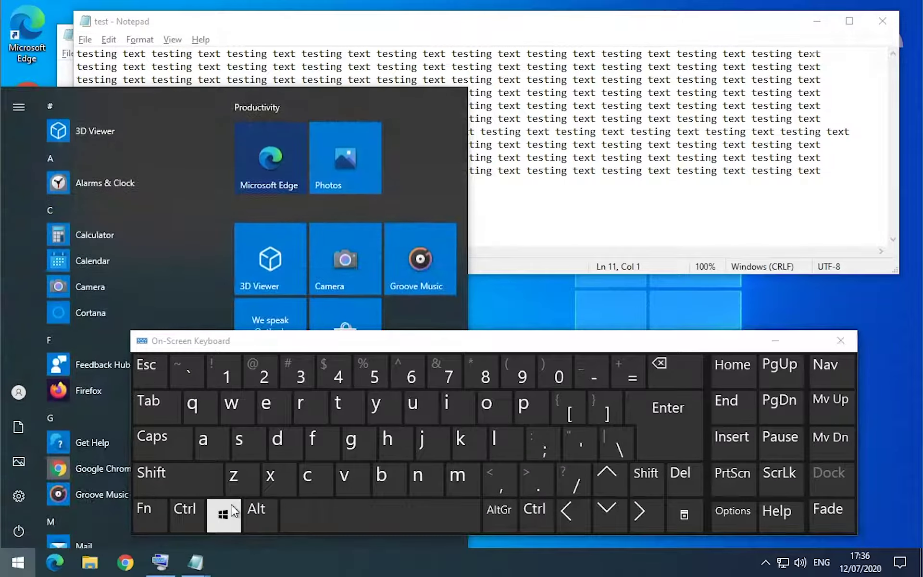
pyautogui.click(230, 513)
pyautogui.click(223, 519)
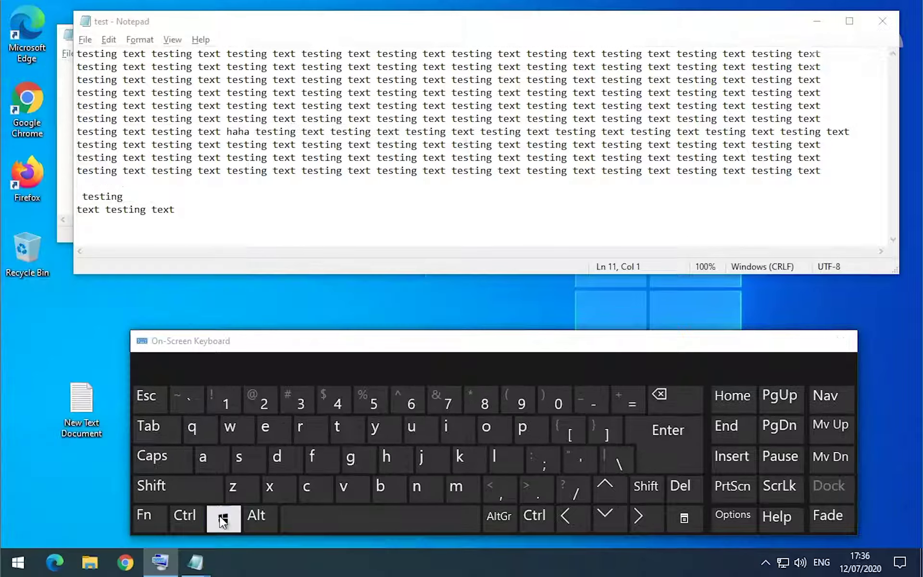
pyautogui.click(223, 519)
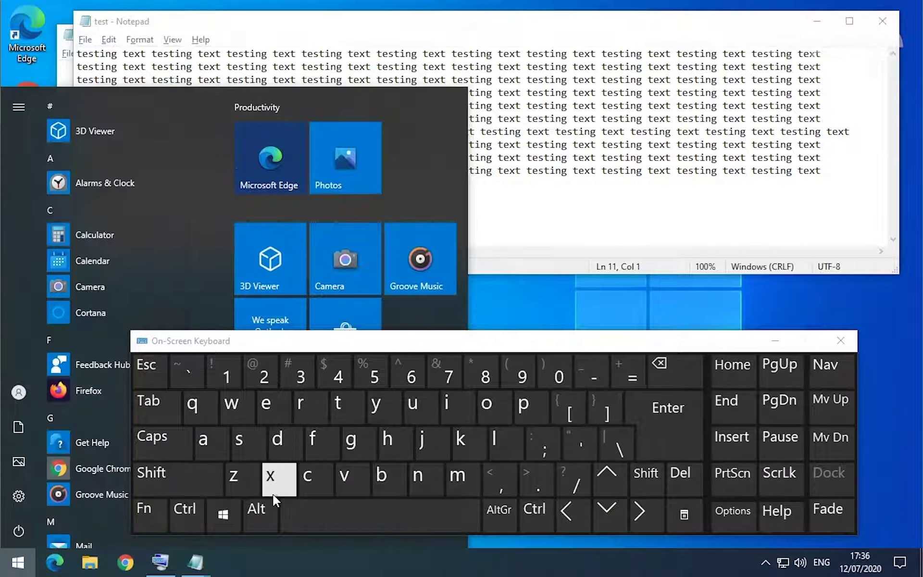
pyautogui.click(214, 505)
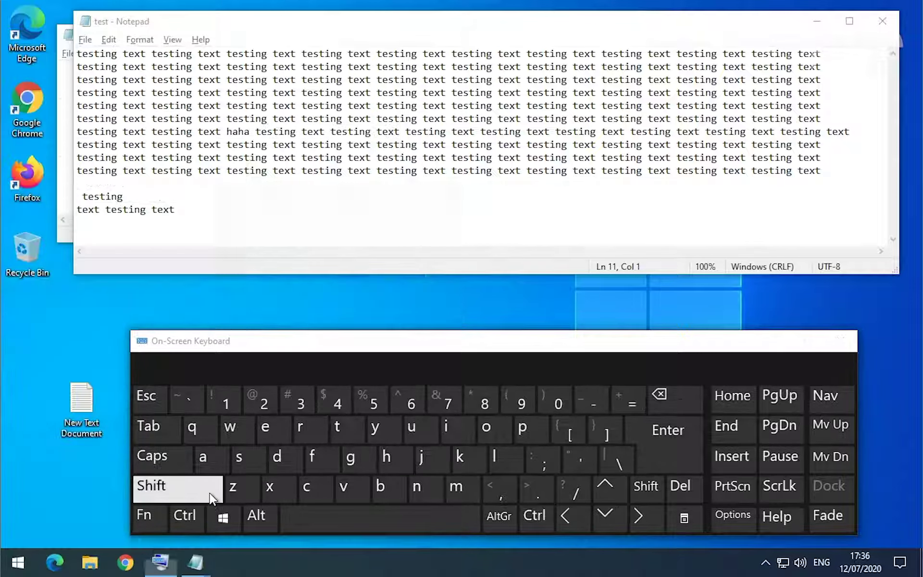
pyautogui.click(222, 515)
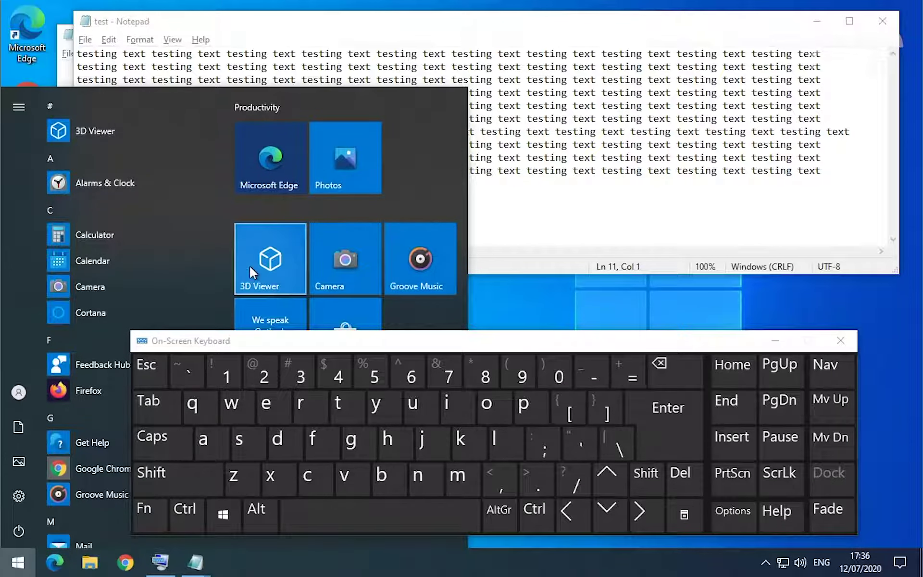
pyautogui.press('super')
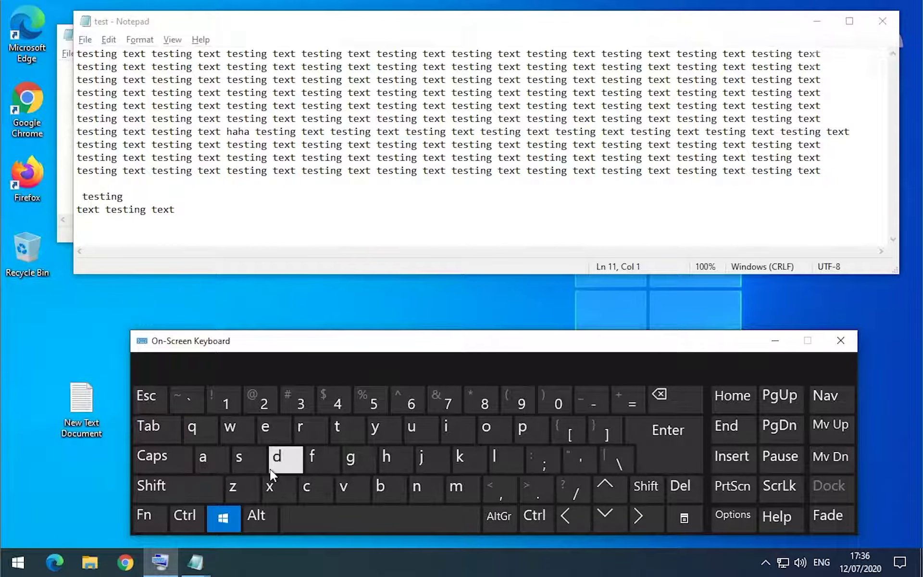
# Minimize all open windows at once to show the desktop
pyautogui.press('super')
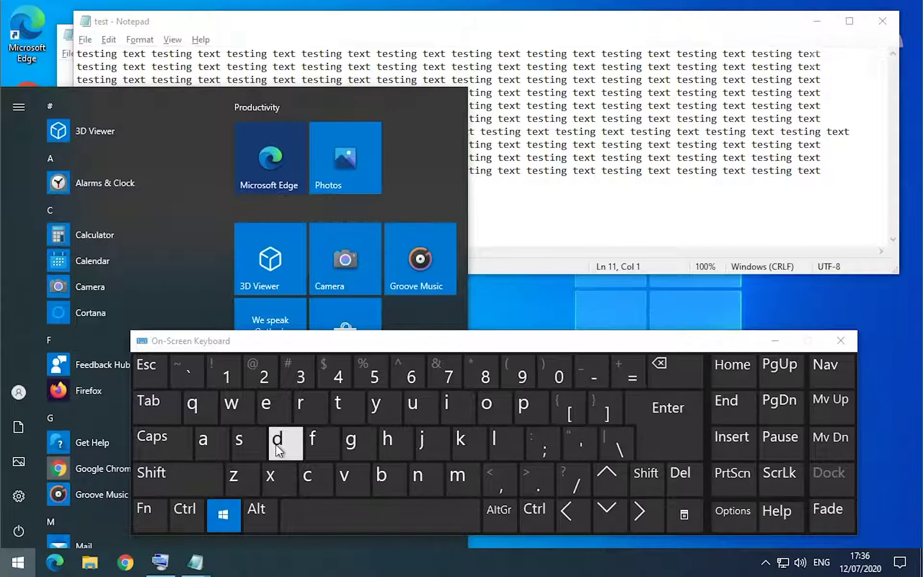
pyautogui.press('super')
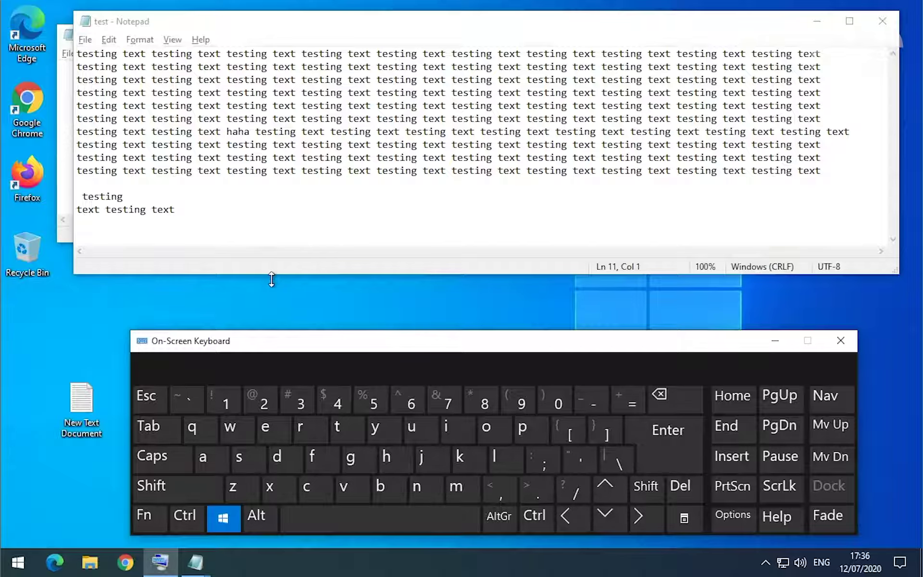
pyautogui.press('super+d')
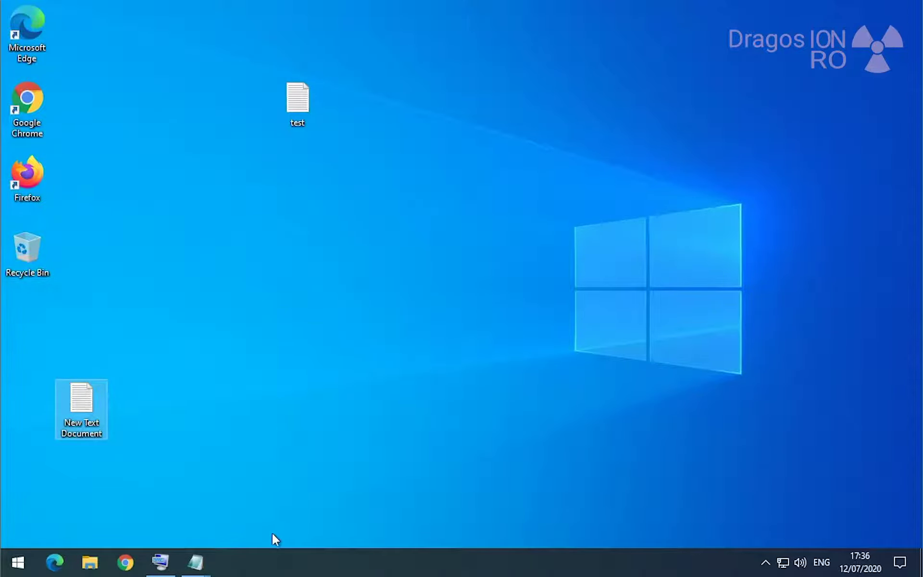
# Restore all open windows and show the desktop again several times in a row, ending with the windows restored
pyautogui.press('super+d')
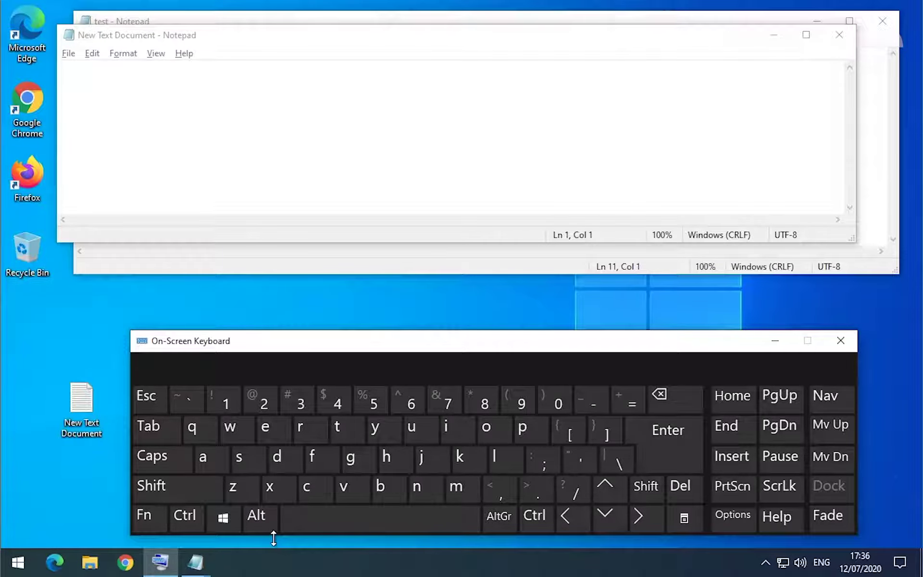
pyautogui.press('super+d')
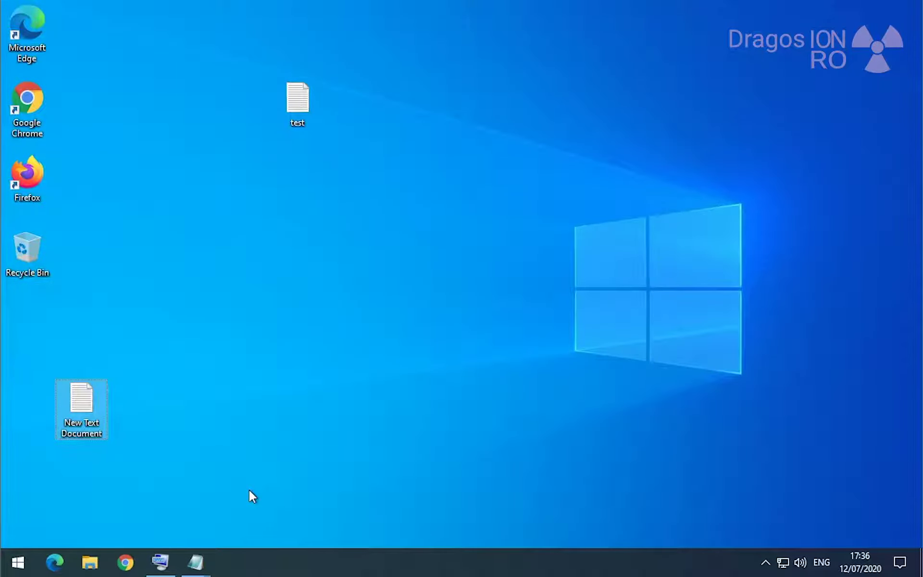
pyautogui.press('super+d')
pyautogui.press('super+d')
pyautogui.press('super+d')
pyautogui.press('super+d')
pyautogui.press('super+d')
pyautogui.press('super+d')
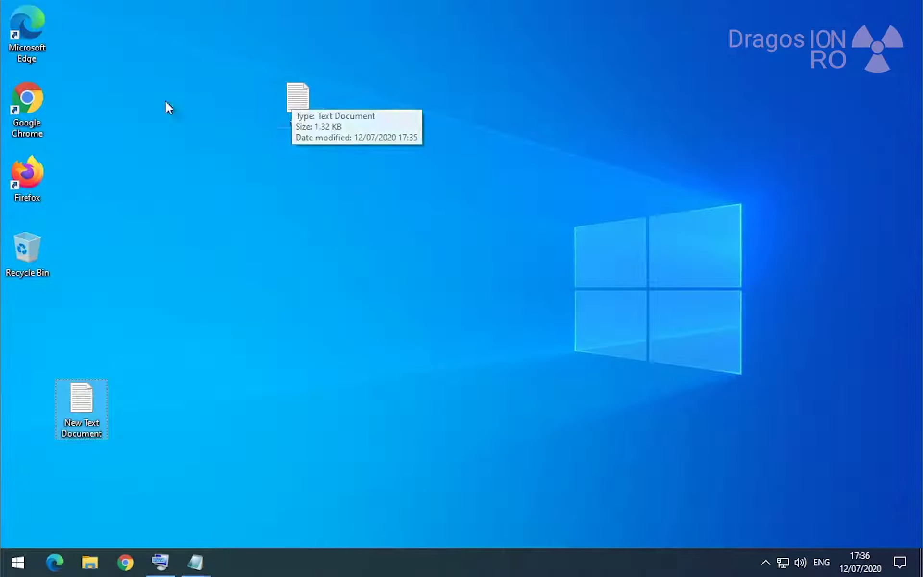
pyautogui.press('super+d')
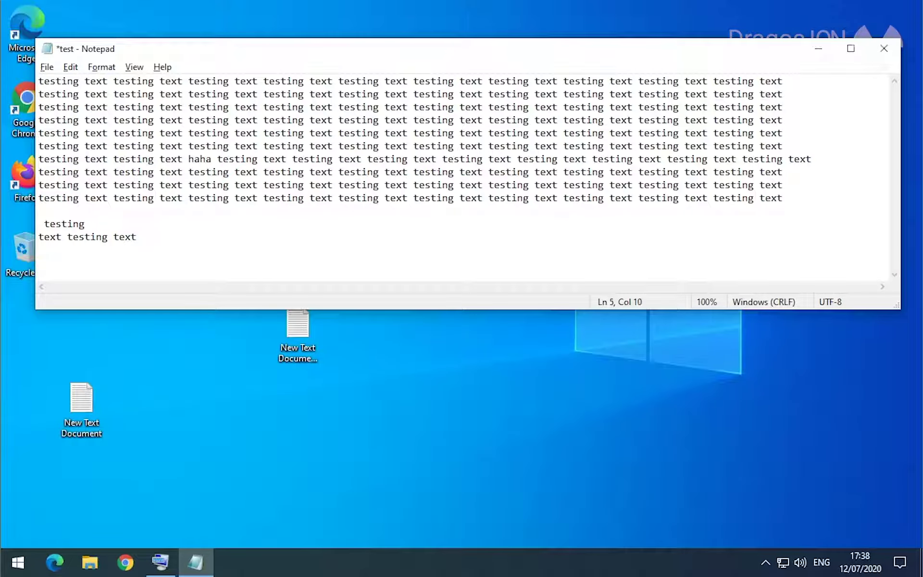
# Insert "ww" before the final "t" of the fifth "text" on the fifth line of the test document
pyautogui.click(68, 133)
pyautogui.doubleClick(396, 145)
pyautogui.click(39, 134)
pyautogui.moveTo(385, 133); pyautogui.dragTo(391, 133)
pyautogui.click(402, 133)
pyautogui.write('dd')
pyautogui.press('BackSpace')
pyautogui.press('BackSpace')
pyautogui.write('ww')
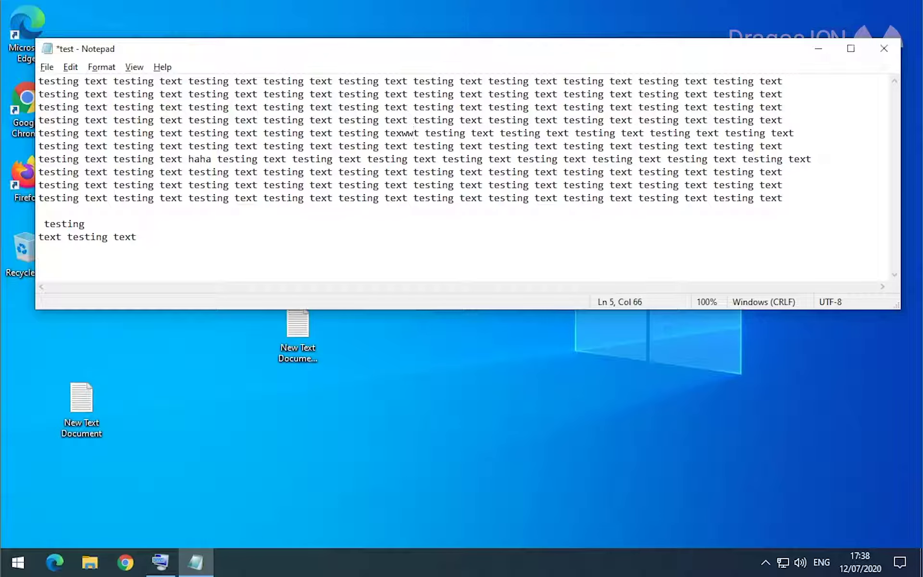
# Step the text cursor one character at a time along the start of the second line, briefly selecting a few characters
pyautogui.click(44, 94)
pyautogui.press('Left')
pyautogui.hotkey('shift', 'Right')
pyautogui.hotkey('shift', 'Right')
pyautogui.press('Left')
pyautogui.press('Right')
pyautogui.press('Right')
pyautogui.press('Right')
pyautogui.press('Right')
pyautogui.press('Right')
pyautogui.press('Right')
pyautogui.press('Right')
# Bring up the On-Screen Keyboard and use it to move the text cursor in all four directions around the first word of the upper lines
pyautogui.click(160, 561)
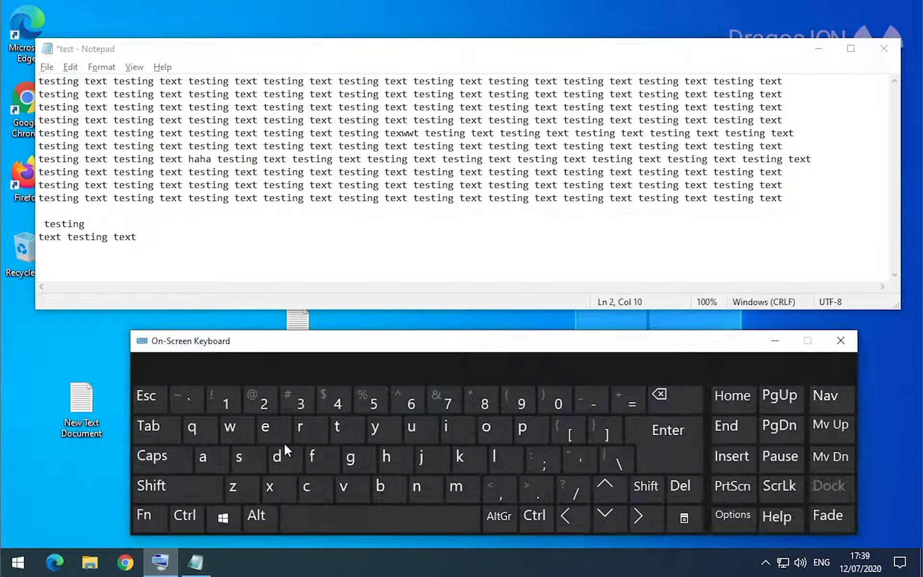
pyautogui.click(80, 94)
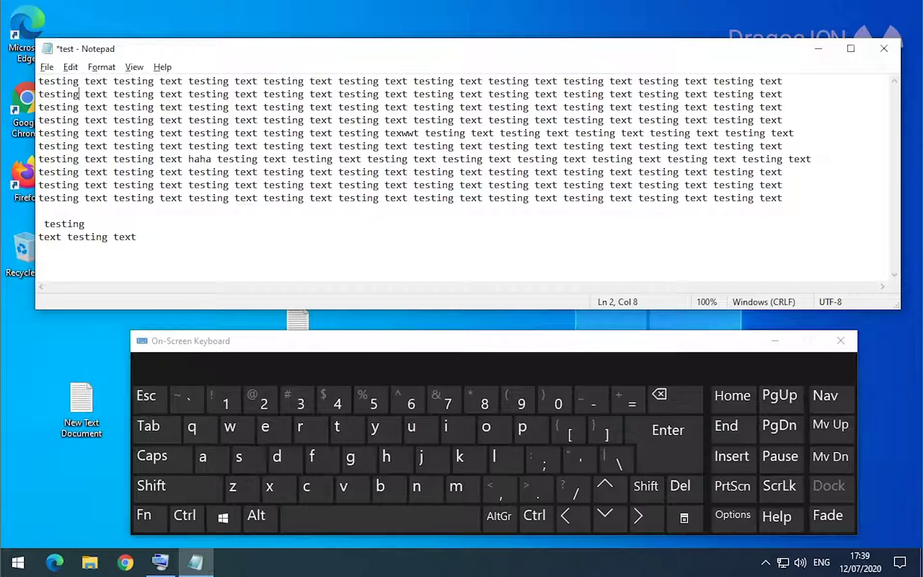
pyautogui.press('Left')
pyautogui.click(567, 518)
pyautogui.click(566, 518)
pyautogui.click(566, 518)
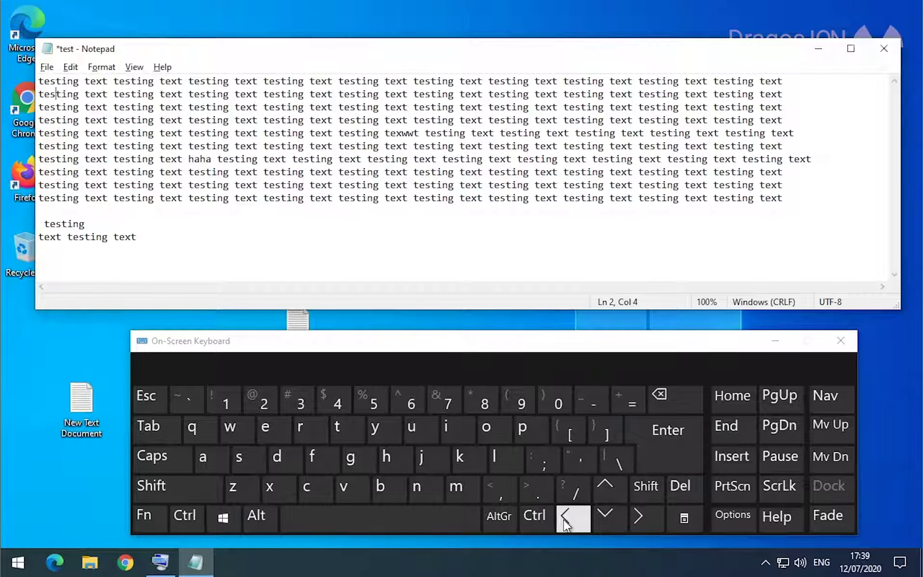
pyautogui.click(566, 518)
pyautogui.click(638, 516)
pyautogui.click(639, 516)
pyautogui.click(605, 490)
pyautogui.click(605, 516)
pyautogui.click(605, 515)
pyautogui.click(605, 515)
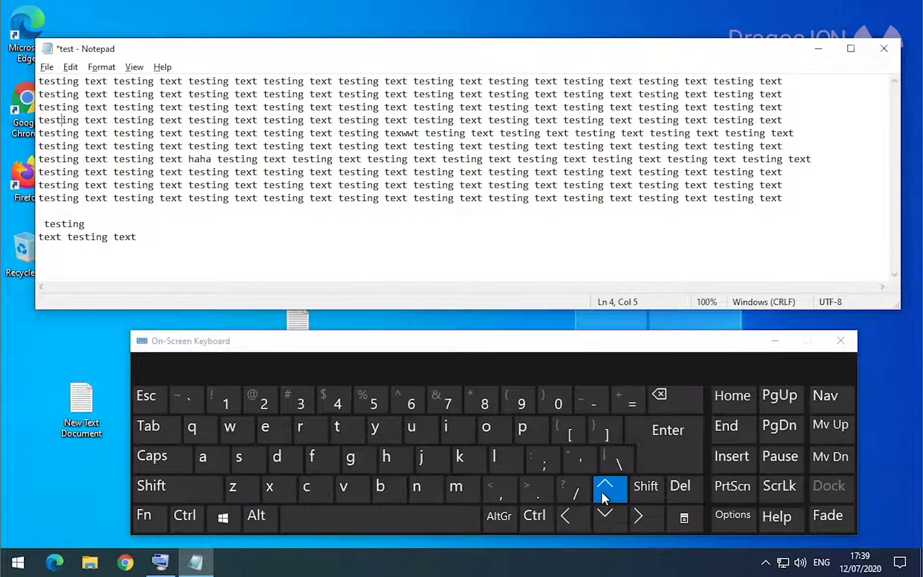
pyautogui.click(604, 490)
pyautogui.click(566, 515)
pyautogui.click(567, 515)
pyautogui.click(638, 516)
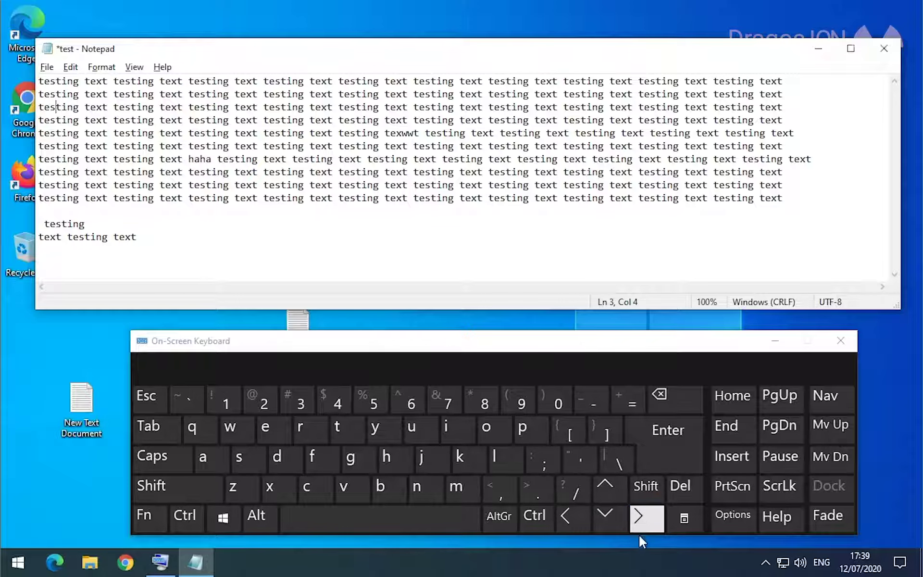
# Insert "aaaaaa" after the first word "testing" on the third line
pyautogui.press('Right')
pyautogui.press('Right')
pyautogui.press('Right')
pyautogui.press('Right')
pyautogui.write('aaaaaa')
# Move the text cursor between lines and one character at a time, ending inside the third "testing" on the fifth line
pyautogui.press('Down')
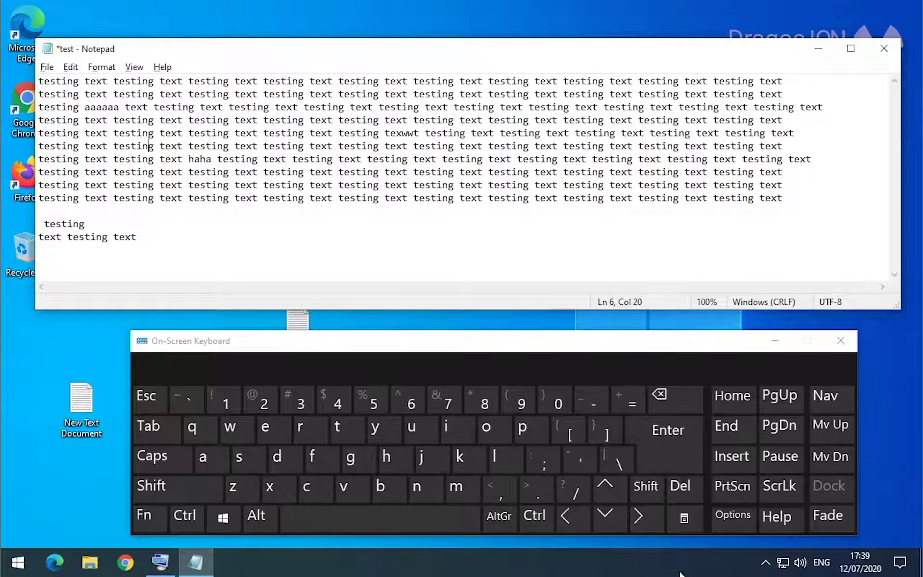
pyautogui.press('Up')
pyautogui.press('Up')
pyautogui.press('Right')
pyautogui.press('Right')
pyautogui.press('Right')
pyautogui.press('Right')
pyautogui.press('Right')
pyautogui.press('Right')
pyautogui.press('Right')
pyautogui.press('Right')
pyautogui.press('Down')
pyautogui.press('Right')
pyautogui.press('Right')
pyautogui.press('Right')
pyautogui.press('Right')
pyautogui.press('Right')
pyautogui.press('Right')
pyautogui.press('Right')
pyautogui.press('Right')
pyautogui.press('Right')
pyautogui.press('Right')
pyautogui.press('Right')
pyautogui.press('Right')
pyautogui.press('Right')
pyautogui.press('Right')
pyautogui.press('Right')
pyautogui.press('Right')
pyautogui.press('Right')
pyautogui.press('Right')
pyautogui.press('Right')
pyautogui.press('Right')
pyautogui.press('Right')
pyautogui.press('Right')
pyautogui.press('Left')
pyautogui.press('Left')
pyautogui.press('Left')
pyautogui.press('Left')
pyautogui.press('Left')
pyautogui.press('Left')
pyautogui.press('Left')
pyautogui.press('Left')
pyautogui.press('Left')
pyautogui.press('Left')
pyautogui.press('Left')
pyautogui.press('Left')
pyautogui.press('Left')
pyautogui.press('Left')
pyautogui.press('Left')
pyautogui.press('Left')
pyautogui.press('Left')
pyautogui.press('Left')
pyautogui.press('Left')
pyautogui.press('Left')
pyautogui.press('Left')
pyautogui.press('Left')
pyautogui.press('Left')
pyautogui.press('Left')
pyautogui.press('Left')
pyautogui.press('Left')
pyautogui.press('Left')
pyautogui.press('Left')
pyautogui.press('Left')
pyautogui.press('Left')
pyautogui.press('Left')
pyautogui.press('Left')
pyautogui.press('Right')
pyautogui.press('Right')
pyautogui.press('Right')
pyautogui.press('Right')
pyautogui.press('Right')
pyautogui.press('Right')
pyautogui.press('Right')
pyautogui.press('Right')
pyautogui.press('Right')
pyautogui.press('Right')
pyautogui.press('Right')
pyautogui.press('Right')
pyautogui.press('Right')
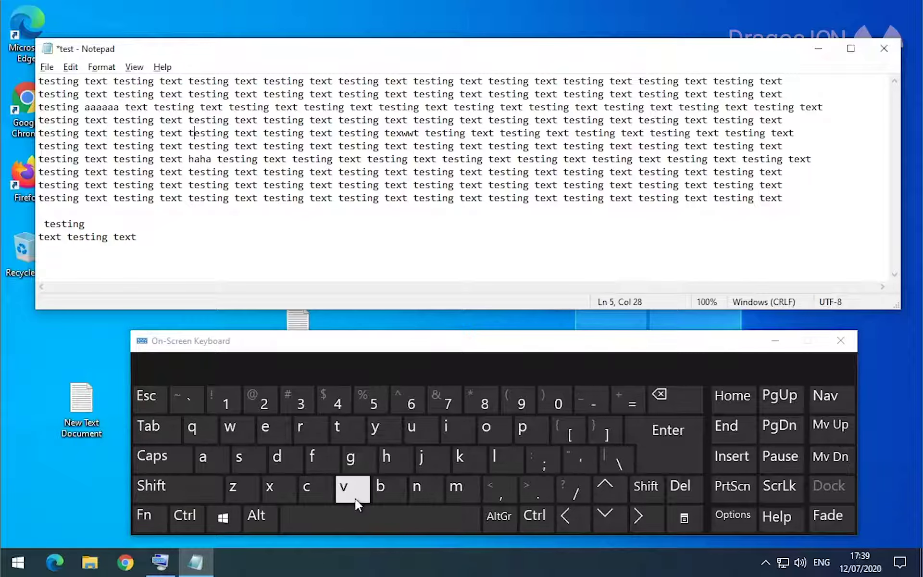
# Jump the text cursor word by word along the fifth line to reach "texwwt", using the On-Screen Keyboard
pyautogui.press('ctrl')
pyautogui.click(636, 519)
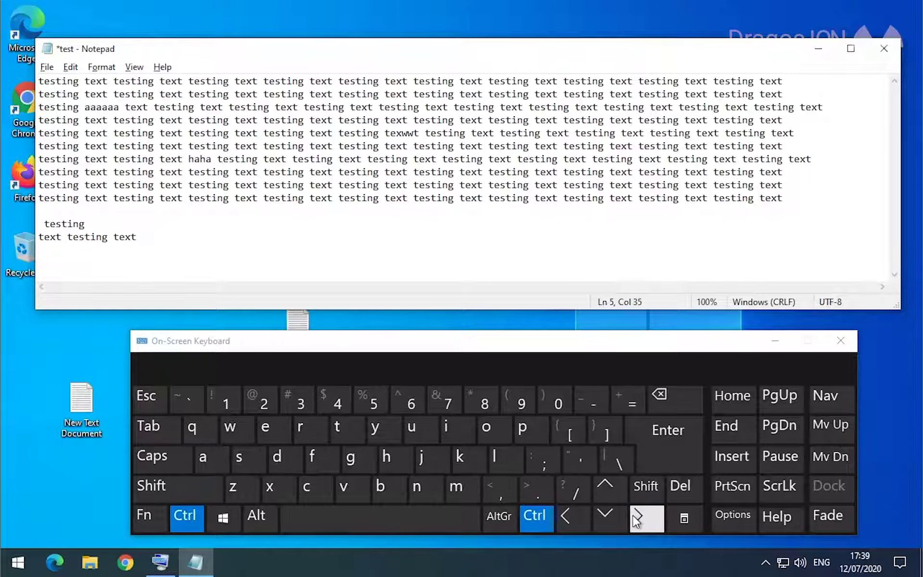
pyautogui.click(633, 515)
pyautogui.click(633, 515)
pyautogui.click(633, 515)
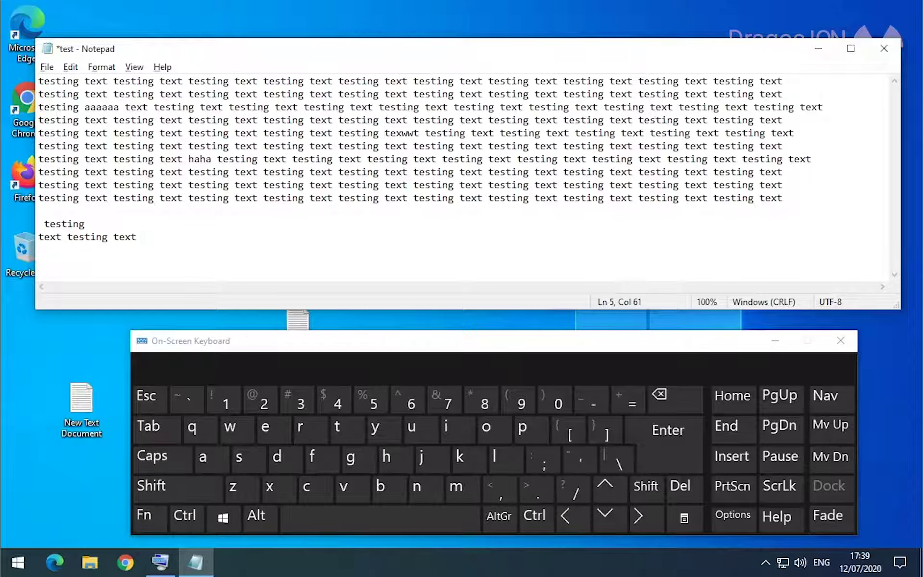
pyautogui.press('Left')
pyautogui.press('Right')
pyautogui.click(534, 516)
pyautogui.click(638, 516)
# Select the "ww" inside "texwwt" on the fifth line and replace it with "ss"
pyautogui.press('Left')
pyautogui.press('Left')
pyautogui.hotkey('shift', 'Left')
pyautogui.hotkey('shift', 'Left')
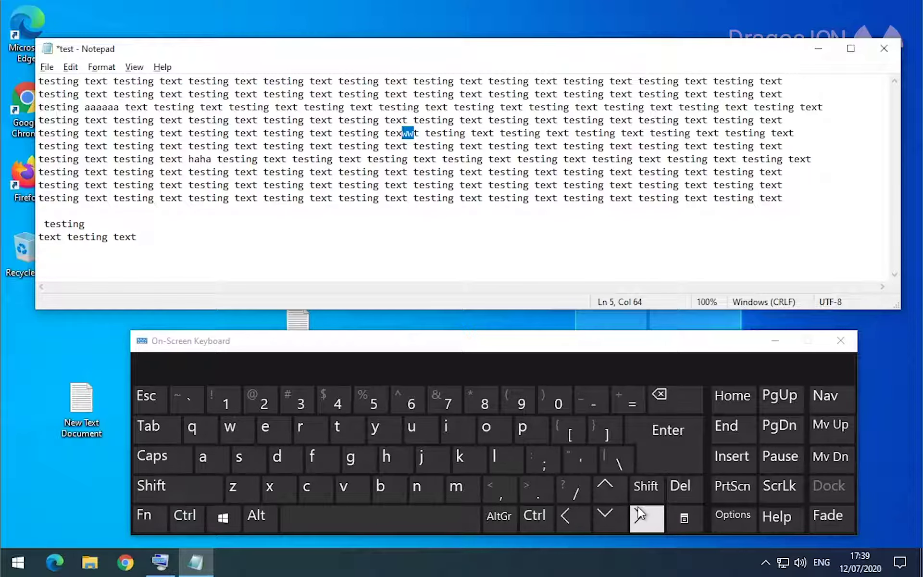
pyautogui.press('Right')
pyautogui.hotkey('shift', 'Left')
pyautogui.hotkey('shift', 'Left')
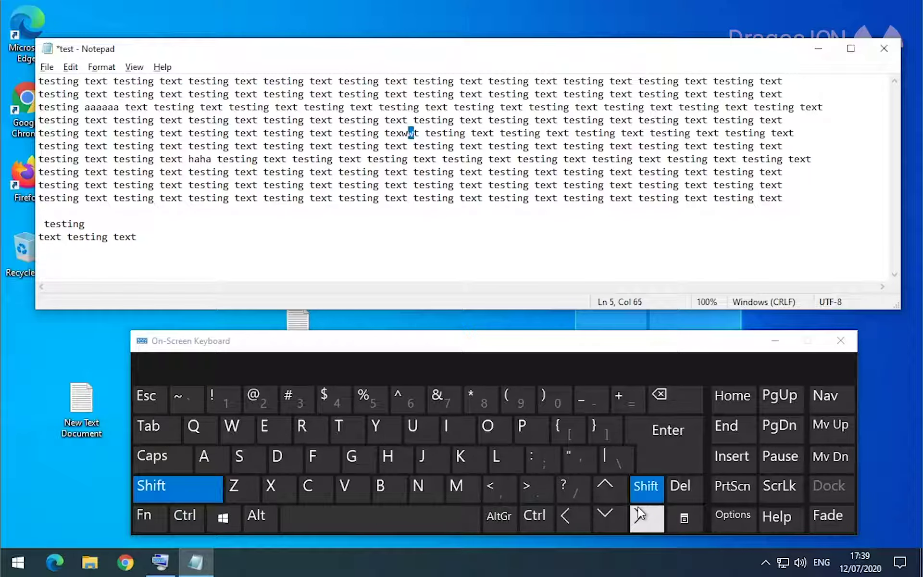
pyautogui.click(639, 514)
pyautogui.click(573, 520)
pyautogui.click(573, 520)
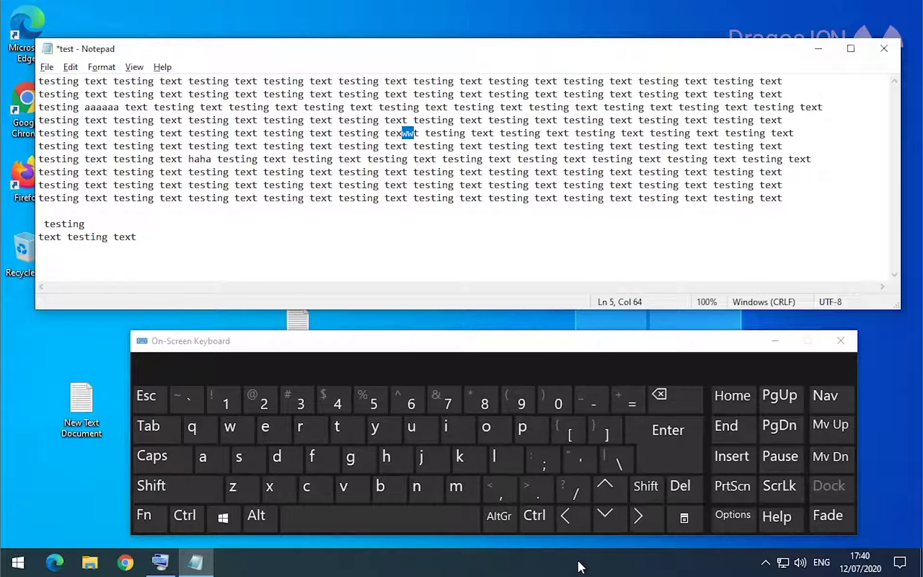
pyautogui.press('BackSpace')
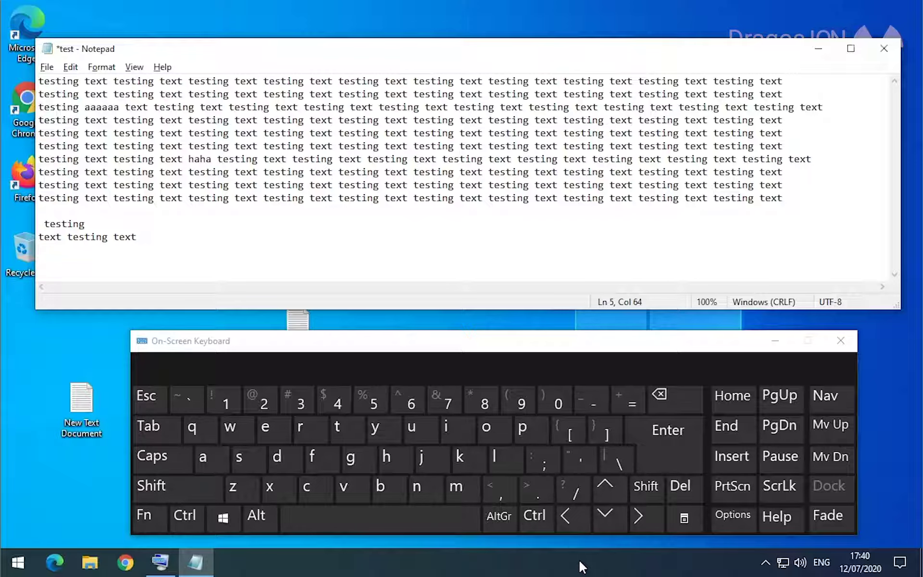
pyautogui.write('ss')
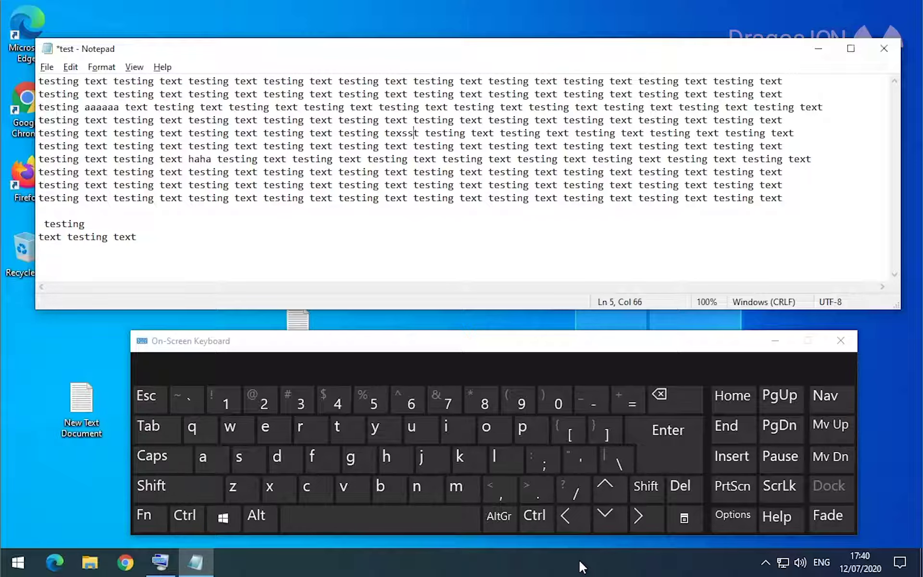
# Move the text cursor by characters and by words around "texsst" on the fifth line, placing it before the final "t"
pyautogui.press('Right')
pyautogui.press('Right')
pyautogui.press('Right')
pyautogui.press('Right')
pyautogui.press('Right')
pyautogui.hotkey('ctrl', 'Right')
pyautogui.hotkey('ctrl', 'Left')
pyautogui.hotkey('ctrl', 'Left')
pyautogui.press('Right')
pyautogui.press('Right')
pyautogui.press('Right')
pyautogui.press('Right')
pyautogui.hotkey('shift', 'Right')
pyautogui.hotkey('shift', 'Left')
pyautogui.press('Right')
# Select the "ss" inside "texsst" using the On-Screen Keyboard and delete it
pyautogui.press('shift')
pyautogui.press('shift')
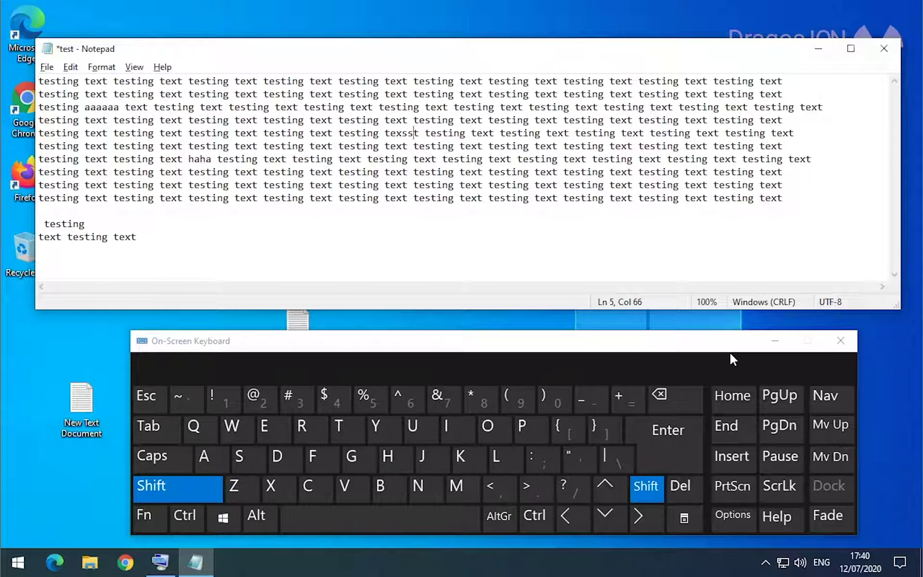
pyautogui.click(566, 516)
pyautogui.click(569, 520)
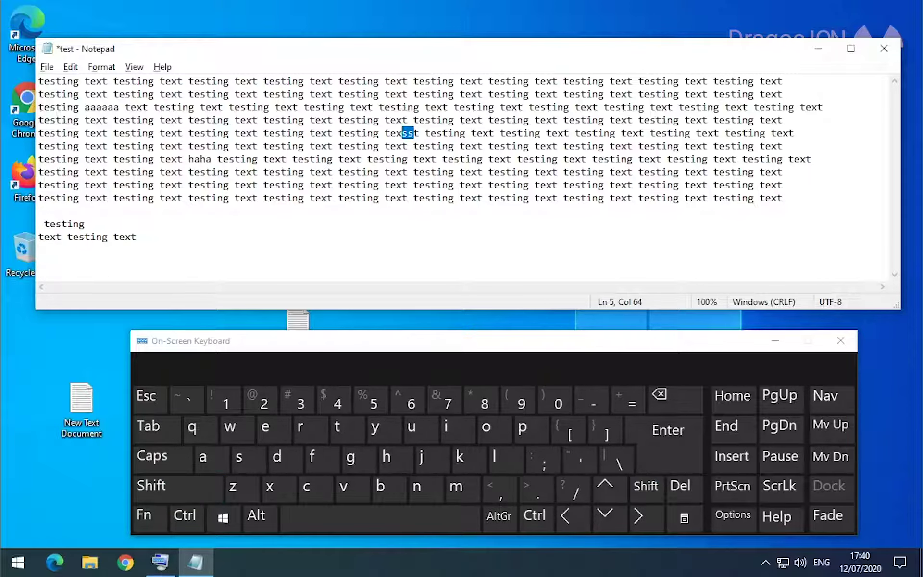
pyautogui.press('BackSpace')
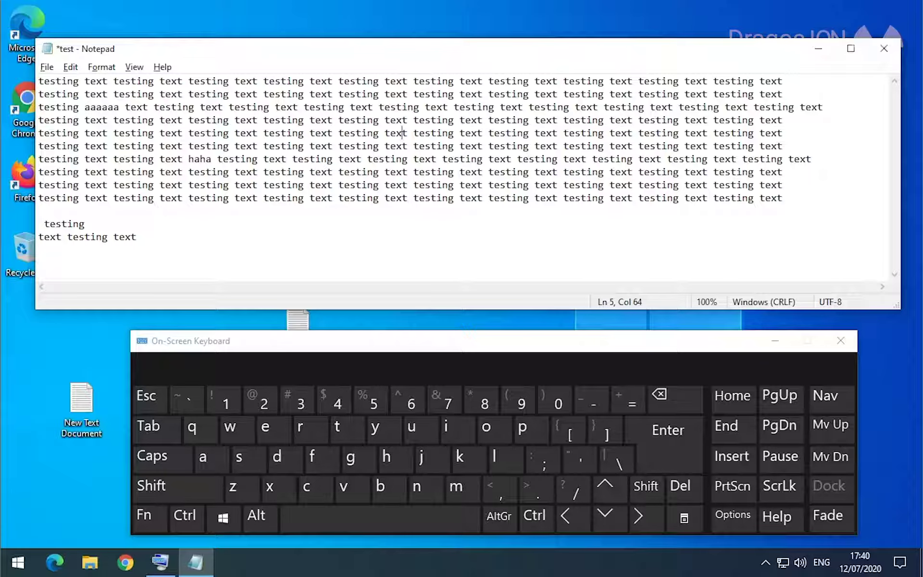
# Jump the text cursor back and forth along the fifth line one word at a time, ending before the second "testing"
pyautogui.press('Right')
pyautogui.press('Right')
pyautogui.click(187, 518)
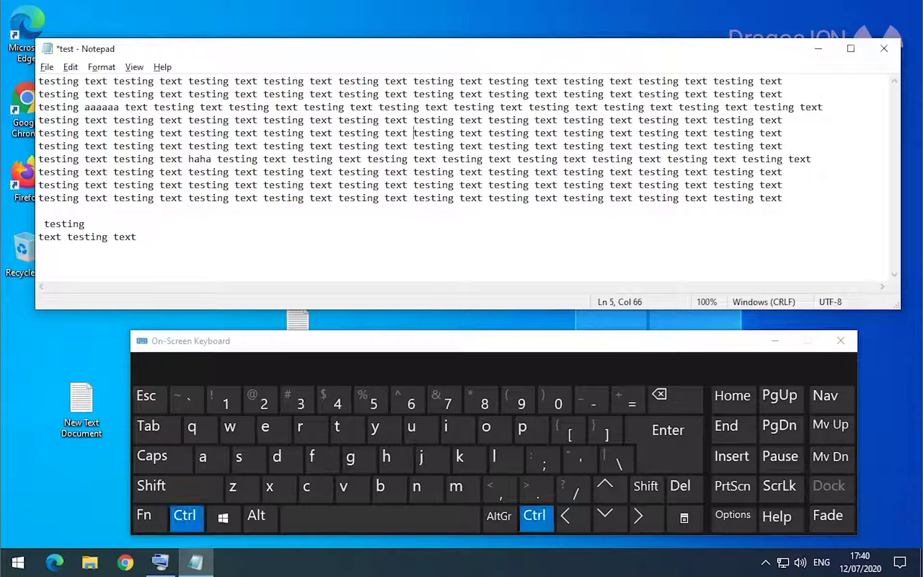
pyautogui.click(638, 516)
pyautogui.hotkey('ctrl', 'Right')
pyautogui.hotkey('ctrl', 'Right')
pyautogui.hotkey('ctrl', 'Right')
pyautogui.hotkey('ctrl', 'Right')
pyautogui.hotkey('ctrl', 'Right')
pyautogui.hotkey('ctrl', 'Right')
pyautogui.hotkey('ctrl', 'Left')
pyautogui.hotkey('ctrl', 'Left')
pyautogui.hotkey('ctrl', 'Left')
pyautogui.hotkey('ctrl', 'Left')
pyautogui.hotkey('ctrl', 'Left')
pyautogui.hotkey('ctrl', 'Left')
pyautogui.hotkey('ctrl', 'Left')
pyautogui.hotkey('ctrl', 'Left')
pyautogui.hotkey('ctrl', 'Left')
pyautogui.hotkey('ctrl', 'Left')
pyautogui.hotkey('ctrl', 'Left')
pyautogui.hotkey('ctrl', 'Left')
pyautogui.hotkey('ctrl', 'Left')
pyautogui.hotkey('ctrl', 'Left')
pyautogui.hotkey('ctrl', 'Left')
pyautogui.hotkey('ctrl', 'Right')
pyautogui.hotkey('ctrl', 'Right')
pyautogui.hotkey('ctrl', 'Right')
pyautogui.hotkey('ctrl', 'Right')
pyautogui.hotkey('ctrl', 'Right')
pyautogui.hotkey('ctrl', 'Right')
pyautogui.hotkey('ctrl', 'Right')
pyautogui.hotkey('ctrl', 'Right')
pyautogui.hotkey('ctrl', 'Right')
pyautogui.hotkey('ctrl', 'Right')
pyautogui.hotkey('ctrl', 'Right')
pyautogui.hotkey('ctrl', 'Right')
pyautogui.hotkey('ctrl', 'Right')
pyautogui.hotkey('ctrl', 'Right')
pyautogui.hotkey('ctrl', 'Left')
pyautogui.hotkey('ctrl', 'Left')
pyautogui.hotkey('ctrl', 'Left')
pyautogui.hotkey('ctrl', 'Left')
pyautogui.hotkey('ctrl', 'Left')
pyautogui.hotkey('ctrl', 'Left')
pyautogui.hotkey('ctrl', 'Left')
pyautogui.hotkey('ctrl', 'Left')
pyautogui.hotkey('ctrl', 'Left')
pyautogui.hotkey('ctrl', 'Left')
pyautogui.hotkey('ctrl', 'Left')
pyautogui.hotkey('ctrl', 'Left')
pyautogui.hotkey('ctrl', 'Left')
pyautogui.hotkey('ctrl', 'Left')
# Jump the text cursor forward word by word along the fifth line and return it to the second "testing"
pyautogui.hotkey('ctrl', 'Right')
pyautogui.hotkey('ctrl', 'Right')
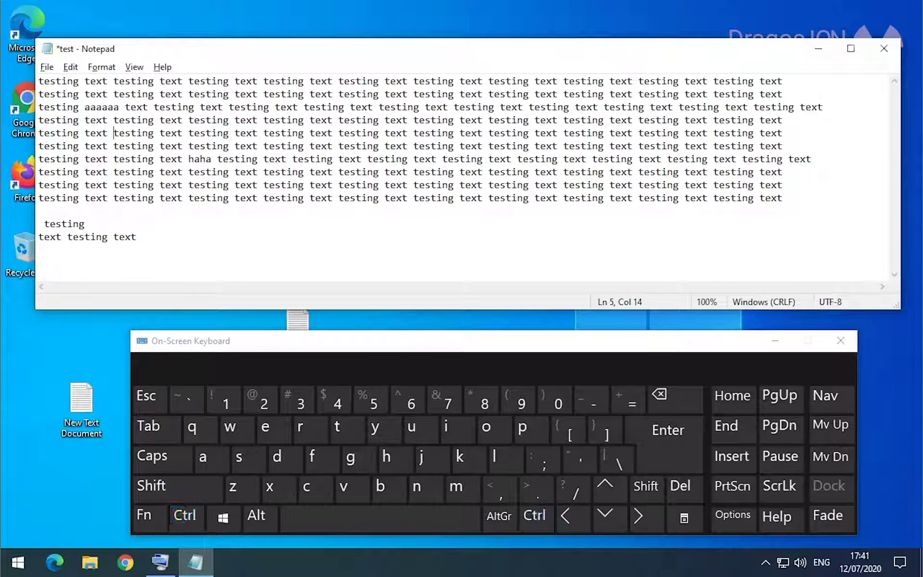
# Move the text cursor one character at a time around the start of the second "testing" on the fifth line
pyautogui.press('Left')
pyautogui.press('Left')
pyautogui.press('Right')
pyautogui.press('Right')
pyautogui.press('Right')
pyautogui.press('Right')
pyautogui.press('Right')
pyautogui.press('Right')
pyautogui.press('Right')
pyautogui.press('Right')
pyautogui.hotkey('ctrl', 'Right')
pyautogui.hotkey('ctrl', 'Right')
pyautogui.hotkey('ctrl', 'Right')
pyautogui.hotkey('ctrl', 'Right')
pyautogui.hotkey('ctrl', 'Right')
pyautogui.hotkey('ctrl', 'Right')
pyautogui.hotkey('ctrl', 'Right')
pyautogui.hotkey('ctrl', 'Right')
pyautogui.hotkey('ctrl', 'Right')
pyautogui.hotkey('ctrl', 'Right')
pyautogui.hotkey('ctrl', 'Right')
pyautogui.hotkey('ctrl', 'Right')
pyautogui.hotkey('ctrl', 'Right')
pyautogui.hotkey('ctrl', 'Left')
pyautogui.hotkey('ctrl', 'Left')
pyautogui.hotkey('ctrl', 'Left')
pyautogui.hotkey('ctrl', 'Left')
pyautogui.hotkey('ctrl', 'Left')
pyautogui.hotkey('ctrl', 'Left')
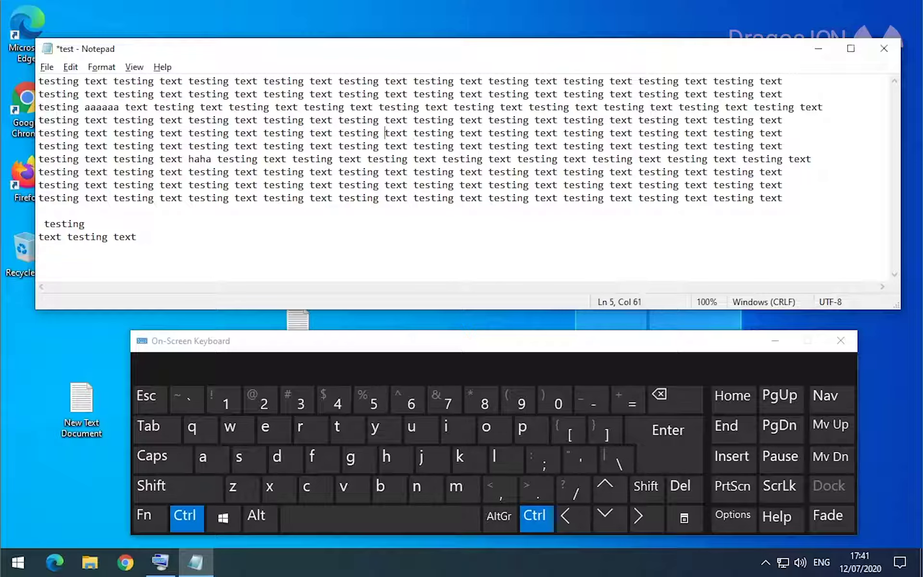
pyautogui.hotkey('ctrl', 'Left')
pyautogui.hotkey('ctrl', 'Left')
pyautogui.hotkey('ctrl', 'Left')
pyautogui.hotkey('ctrl', 'Left')
pyautogui.hotkey('ctrl', 'Left')
pyautogui.hotkey('ctrl', 'Left')
pyautogui.hotkey('ctrl', 'Left')
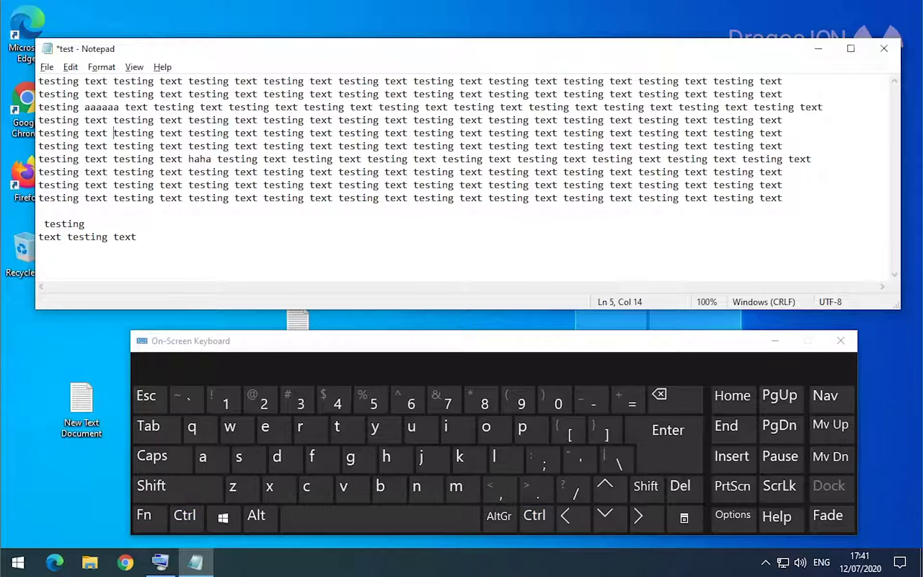
# Move the text cursor to the end of the fifth line and repeatedly select and deselect its trailing space
pyautogui.press('End')
pyautogui.hotkey('shift', 'Left')
pyautogui.hotkey('shift', 'Right')
pyautogui.hotkey('shift', 'Left')
pyautogui.hotkey('shift', 'Right')
pyautogui.hotkey('shift', 'Left')
pyautogui.hotkey('shift', 'Right')
pyautogui.hotkey('shift', 'Left')
pyautogui.hotkey('shift', 'Right')
pyautogui.hotkey('shift', 'Left')
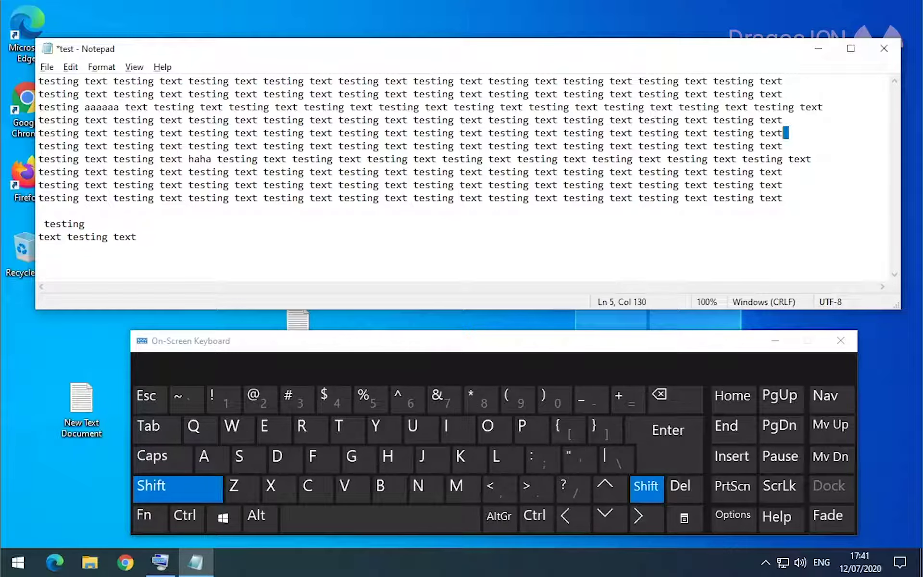
pyautogui.hotkey('shift', 'Right')
pyautogui.hotkey('shift', 'Left')
pyautogui.hotkey('shift', 'Right')
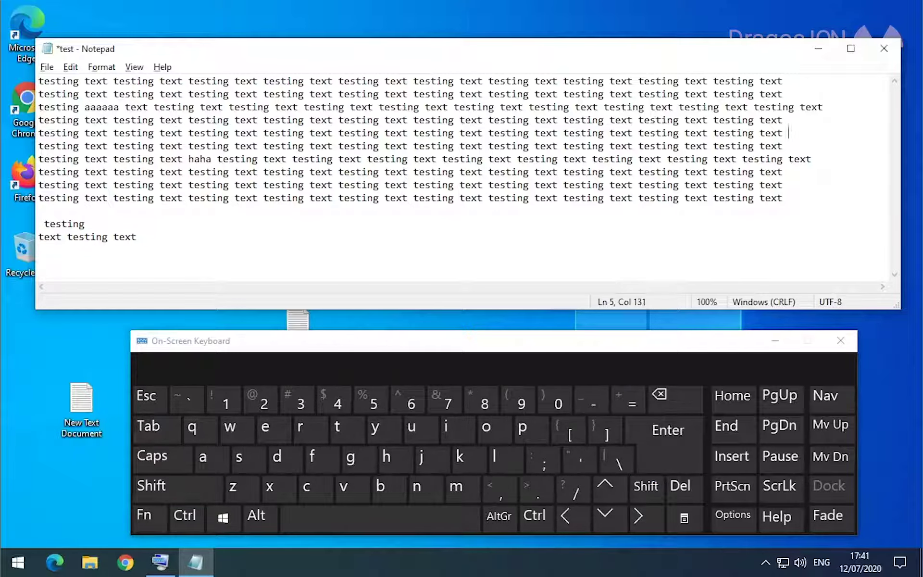
# Practise extending and shrinking the selection over the spaces after the last "text" on the fifth line
pyautogui.hotkey('shift', 'Left')
pyautogui.press('Left')
pyautogui.press('Right')
pyautogui.hotkey('shift', 'Right')
pyautogui.press('Right')
pyautogui.press('Left')
pyautogui.hotkey('shift', 'Right')
pyautogui.hotkey('shift', 'Right')
pyautogui.hotkey('shift', 'Left')
pyautogui.hotkey('shift', 'Right')
pyautogui.hotkey('shift', 'Left')
pyautogui.hotkey('shift', 'Right')
pyautogui.hotkey('shift', 'Left')
pyautogui.hotkey('shift', 'Right')
pyautogui.press('Left')
pyautogui.hotkey('shift', 'Right')
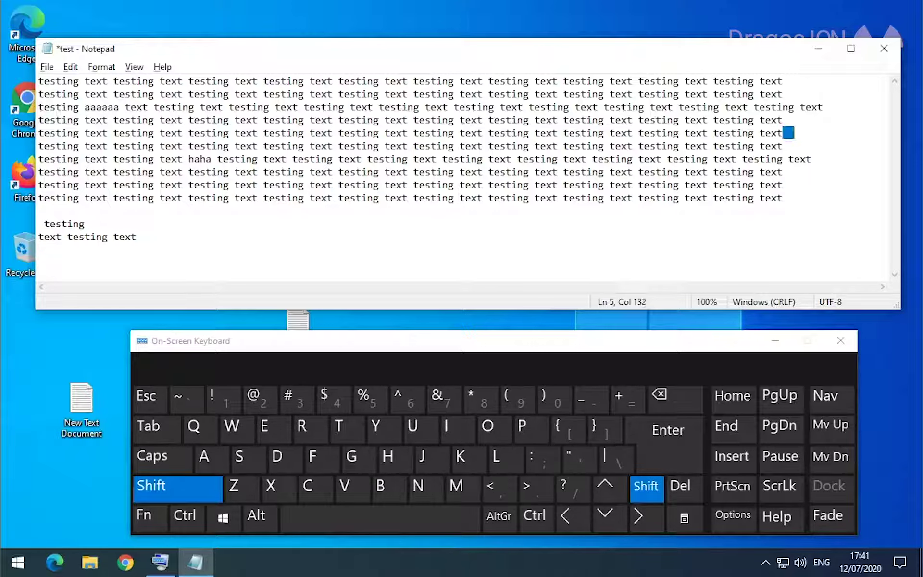
pyautogui.hotkey('shift', 'Left')
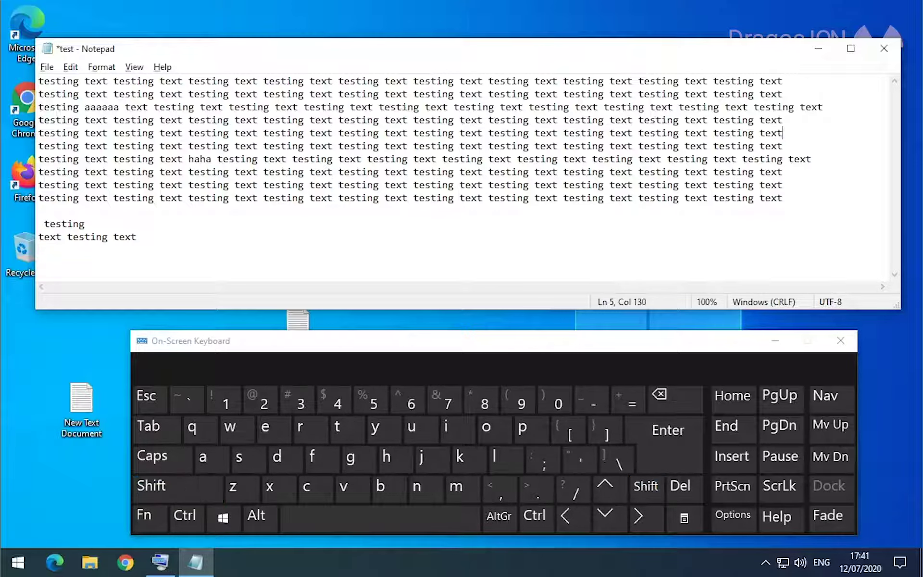
# Place the text cursor after the trailing spaces of the fifth line and save the file
pyautogui.hotkey('shift', 'Right')
pyautogui.press('Left')
pyautogui.press('Right')
pyautogui.press('Right')
pyautogui.hotkey('ctrl', 's')
pyautogui.press('ctrl')
pyautogui.press('ctrl')
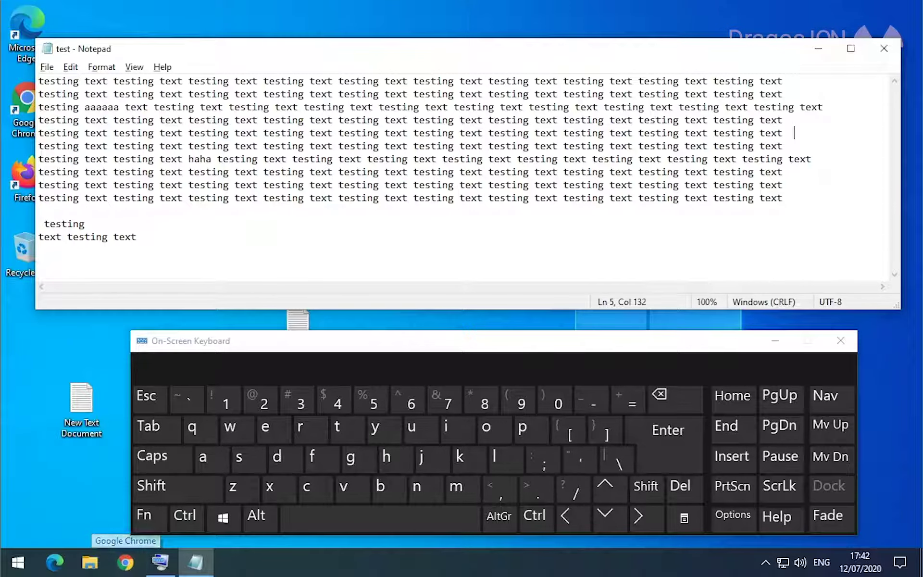
# Move the text cursor to the twelfth line and save the file using the On-Screen Keyboard
pyautogui.hotkey('ctrl', 'End')
pyautogui.press('Up')
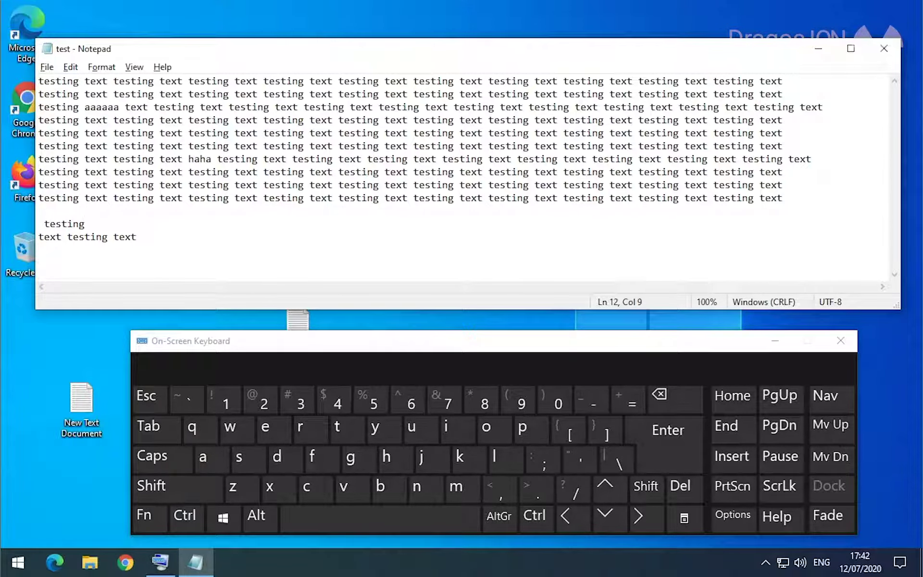
pyautogui.click(187, 515)
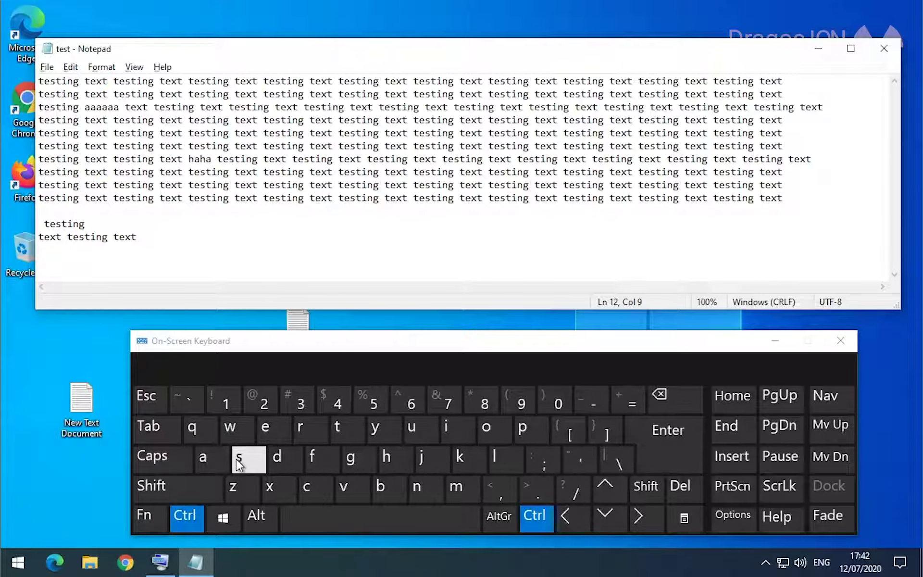
pyautogui.click(238, 460)
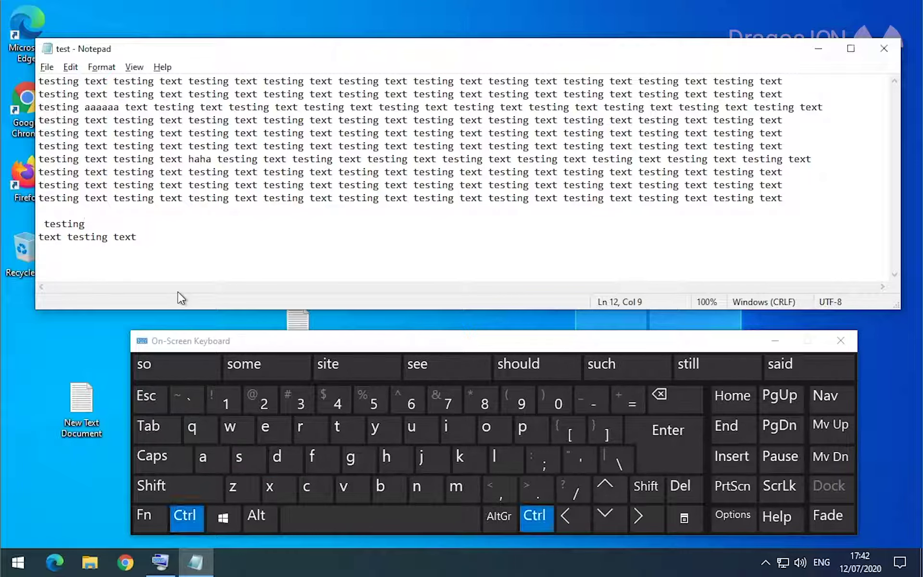
# Enter an "s" on the empty eleventh line and save the file
pyautogui.press('Up')
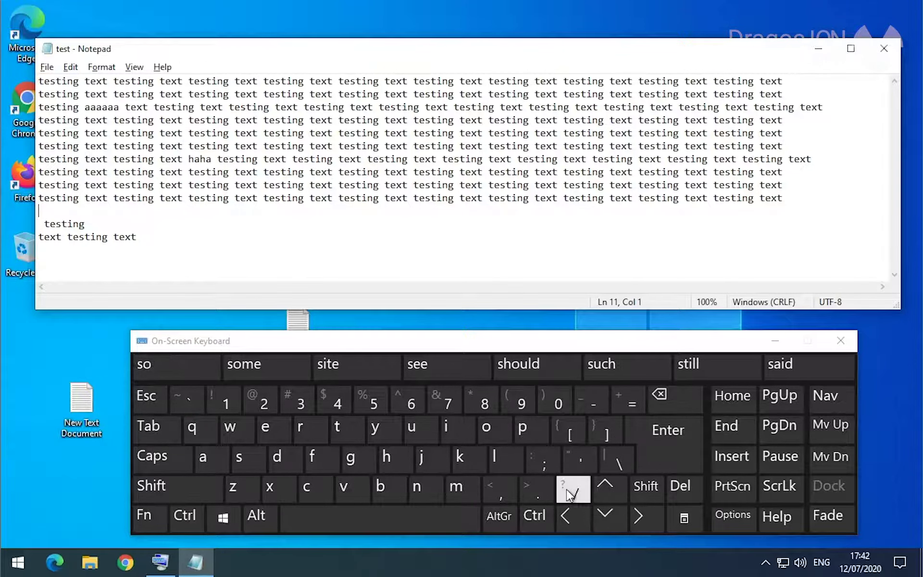
pyautogui.click(535, 516)
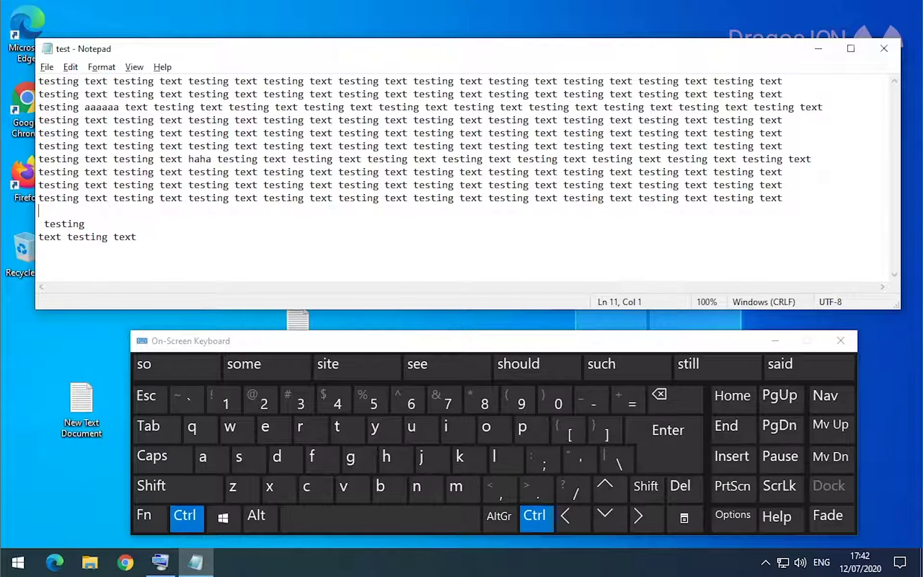
pyautogui.press('ctrl')
pyautogui.press('ctrl')
pyautogui.write('s')
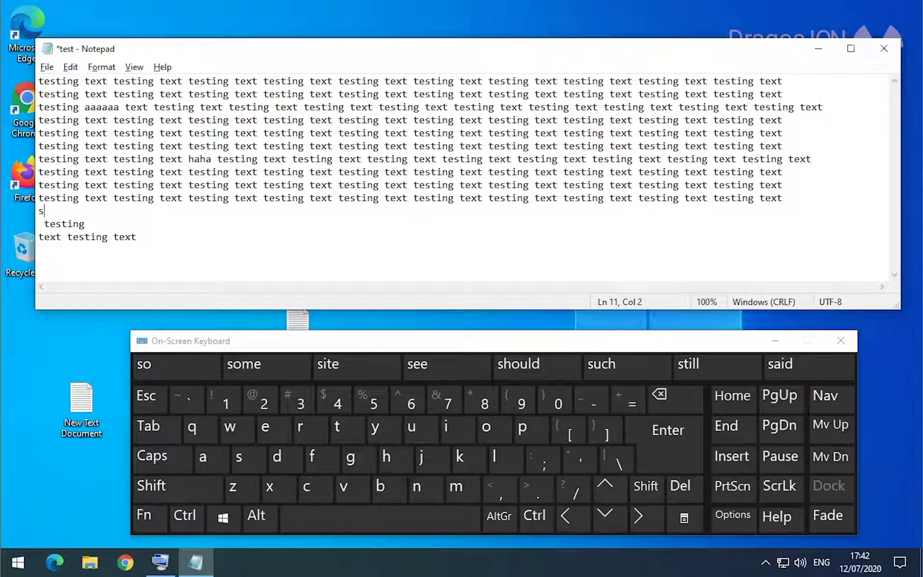
pyautogui.press('ctrl')
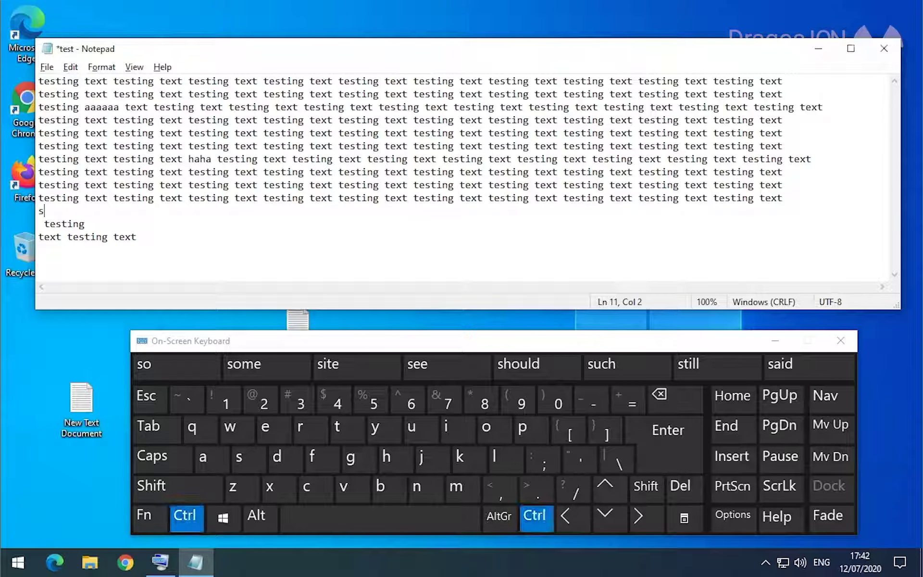
pyautogui.hotkey('ctrl', 's')
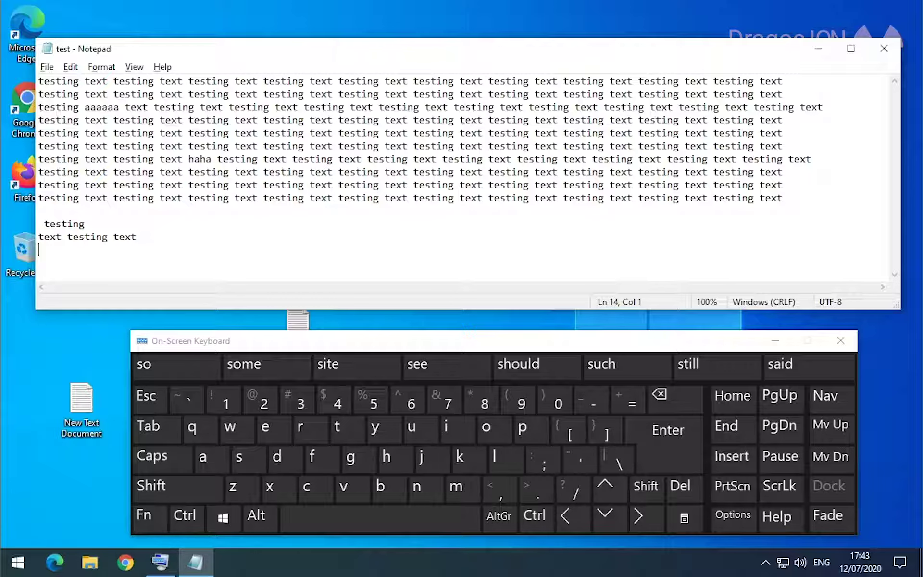
# Move the text cursor from the end of the document up to the seventh line
pyautogui.press('Up')
pyautogui.press('Up')
pyautogui.press('ctrl')
pyautogui.press('Up')
pyautogui.press('Up')
pyautogui.press('Up')
pyautogui.press('Up')
pyautogui.press('Up')
pyautogui.press('shift')
# Place the text cursor at the end of the seventh line and move it back by characters and by words
pyautogui.press('End')
pyautogui.press('Left')
pyautogui.press('Left')
pyautogui.hotkey('ctrl', 'Left')
pyautogui.hotkey('ctrl', 'Left')
pyautogui.hotkey('ctrl', 'Left')
pyautogui.hotkey('ctrl', 'Left')
pyautogui.hotkey('ctrl', 'Left')
pyautogui.hotkey('ctrl', 'Left')
pyautogui.hotkey('ctrl', 'Left')
pyautogui.hotkey('ctrl', 'Left')
pyautogui.hotkey('ctrl', 'Left')
pyautogui.hotkey('ctrl', 'Left')
pyautogui.hotkey('ctrl', 'Left')
pyautogui.hotkey('ctrl', 'Left')
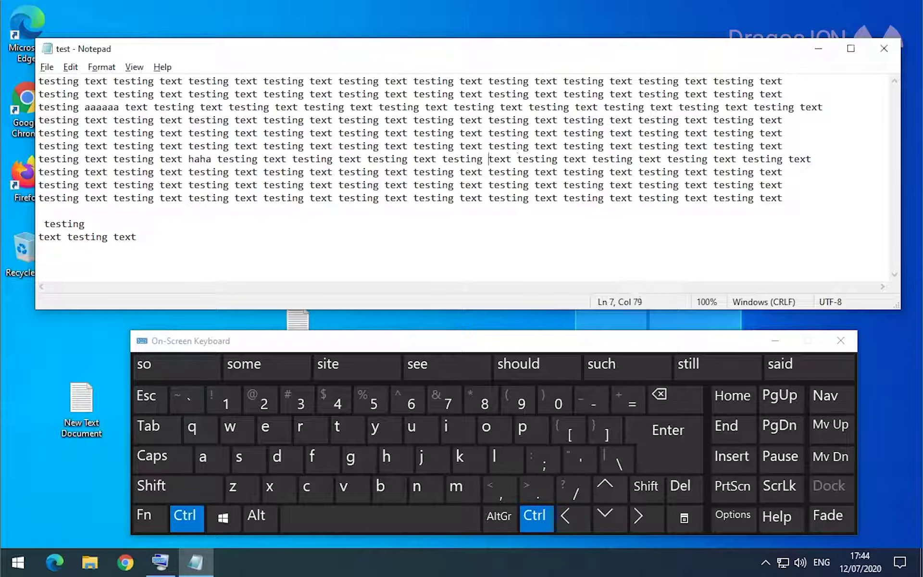
pyautogui.hotkey('ctrl', 'Left')
pyautogui.hotkey('ctrl', 'Left')
pyautogui.hotkey('ctrl', 'Left')
pyautogui.hotkey('ctrl', 'Left')
pyautogui.hotkey('ctrl', 'Left')
pyautogui.hotkey('ctrl', 'Left')
pyautogui.hotkey('ctrl', 'Left')
pyautogui.hotkey('ctrl', 'Left')
pyautogui.hotkey('ctrl', 'Left')
# Return to the end of the seventh line, then select and deselect its trailing space
pyautogui.press('End')
pyautogui.hotkey('shift', 'Left')
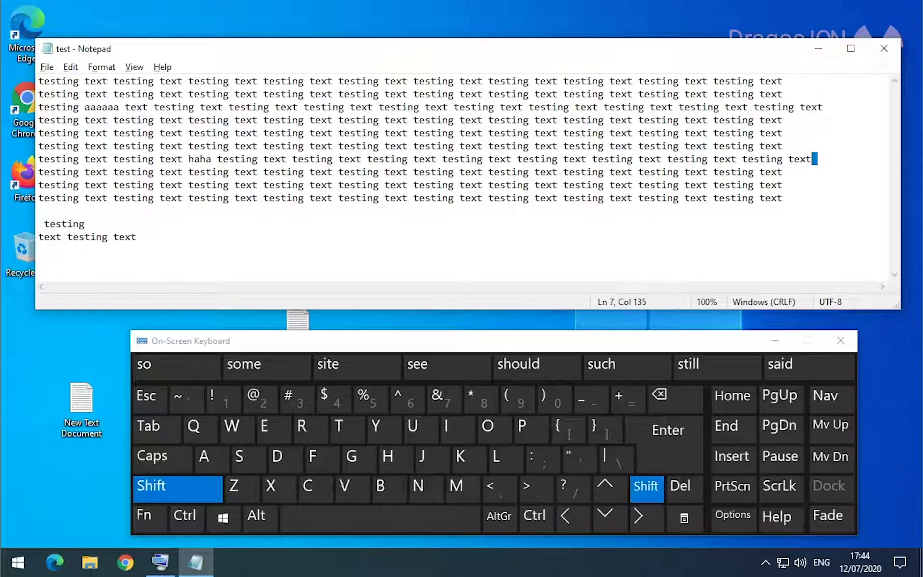
pyautogui.hotkey('shift', 'Right')
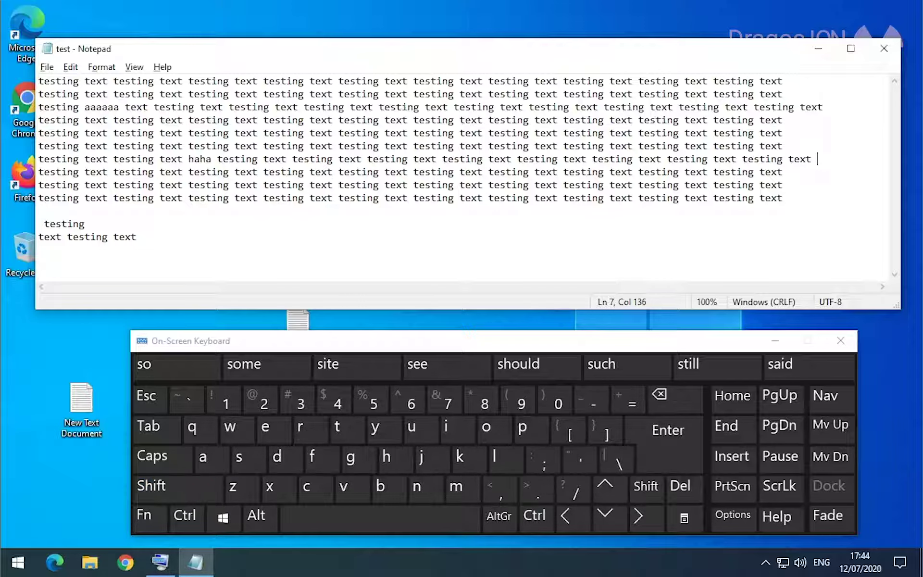
# Jump the text cursor repeatedly between the start and the end of the seventh line, finishing at the end
pyautogui.press('Home')
pyautogui.press('End')
pyautogui.press('Home')
pyautogui.press('End')
pyautogui.press('Home')
pyautogui.press('End')
pyautogui.press('Home')
pyautogui.press('End')
pyautogui.press('Home')
pyautogui.press('End')
pyautogui.press('Home')
pyautogui.press('End')
# Select the seventh line's text backward from its end to the "text" after "haha testing", then deselect it
pyautogui.press('Left')
pyautogui.press('shift')
pyautogui.press('shift')
pyautogui.hotkey('shift', 'Left')
pyautogui.hotkey('shift', 'Left')
pyautogui.hotkey('shift', 'Left')
pyautogui.hotkey('shift', 'Left')
pyautogui.hotkey('shift', 'Left')
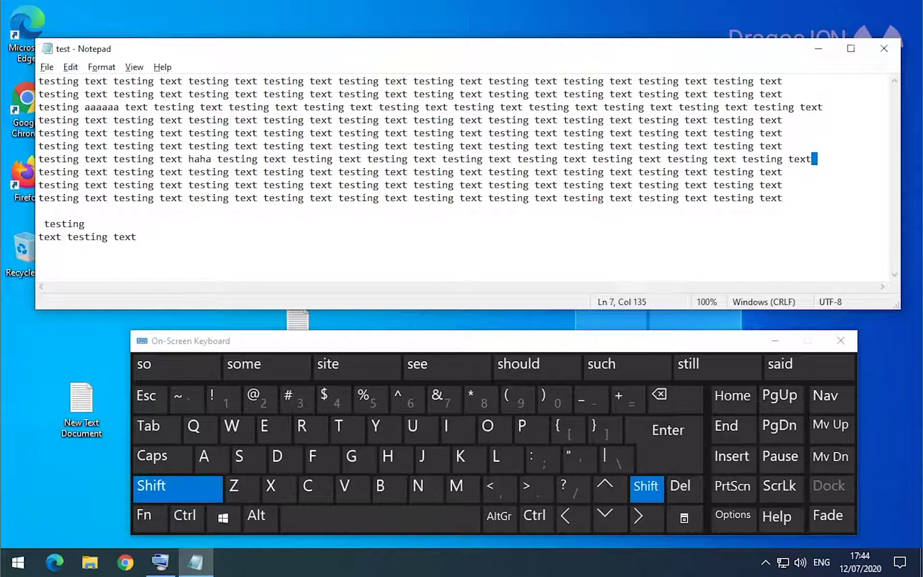
pyautogui.hotkey('shift', 'Left')
pyautogui.hotkey('shift', 'Left')
pyautogui.hotkey('shift', 'Left')
pyautogui.hotkey('shift', 'Left')
pyautogui.hotkey('shift', 'Left')
pyautogui.hotkey('shift', 'Left')
pyautogui.hotkey('shift', 'Left')
pyautogui.hotkey('shift', 'Left')
pyautogui.hotkey('shift', 'Left')
pyautogui.hotkey('shift', 'Left')
pyautogui.hotkey('shift', 'Left')
pyautogui.hotkey('shift', 'Left')
pyautogui.hotkey('shift', 'Left')
pyautogui.hotkey('shift', 'Left')
pyautogui.hotkey('shift', 'Left')
pyautogui.hotkey('shift', 'Left')
pyautogui.hotkey('shift', 'Left')
pyautogui.hotkey('shift', 'Left')
pyautogui.hotkey('shift', 'Left')
pyautogui.hotkey('shift', 'Left')
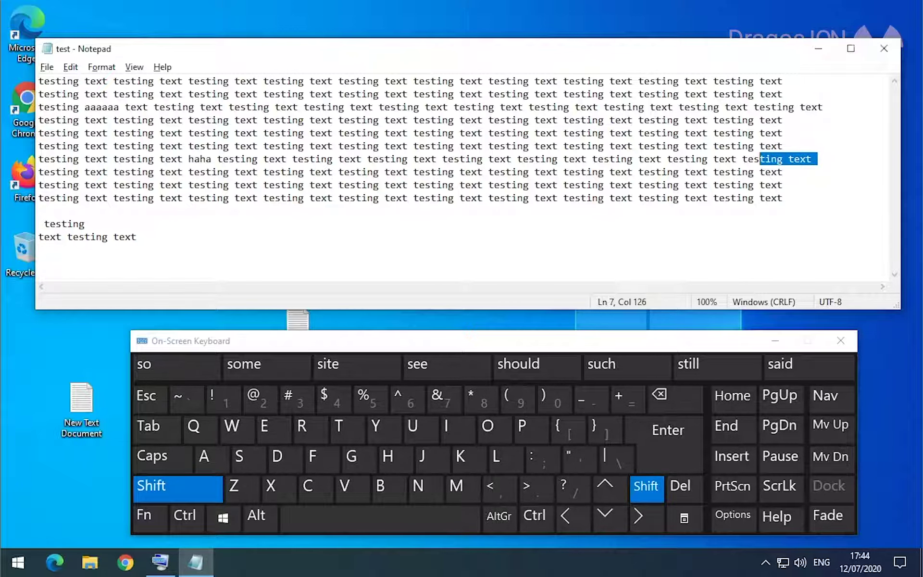
pyautogui.hotkey('shift', 'Left')
pyautogui.hotkey('shift', 'Left')
pyautogui.hotkey('shift', 'Left')
pyautogui.hotkey('shift', 'Left')
pyautogui.hotkey('shift', 'Left')
pyautogui.hotkey('shift', 'Left')
pyautogui.hotkey('shift', 'Left')
pyautogui.hotkey('shift', 'Left')
pyautogui.hotkey('shift', 'Left')
pyautogui.hotkey('shift', 'Left')
pyautogui.hotkey('shift', 'Left')
pyautogui.hotkey('shift', 'Left')
pyautogui.hotkey('shift', 'Left')
pyautogui.hotkey('shift', 'Left')
pyautogui.hotkey('shift', 'Left')
pyautogui.hotkey('shift', 'Left')
pyautogui.hotkey('shift', 'Left')
pyautogui.hotkey('shift', 'Left')
pyautogui.hotkey('shift', 'Left')
pyautogui.hotkey('shift', 'Left')
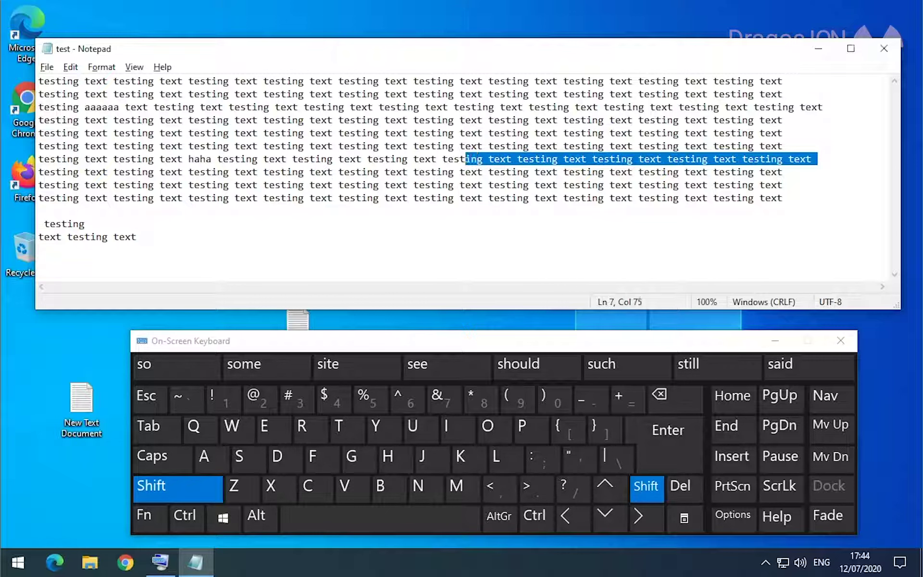
pyautogui.hotkey('shift', 'Left')
pyautogui.hotkey('shift', 'Left')
pyautogui.hotkey('shift', 'Left')
pyautogui.hotkey('shift', 'Left')
pyautogui.hotkey('shift', 'Left')
pyautogui.hotkey('shift', 'Left')
pyautogui.hotkey('shift', 'Left')
pyautogui.hotkey('shift', 'Left')
pyautogui.hotkey('shift', 'Left')
pyautogui.hotkey('shift', 'Left')
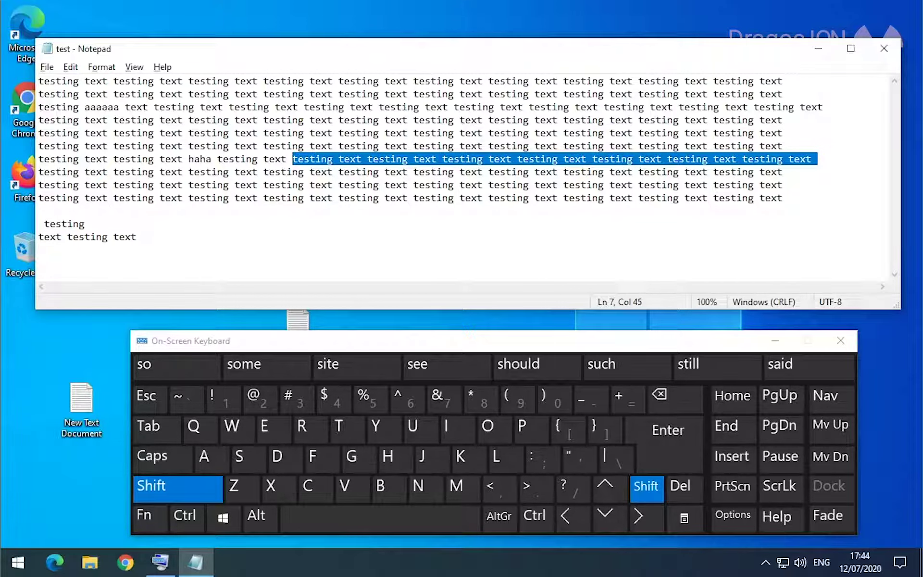
pyautogui.hotkey('shift', 'Left')
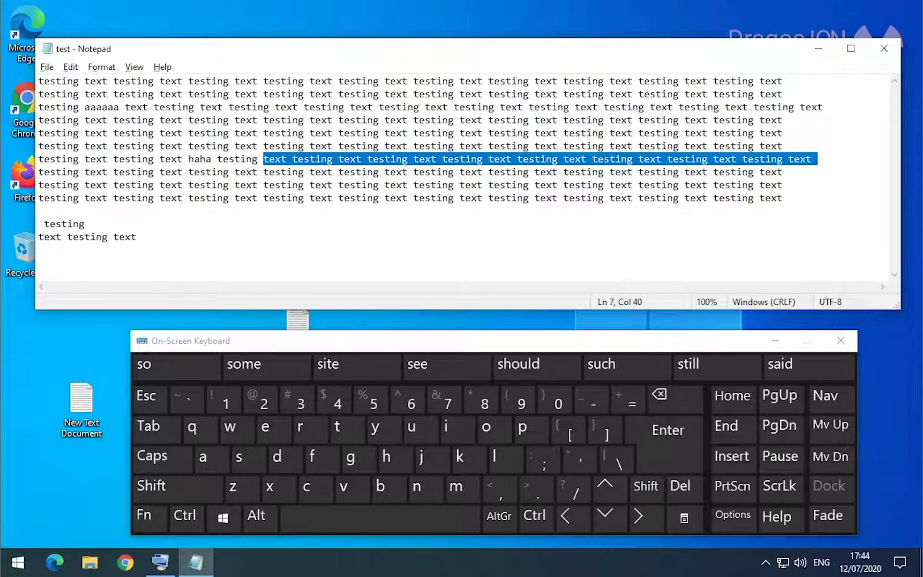
pyautogui.press('Right')
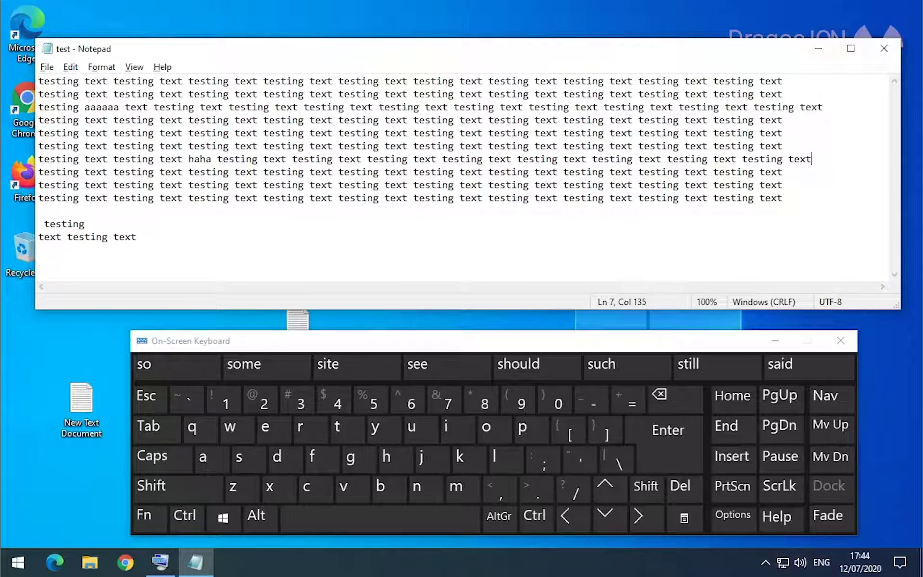
# Move the text cursor back by characters and words to just after the third-last "testing" on the seventh line
pyautogui.press('Left')
pyautogui.press('Left')
pyautogui.press('Left')
pyautogui.press('Left')
pyautogui.press('Left')
pyautogui.press('Left')
pyautogui.press('Left')
pyautogui.hotkey('ctrl', 'Left')
pyautogui.hotkey('ctrl', 'Left')
pyautogui.hotkey('ctrl', 'Left')
# Select word by word from the third-last "testing" back to the "text" before "haha" on the seventh line and delete the selection
pyautogui.press('ctrl')
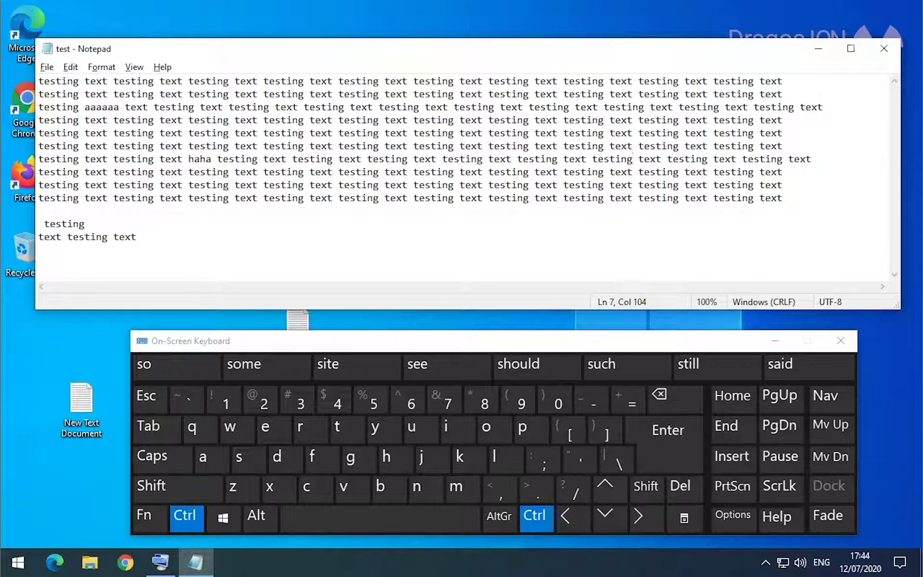
pyautogui.press('shift')
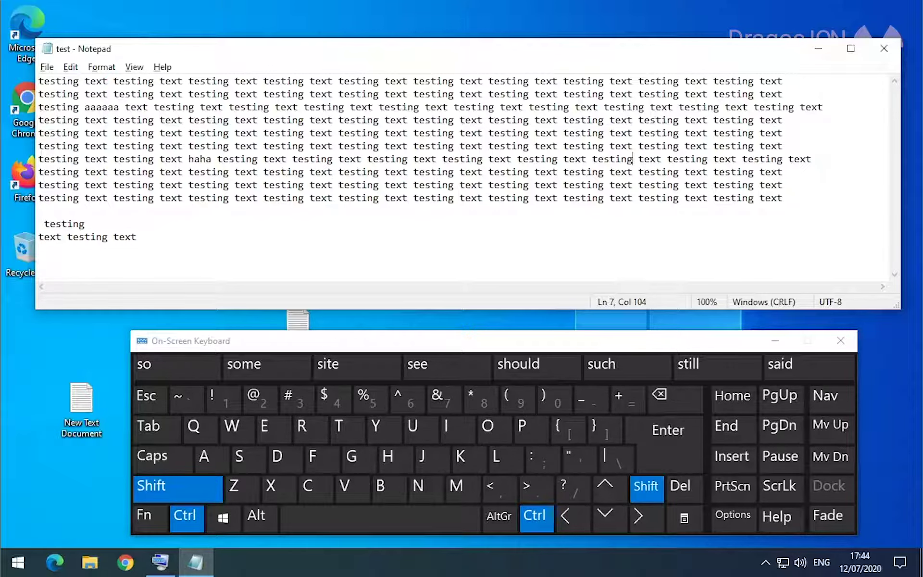
pyautogui.hotkey('ctrl', 'shift', 'Left')
pyautogui.hotkey('ctrl', 'shift', 'Left')
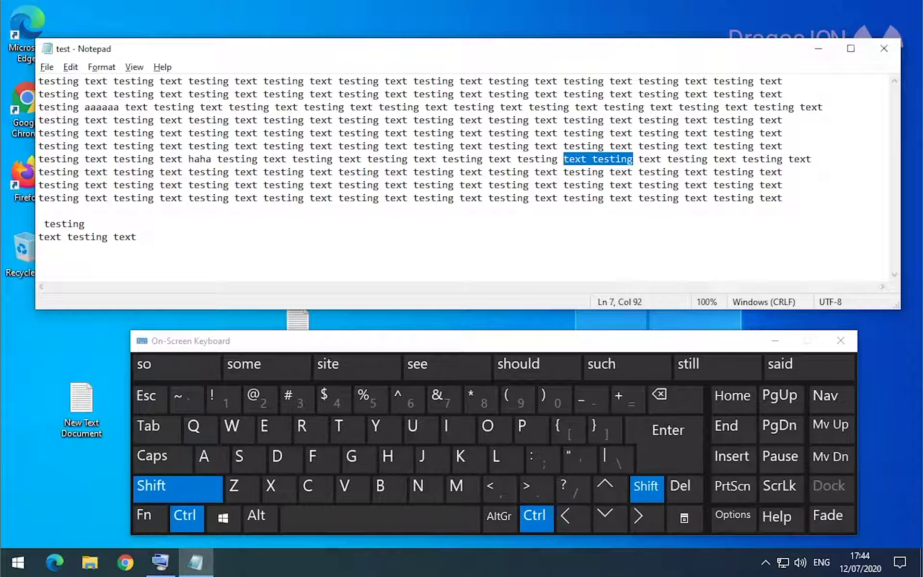
pyautogui.hotkey('ctrl', 'shift', 'Left')
pyautogui.hotkey('ctrl', 'shift', 'Left')
pyautogui.hotkey('ctrl', 'shift', 'Left')
pyautogui.hotkey('ctrl', 'shift', 'Left')
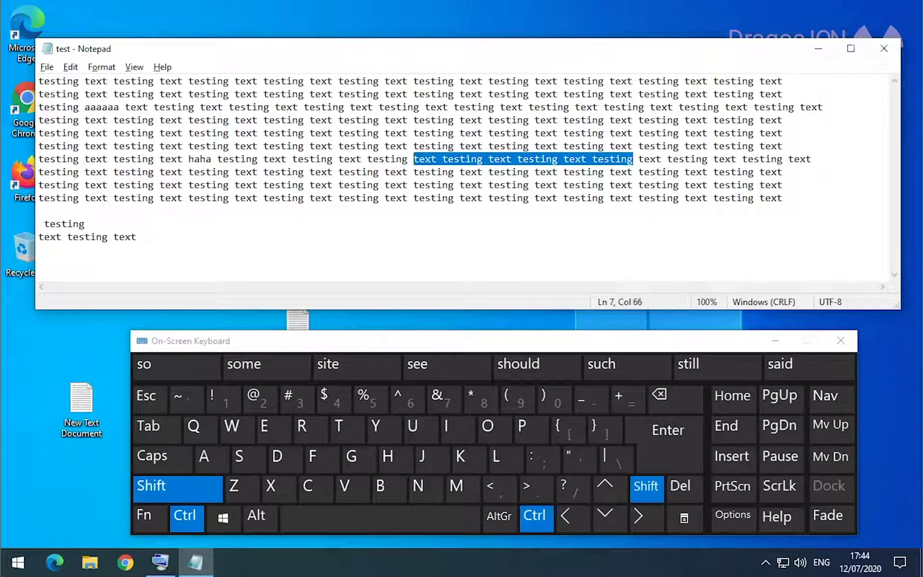
pyautogui.hotkey('ctrl', 'shift', 'Left')
pyautogui.hotkey('ctrl', 'shift', 'Left')
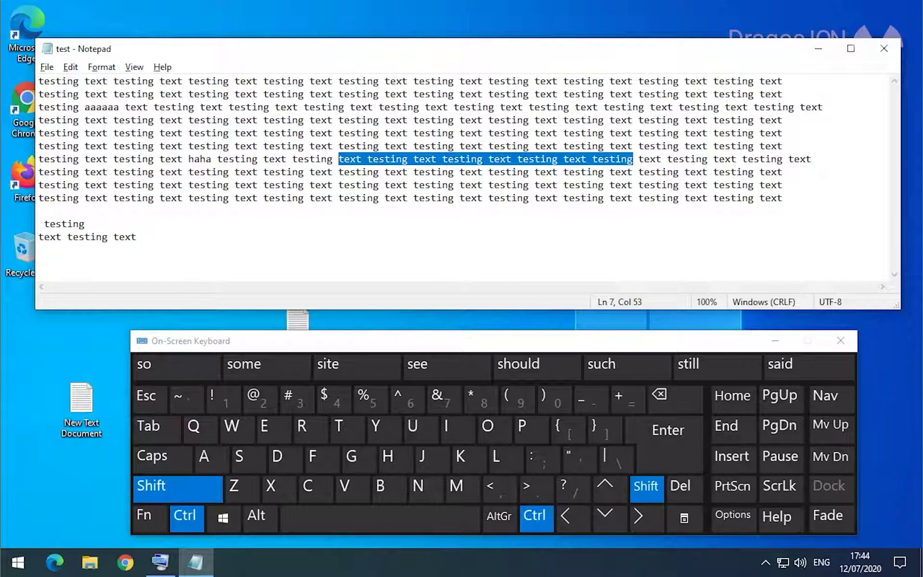
pyautogui.hotkey('ctrl', 'shift', 'Left')
pyautogui.hotkey('ctrl', 'shift', 'Left')
pyautogui.hotkey('ctrl', 'shift', 'Left')
pyautogui.hotkey('ctrl', 'shift', 'Left')
pyautogui.hotkey('ctrl', 'shift', 'Left')
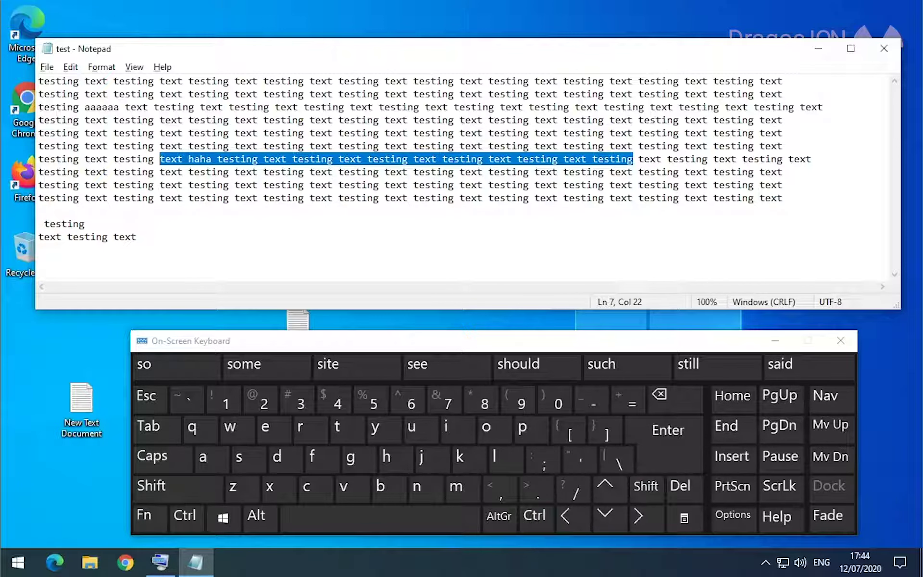
pyautogui.press('Delete')
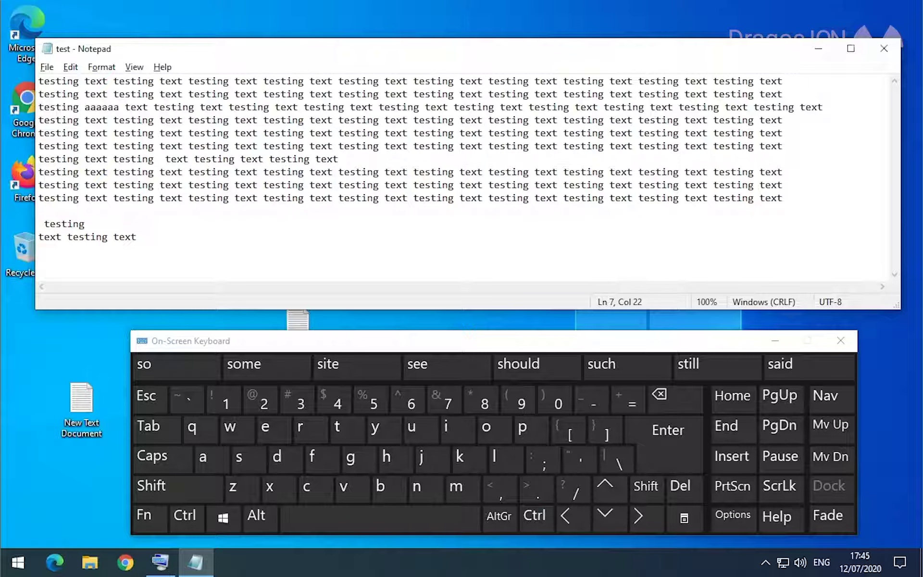
# Undo the deletion on the seventh line and reapply it
pyautogui.hotkey('ctrl', 'z')
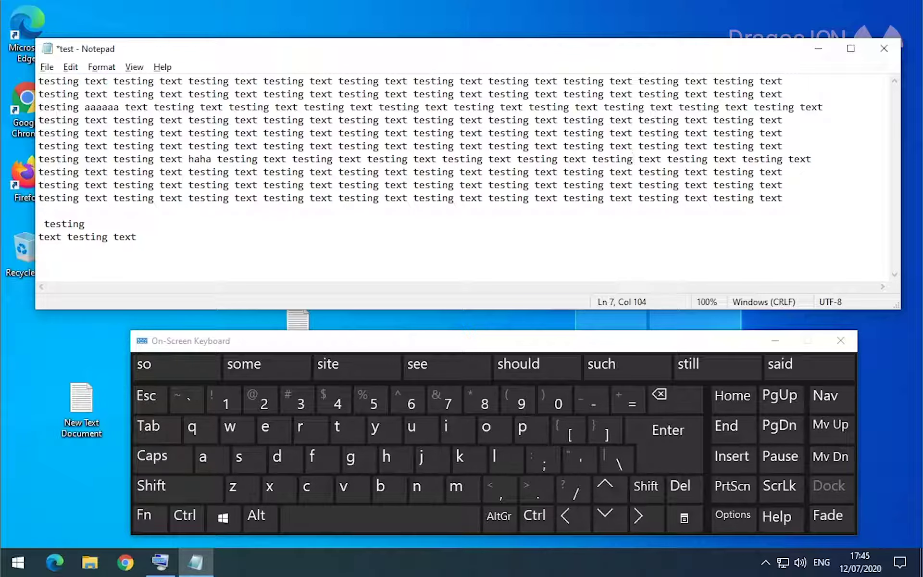
pyautogui.press('ctrl')
pyautogui.hotkey('ctrl', 'shift', 'z')
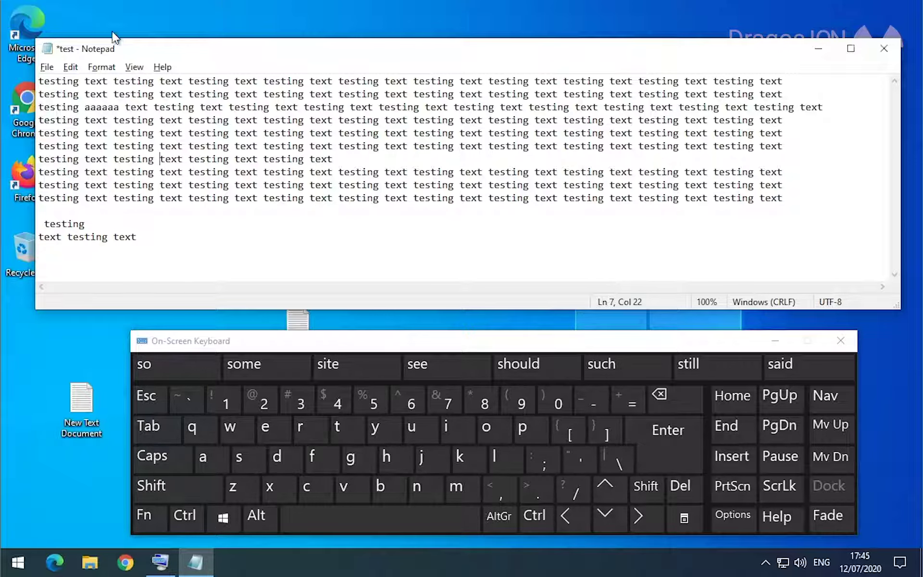
# Check the available edit commands and their shortcuts, then place the text cursor on the empty eleventh line
pyautogui.click(70, 69)
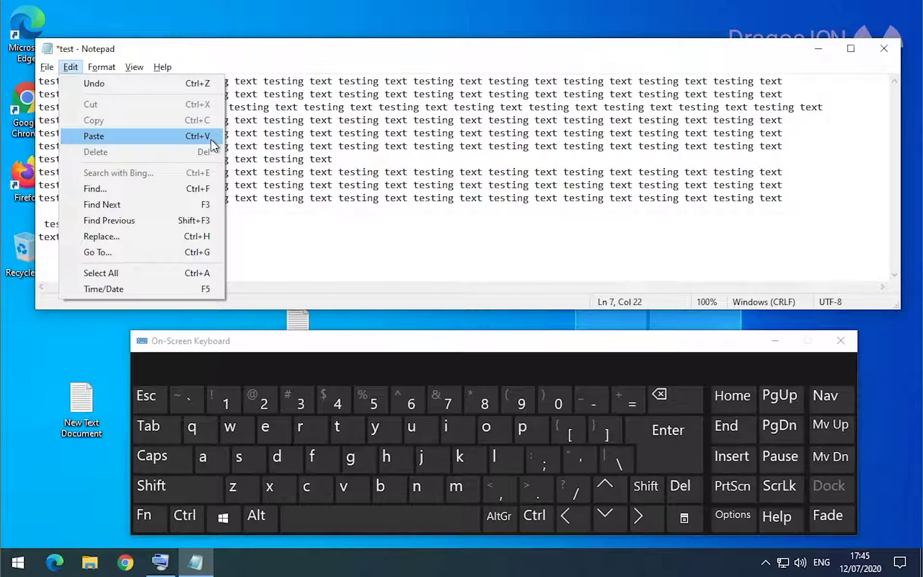
pyautogui.moveTo(41, 68)
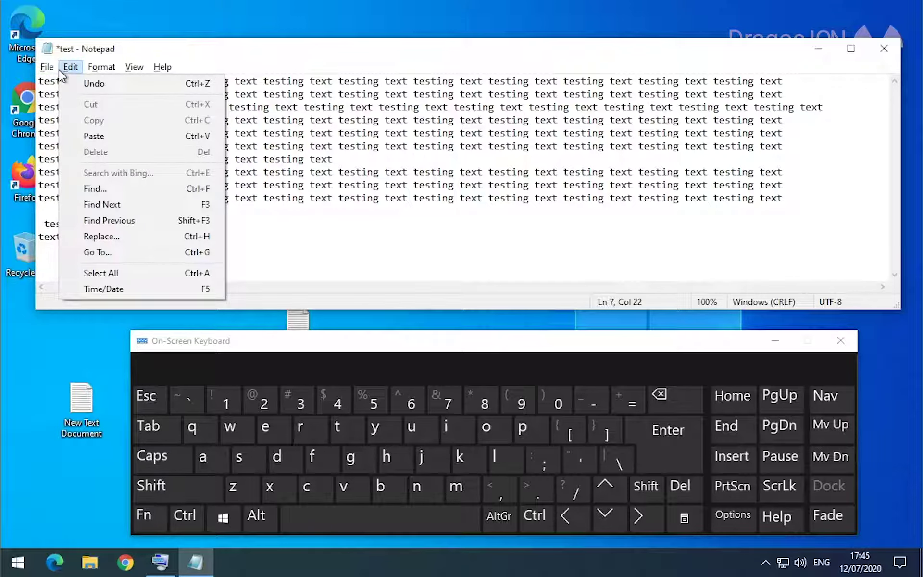
pyautogui.click(243, 212)
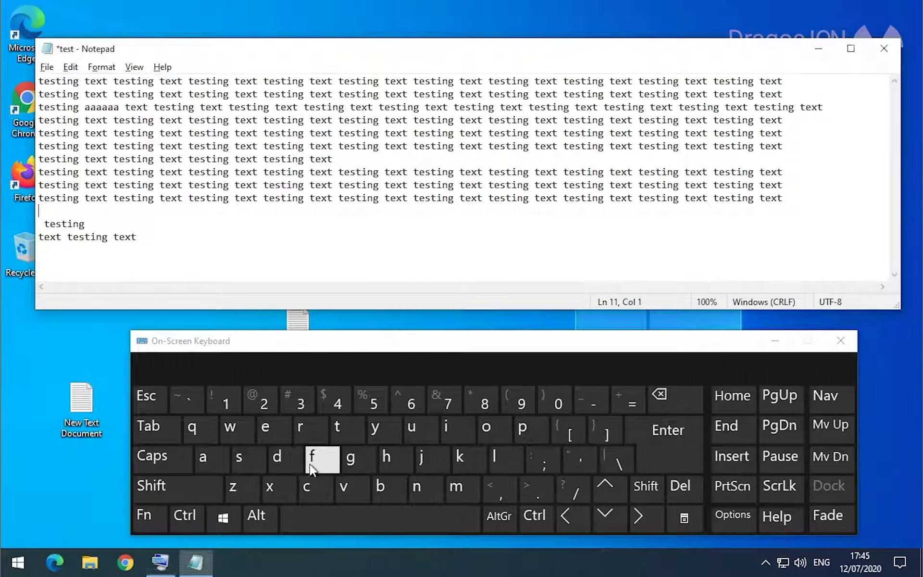
# Undo the large text deletion on the seventh line, then redo it
pyautogui.click(186, 515)
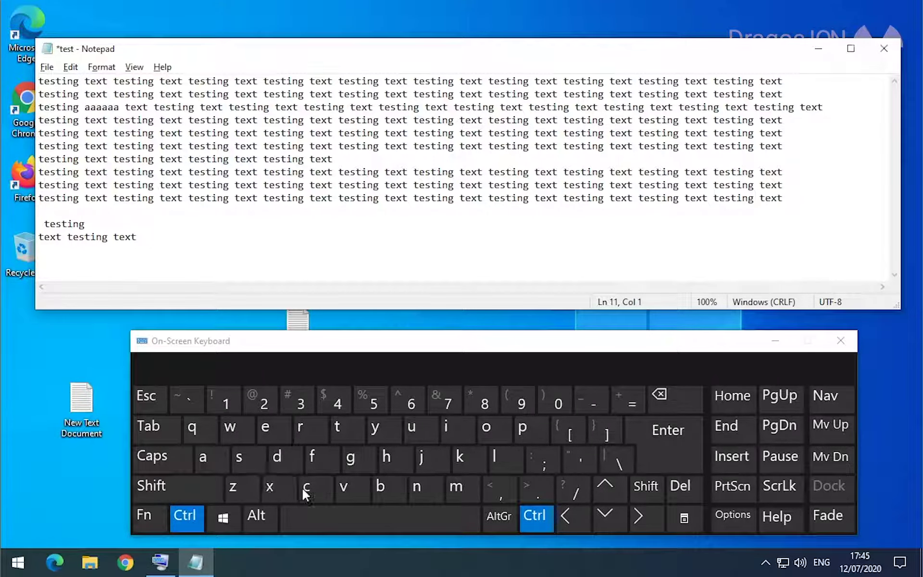
pyautogui.click(233, 488)
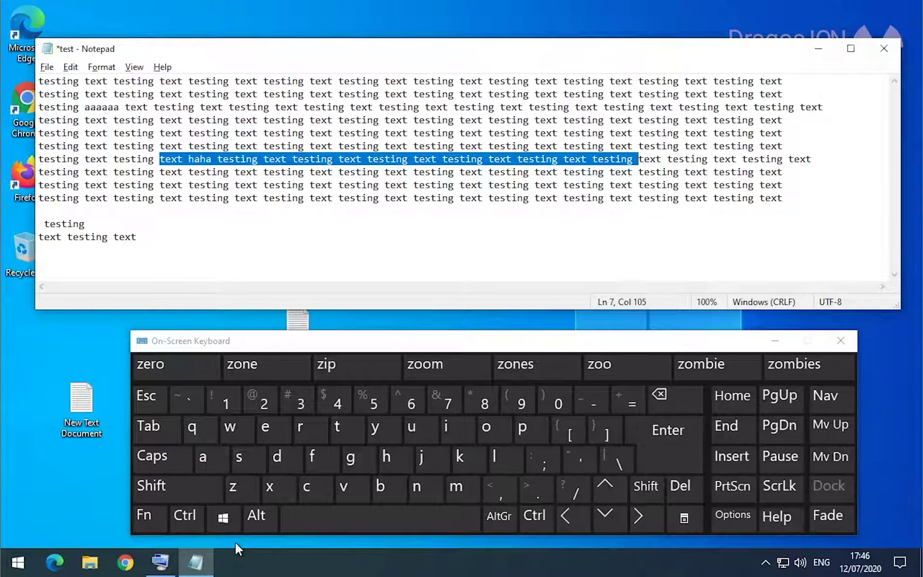
pyautogui.click(197, 524)
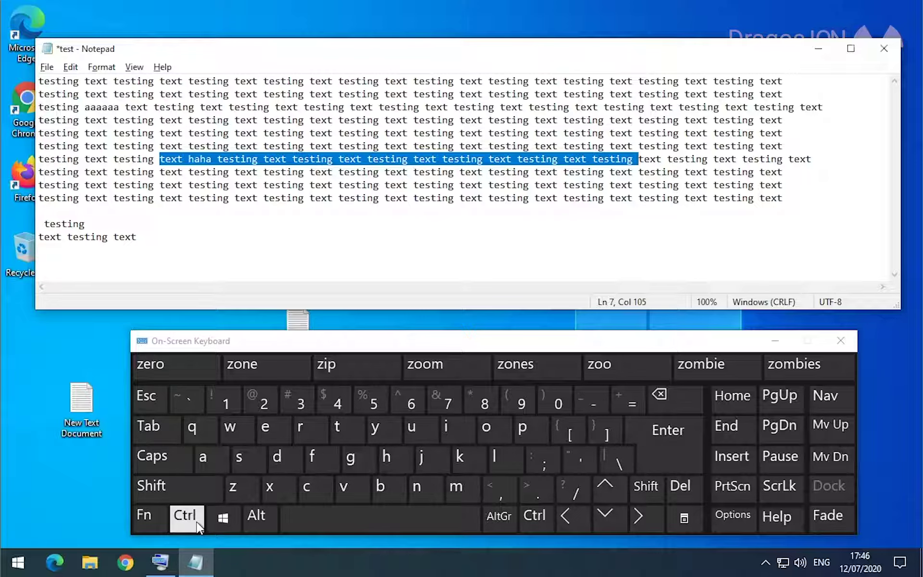
pyautogui.hotkey('ctrl', 'shift')
pyautogui.hotkey('ctrl', 'shift')
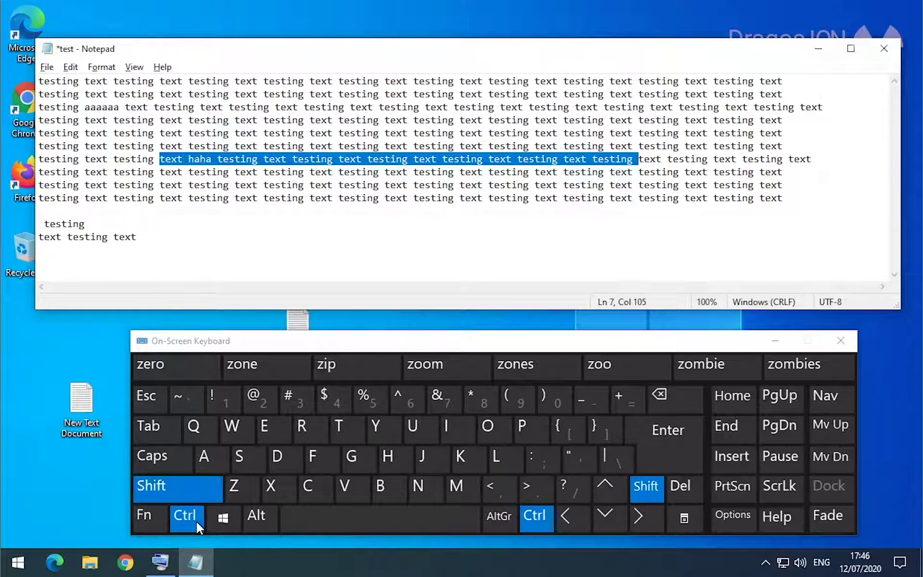
pyautogui.click(233, 491)
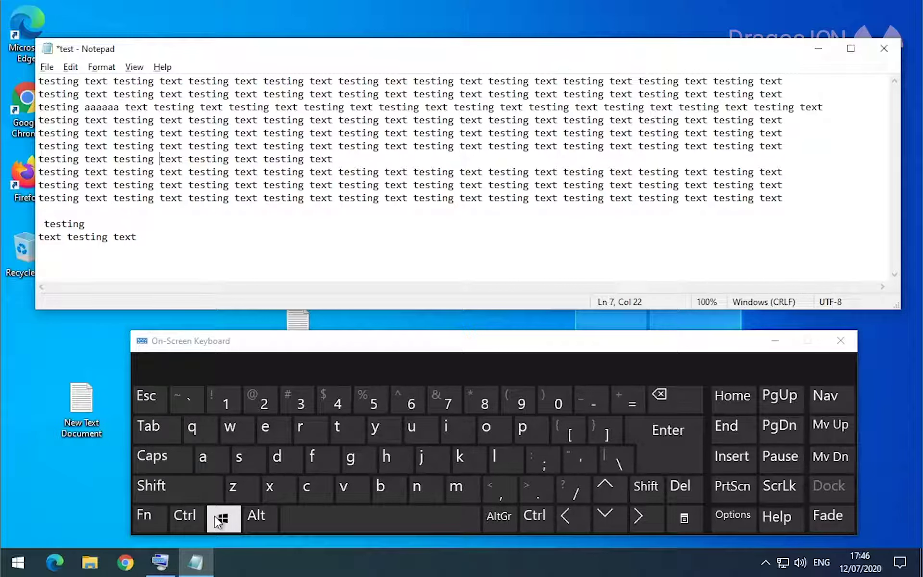
# Alternate several times between undoing and redoing the seventh line's deletion, finishing with an undo
pyautogui.press('ctrl')
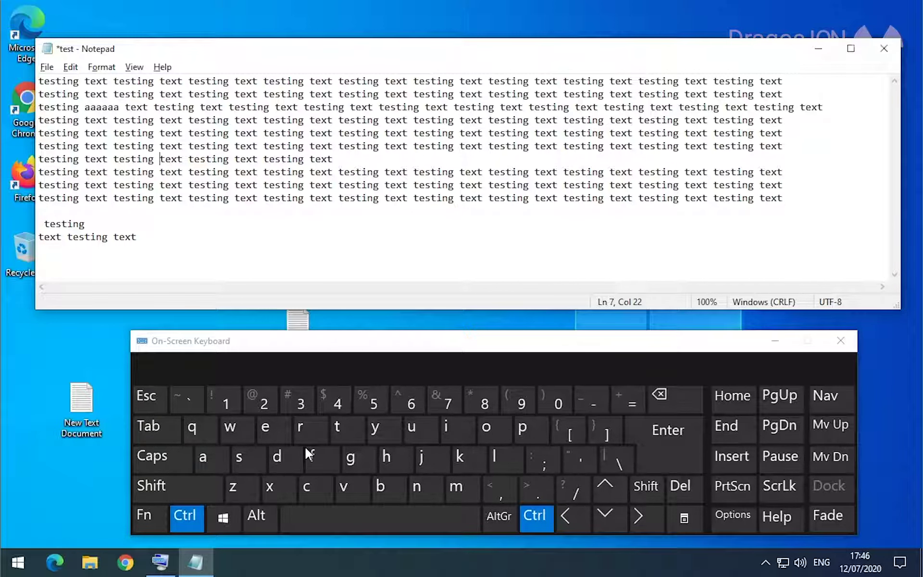
pyautogui.hotkey('ctrl', 'z')
pyautogui.hotkey('ctrl', 'shift', 'z')
pyautogui.hotkey('ctrl', 'z')
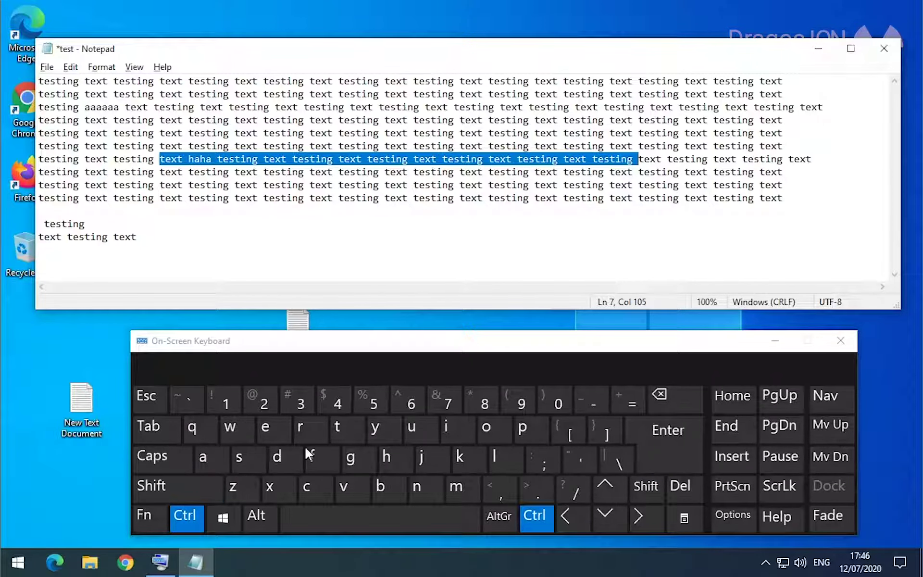
pyautogui.hotkey('ctrl', 'shift', 'z')
pyautogui.hotkey('ctrl', 'shift', 'z')
pyautogui.hotkey('ctrl', 'z')
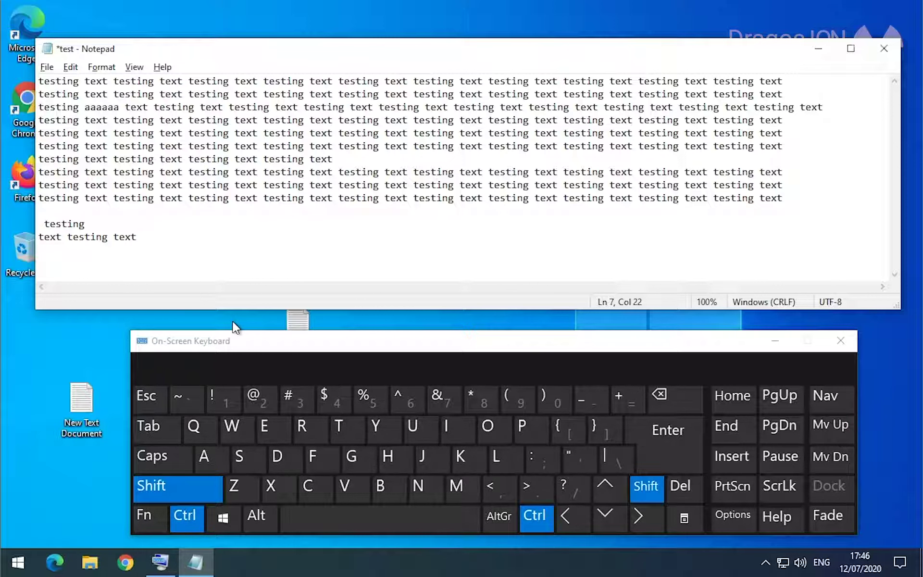
pyautogui.hotkey('ctrl', 'shift', 'z')
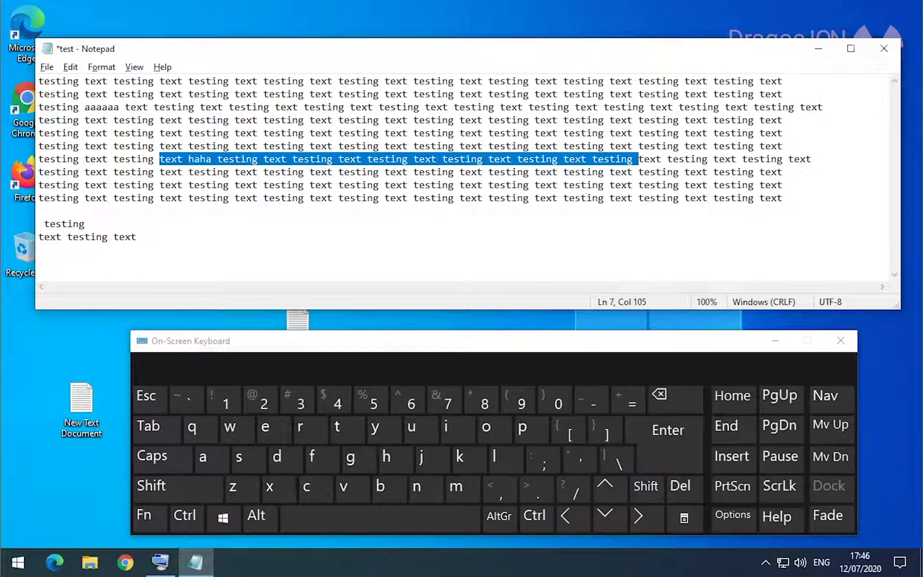
# Place the text cursor at the end of the seventh line and save the file
pyautogui.press('End')
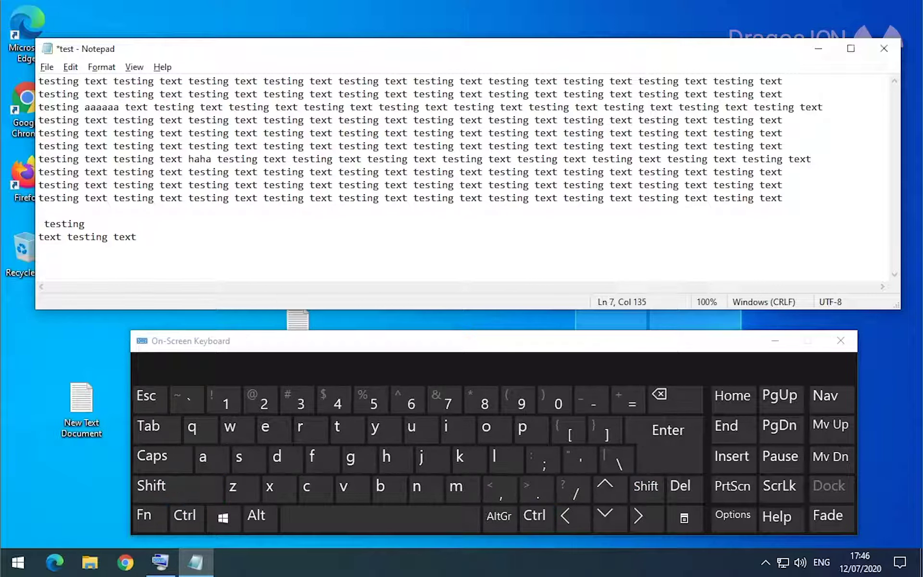
pyautogui.hotkey('ctrl', 's')
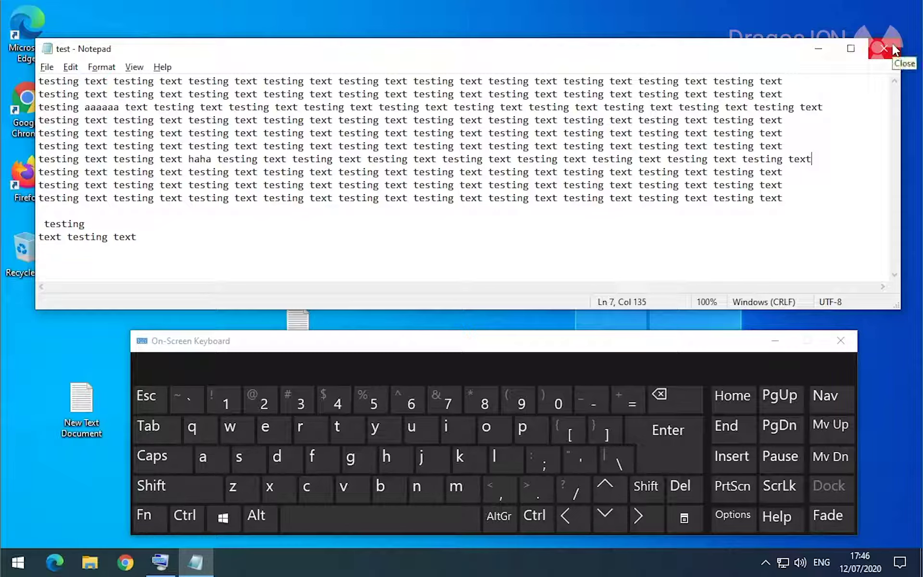
# Append "x" to the end of the seventh line and close the file, saving the change
pyautogui.write('x')
pyautogui.click(884, 48)
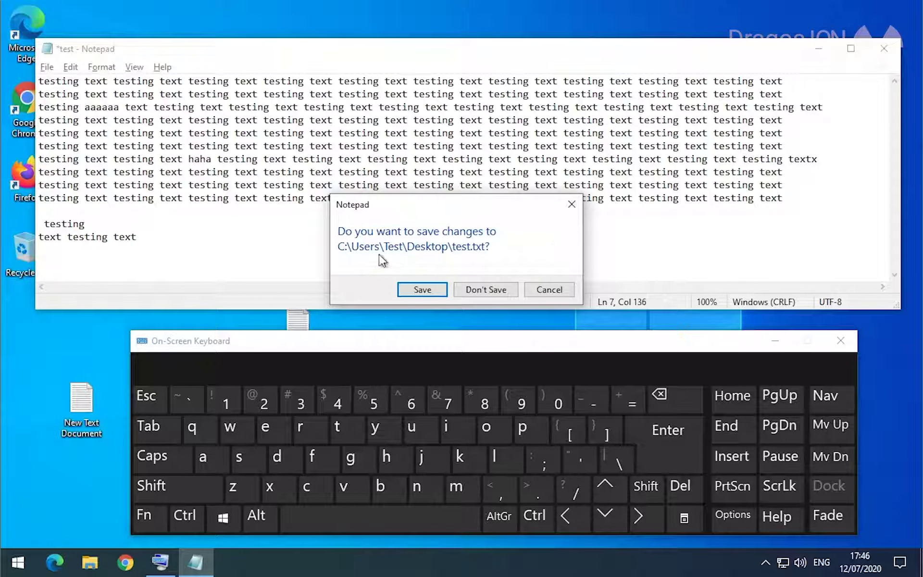
pyautogui.click(421, 290)
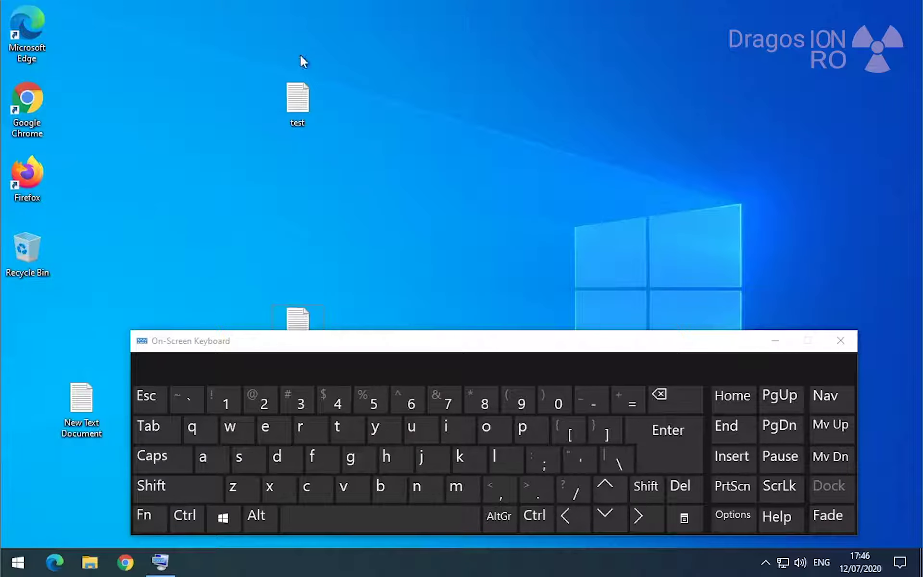
# Reopen the test file from the desktop and move its window up, clear of the On-Screen Keyboard
pyautogui.doubleClick(297, 99)
pyautogui.moveTo(310, 54); pyautogui.dragTo(304, 32)
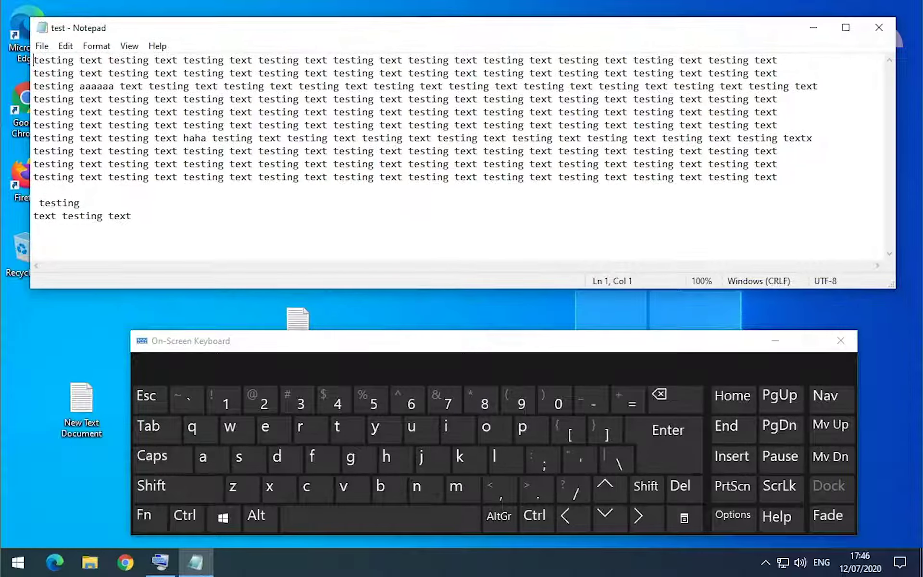
# Enter "ddddd" on the empty eleventh line and select it back to the line's start
pyautogui.click(35, 190)
pyautogui.write('d')
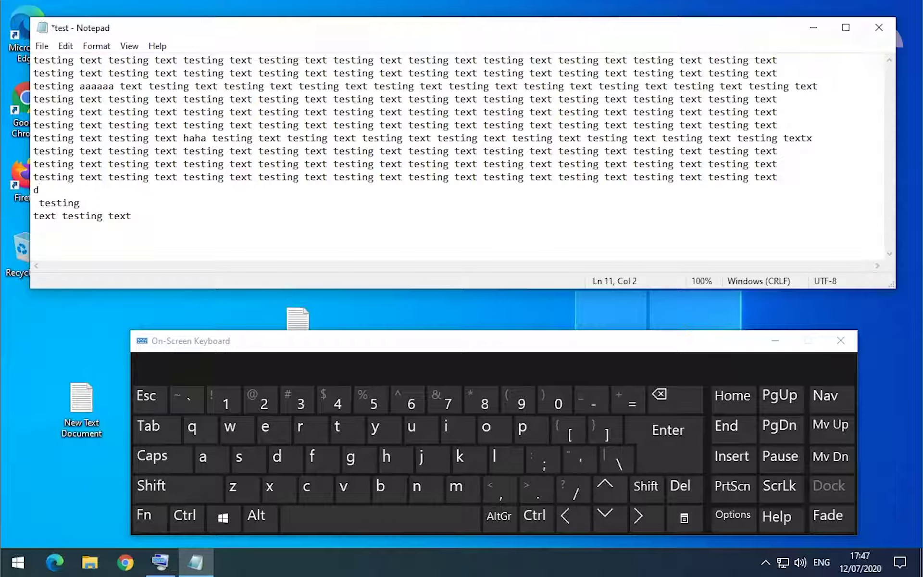
pyautogui.hotkey('shift', 'Left')
pyautogui.press('Right')
pyautogui.write('dddd')
pyautogui.hotkey('shift', 'Home')
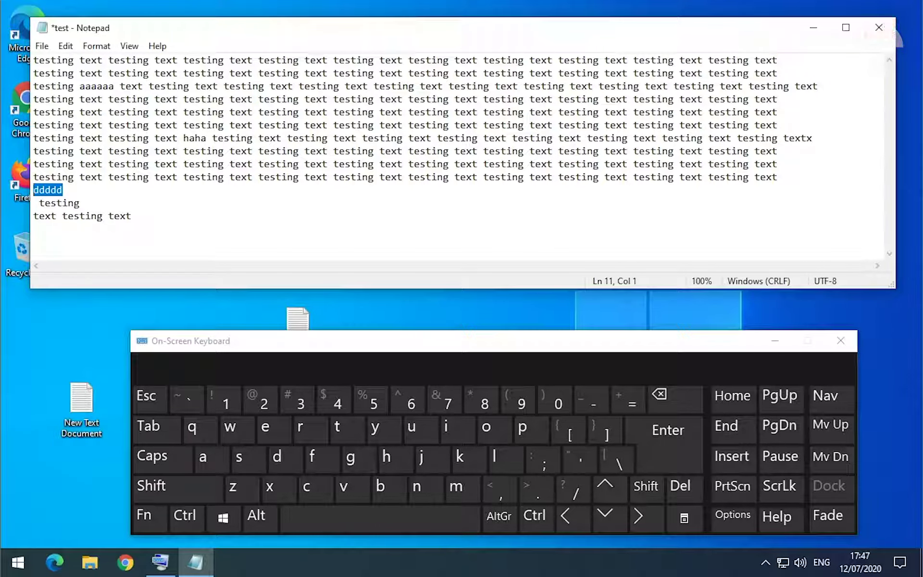
# Close the test file without saving the changes and open it again from the desktop
pyautogui.click(880, 29)
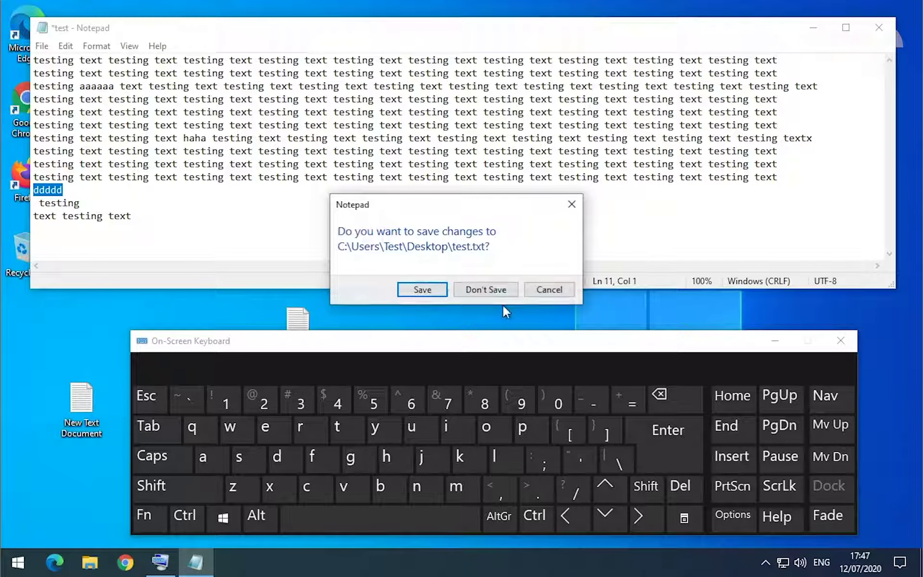
pyautogui.click(489, 289)
pyautogui.doubleClick(280, 97)
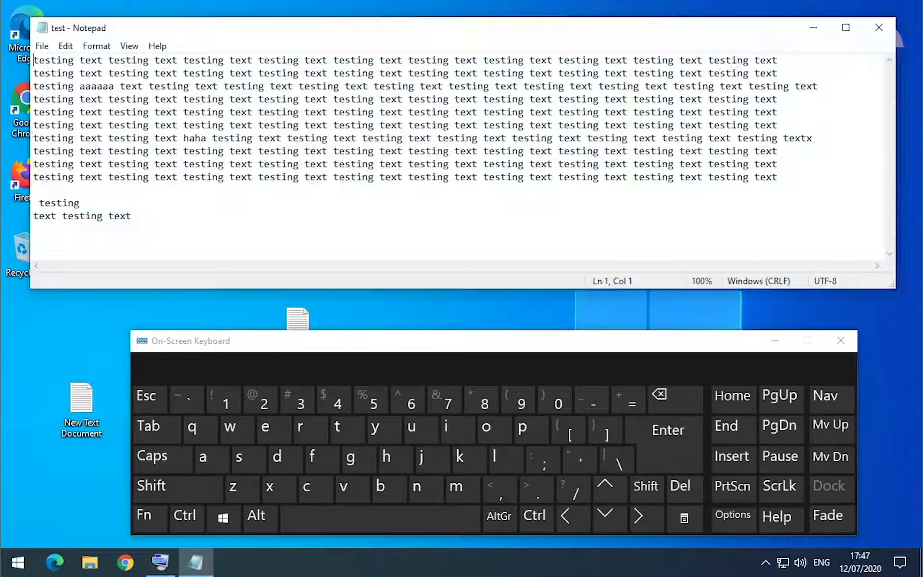
# Place the text cursor at several spots in the text, finishing at the end of the sixth line
pyautogui.click(34, 190)
pyautogui.click(80, 203)
pyautogui.click(34, 190)
pyautogui.click(208, 113)
pyautogui.click(813, 138)
pyautogui.press('Up')
# Select word by word backward from the end of the sixth line to its fourth "text"
pyautogui.press('ctrl')
pyautogui.press('shift')
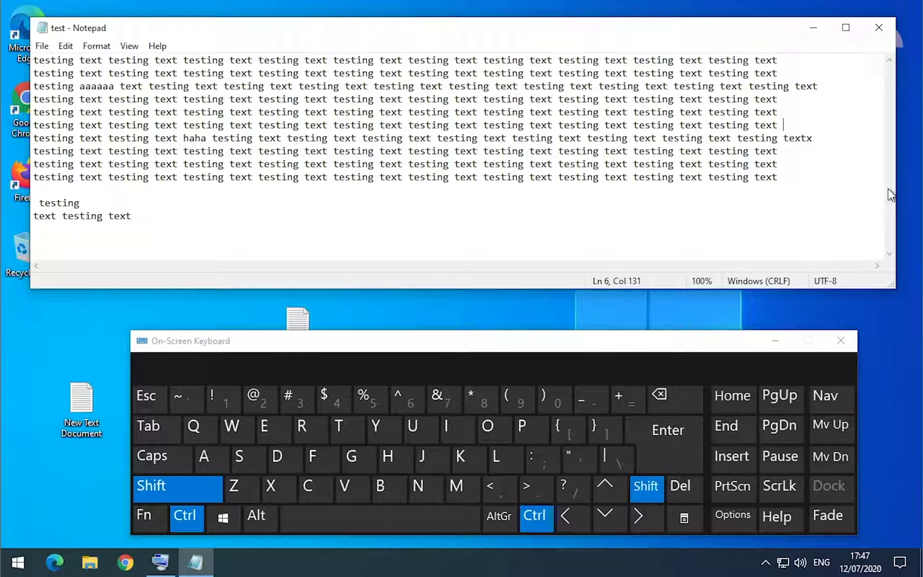
pyautogui.hotkey('ctrl', 'shift', 'Left')
pyautogui.hotkey('ctrl', 'shift', 'Left')
pyautogui.hotkey('ctrl', 'shift', 'Left')
pyautogui.hotkey('ctrl', 'shift', 'Left')
pyautogui.hotkey('ctrl', 'shift', 'Left')
pyautogui.hotkey('ctrl', 'shift', 'Left')
pyautogui.hotkey('ctrl', 'shift', 'Left')
pyautogui.hotkey('ctrl', 'shift', 'Left')
pyautogui.hotkey('ctrl', 'shift', 'Left')
pyautogui.hotkey('ctrl', 'shift', 'Left')
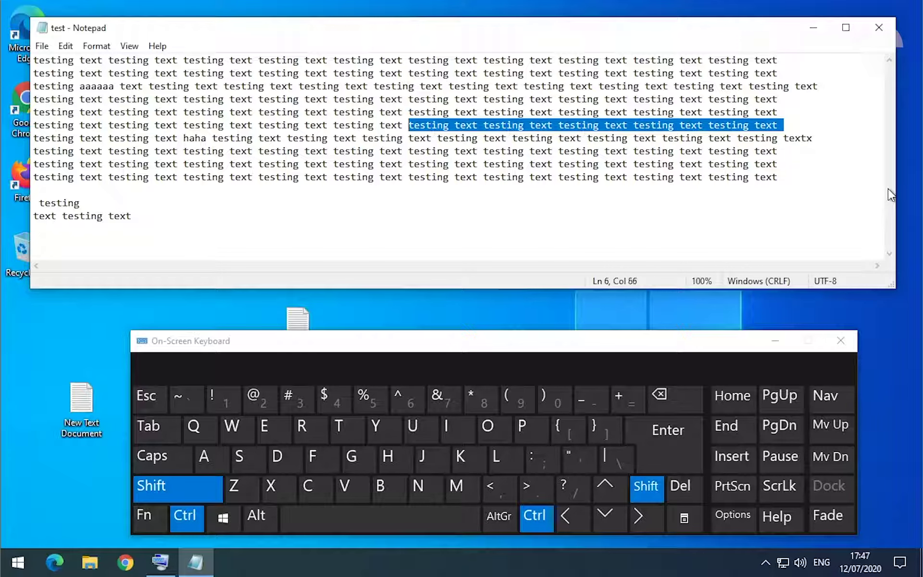
pyautogui.hotkey('ctrl', 'shift', 'Left')
pyautogui.hotkey('ctrl', 'shift', 'Left')
pyautogui.hotkey('ctrl', 'shift', 'Left')
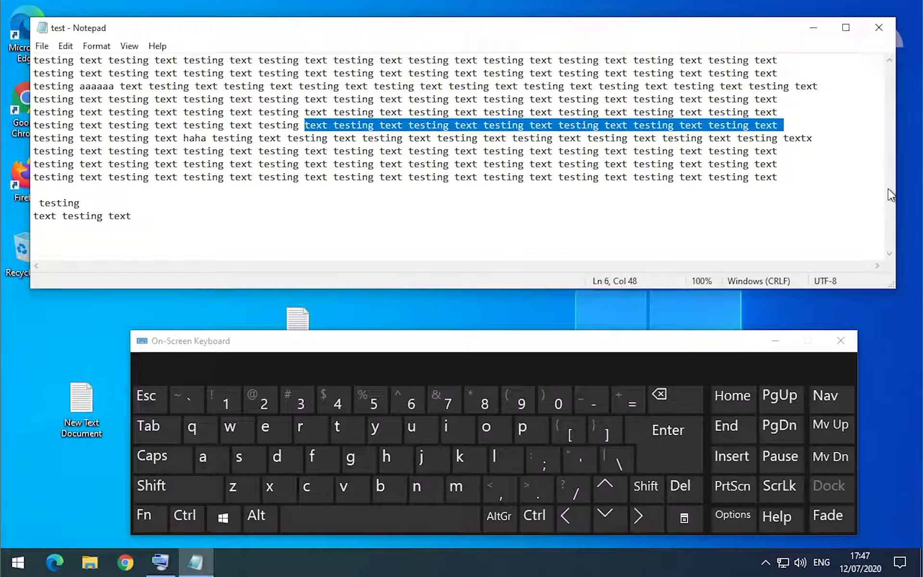
# Clear the selection and jump the text cursor between the start and end of the sixth line, finishing at its start
pyautogui.press('Home')
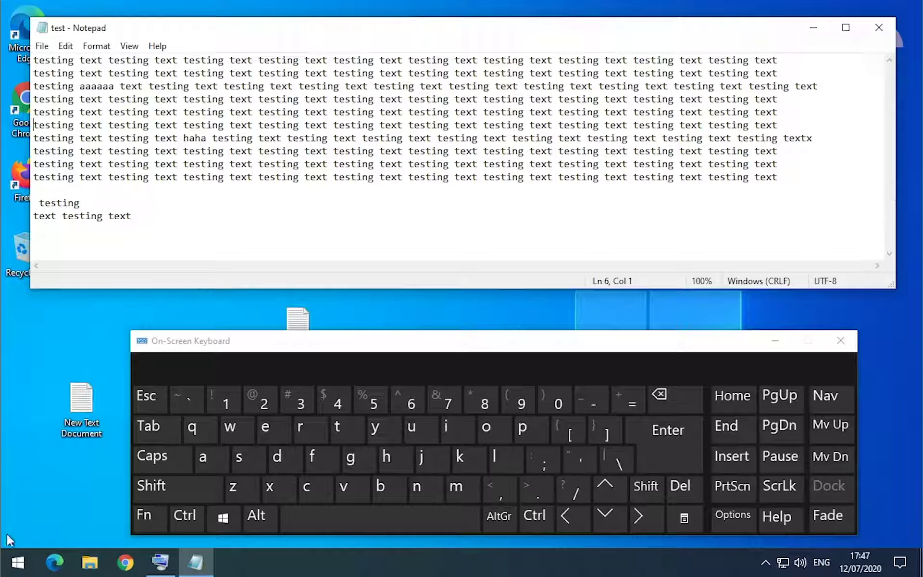
pyautogui.click(731, 404)
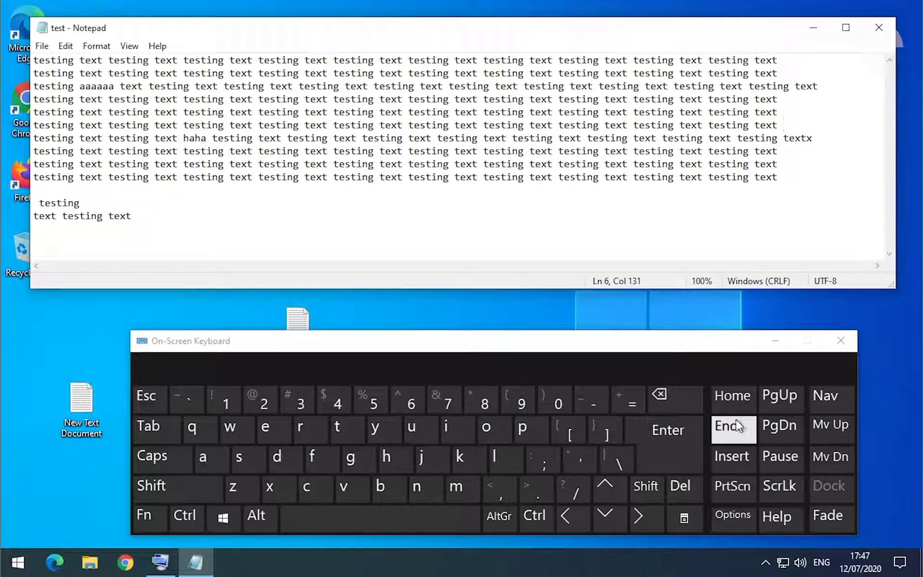
pyautogui.click(728, 404)
pyautogui.click(735, 435)
pyautogui.click(732, 403)
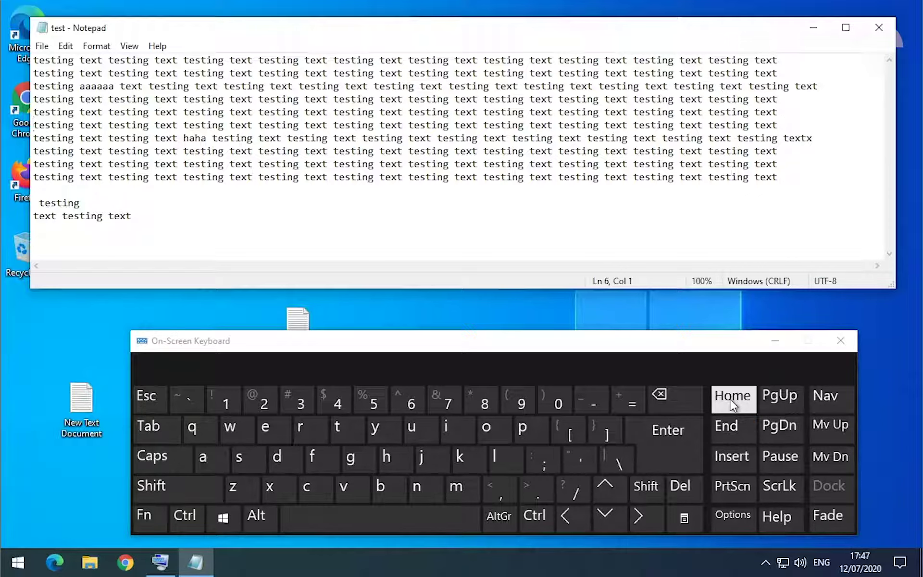
# Select the whole sixth line from its start to its end, then deselect it with the cursor at the end
pyautogui.press('shift')
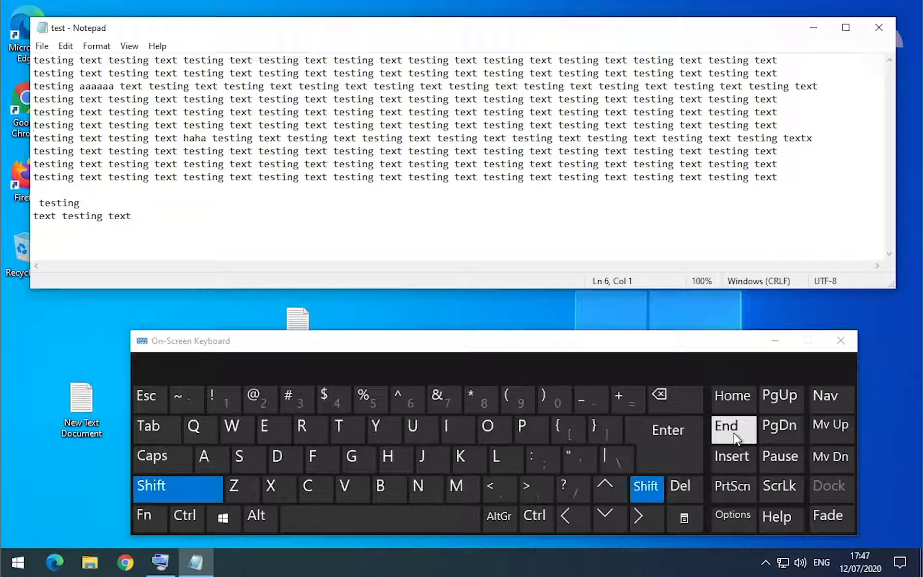
pyautogui.click(734, 433)
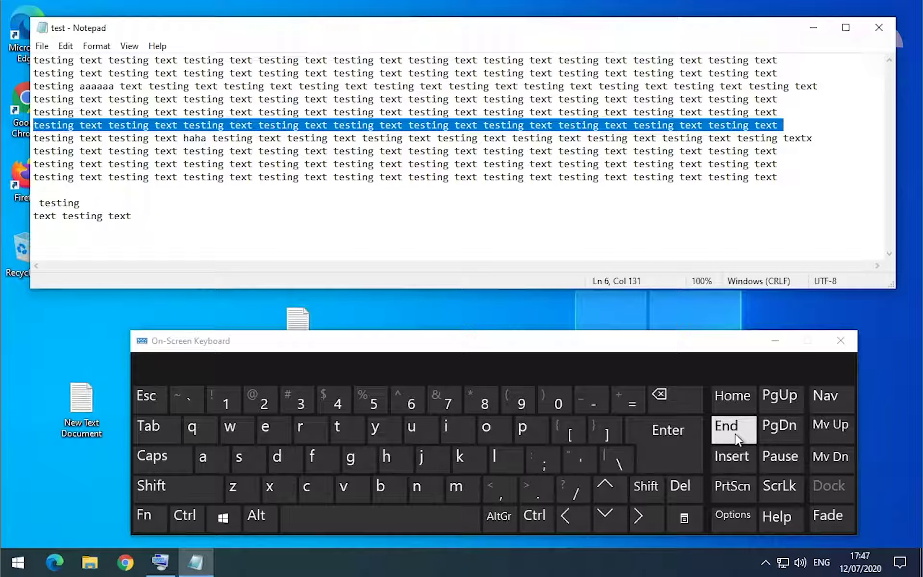
pyautogui.click(736, 439)
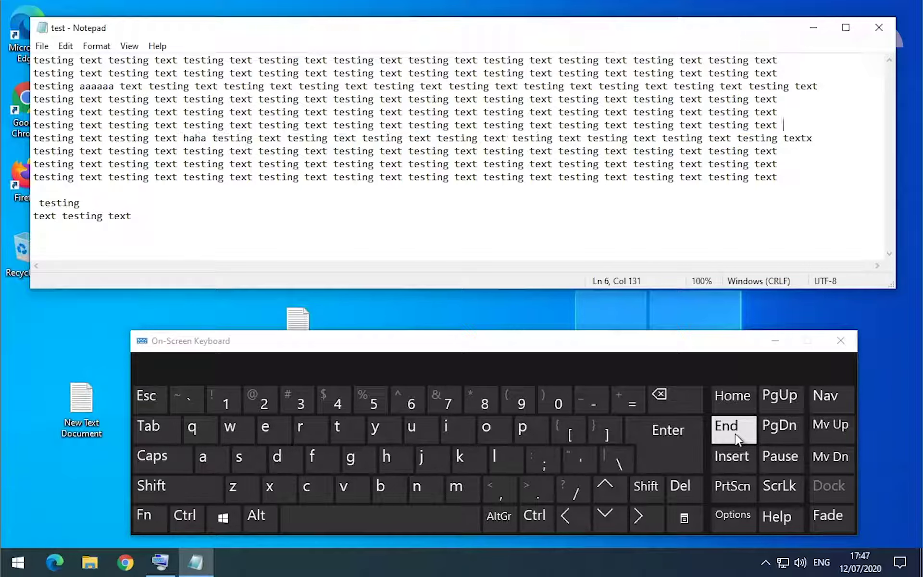
# Select the sixth line backward from its end to its start, then deselect it with the cursor at the start
pyautogui.press('shift')
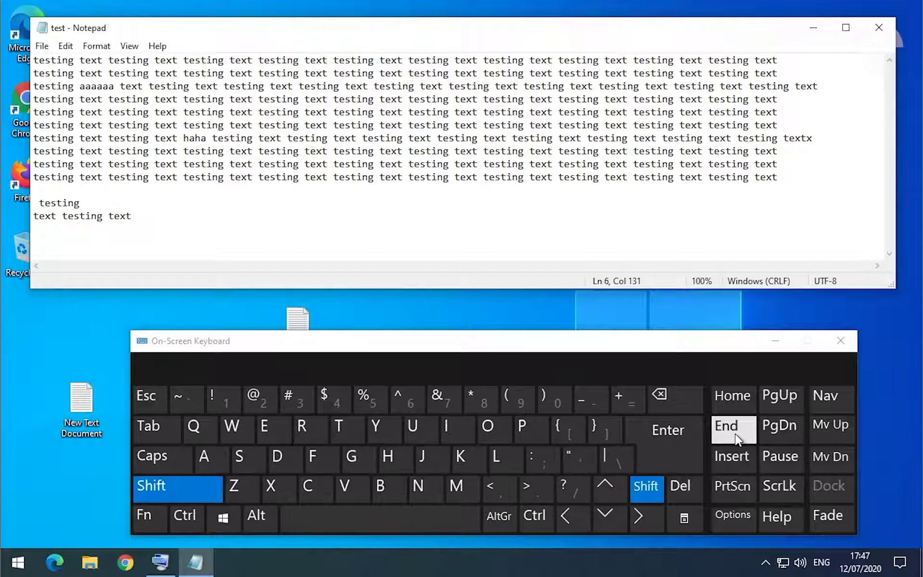
pyautogui.hotkey('shift', 'Home')
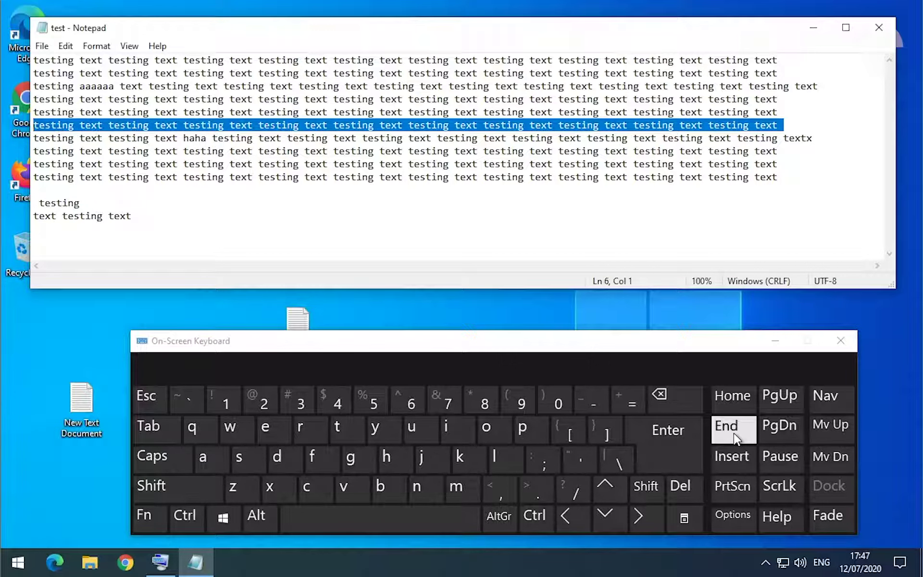
pyautogui.press('Home')
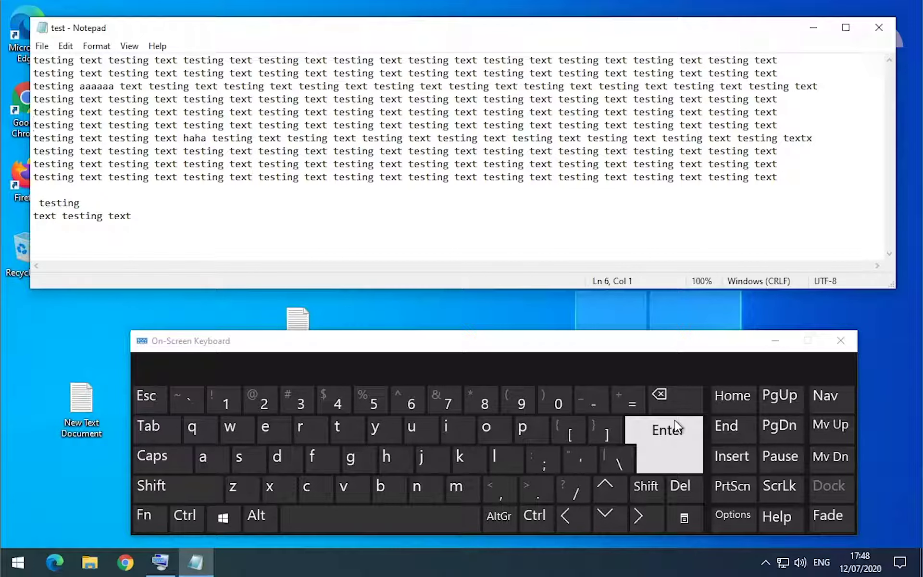
# Select the entire sixth line forward from its start
pyautogui.click(149, 495)
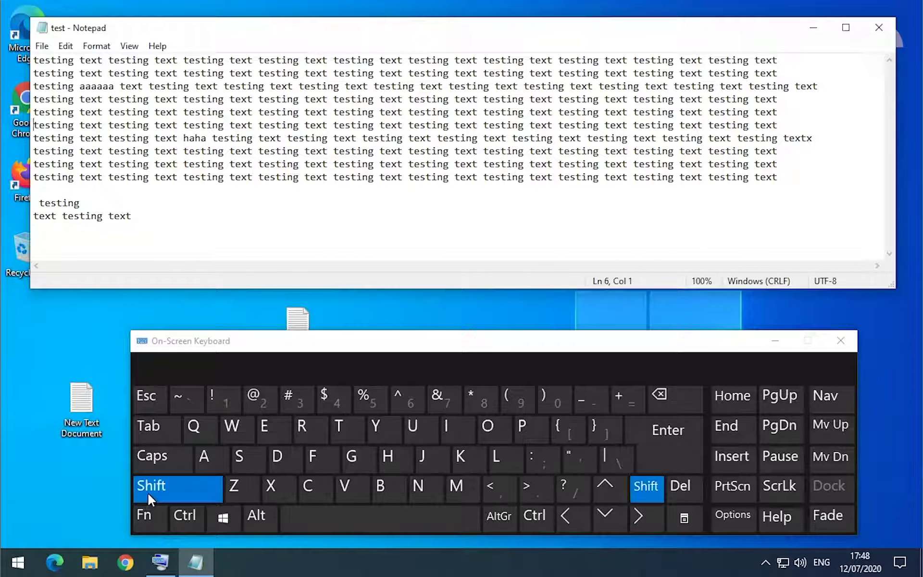
pyautogui.click(734, 433)
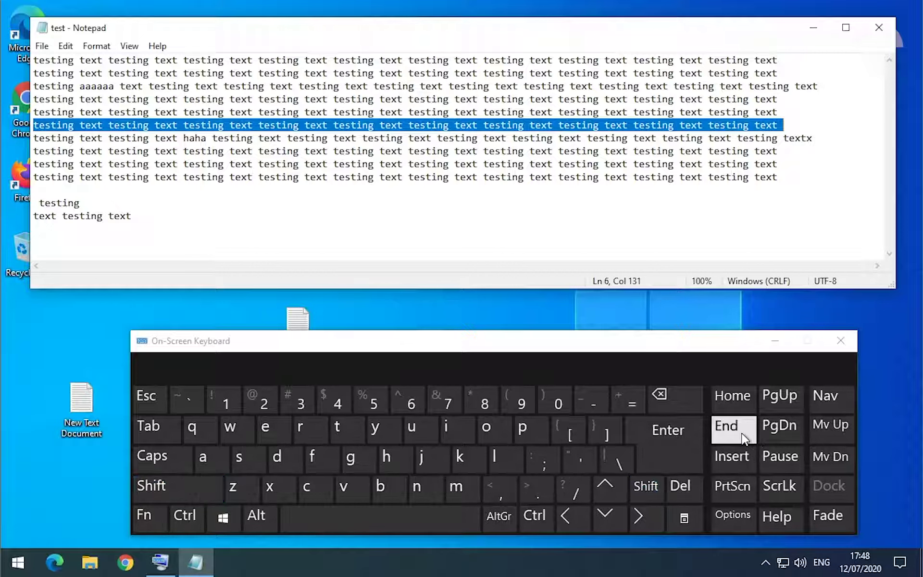
# Select the sixth line backward from its end to its start, then delete its text and the empty line left behind
pyautogui.click(734, 432)
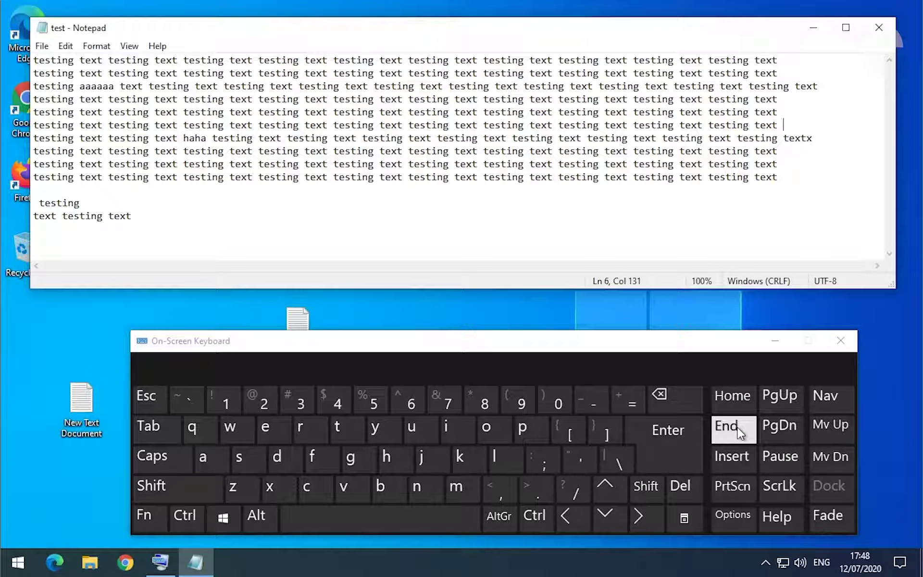
pyautogui.press('shift')
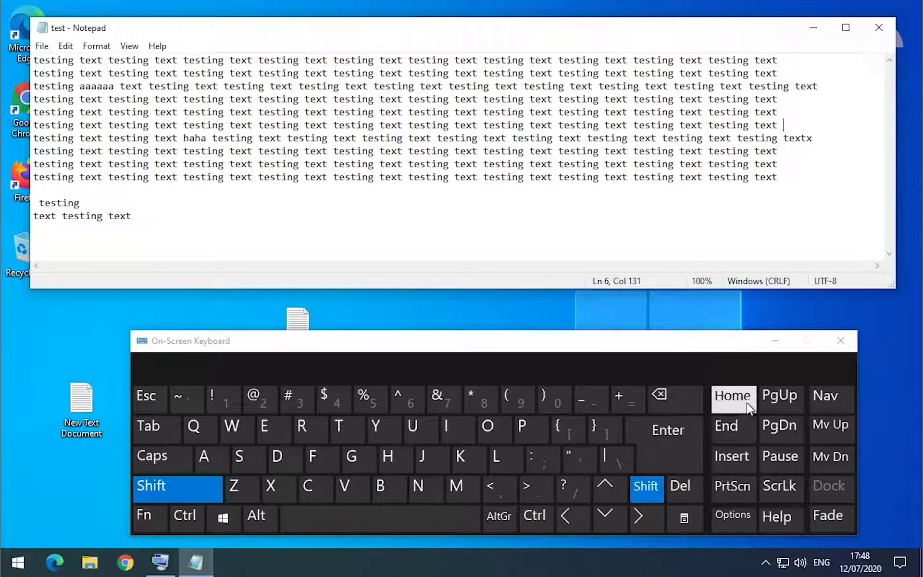
pyautogui.click(732, 395)
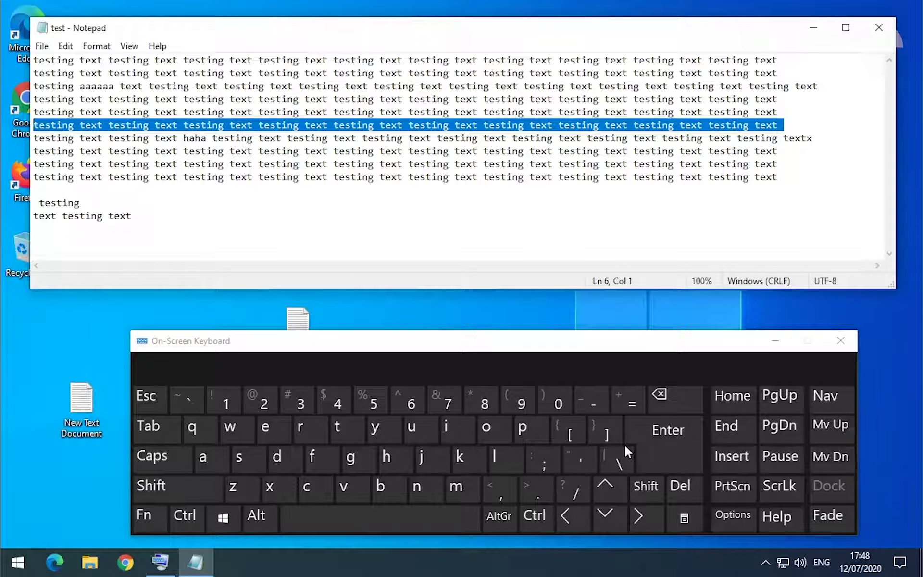
pyautogui.press('BackSpace')
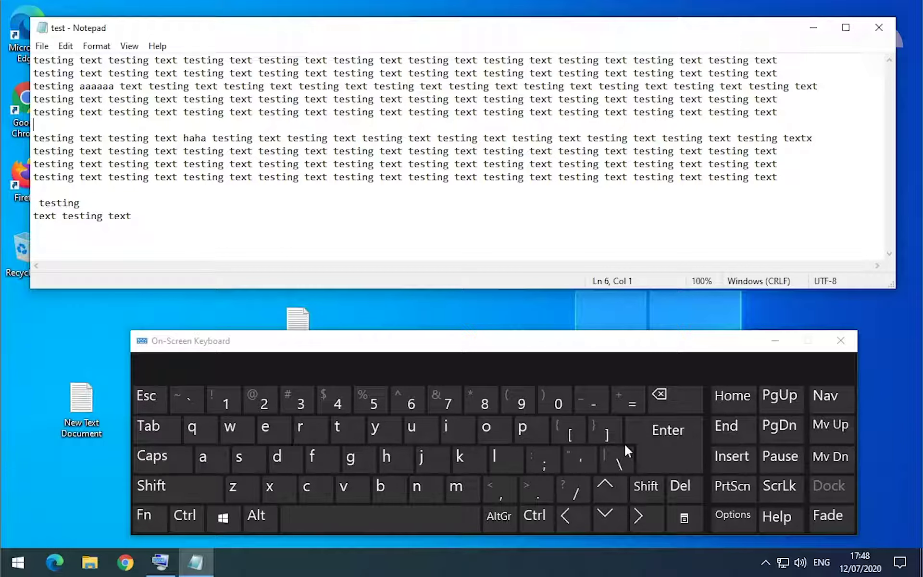
pyautogui.press('Delete')
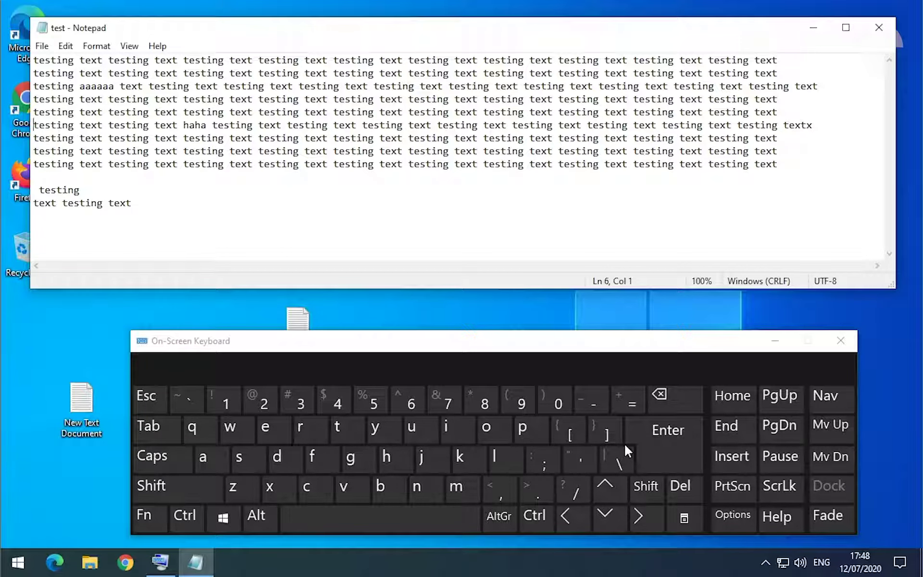
# Move the text cursor up through the lines and place it at the start of the third line
pyautogui.press('Up')
pyautogui.press('Up')
pyautogui.press('Right')
pyautogui.press('Right')
pyautogui.press('Right')
pyautogui.press('Right')
pyautogui.press('Right')
pyautogui.press('Right')
pyautogui.press('Right')
pyautogui.press('Right')
pyautogui.press('Right')
pyautogui.press('Right')
pyautogui.press('Right')
pyautogui.press('Up')
pyautogui.press('Up')
pyautogui.press('Right')
pyautogui.press('Right')
pyautogui.press('Right')
pyautogui.press('Right')
pyautogui.press('Right')
pyautogui.press('Right')
pyautogui.press('Right')
pyautogui.press('Right')
pyautogui.press('Right')
pyautogui.press('Right')
pyautogui.press('Right')
pyautogui.press('Right')
pyautogui.press('Right')
pyautogui.press('Right')
pyautogui.press('Right')
pyautogui.press('Right')
pyautogui.press('Right')
pyautogui.press('Right')
pyautogui.press('Right')
pyautogui.press('Right')
pyautogui.press('Right')
pyautogui.press('Down')
pyautogui.press('Home')
# Extend a selection downward line by line from the start of the third line through the ninth line
pyautogui.press('shift')
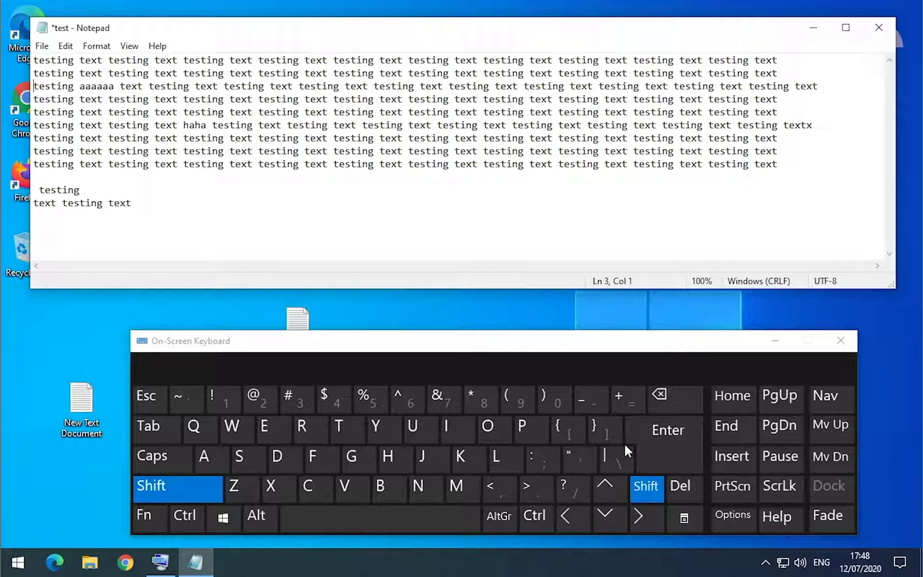
pyautogui.click(606, 519)
pyautogui.click(605, 520)
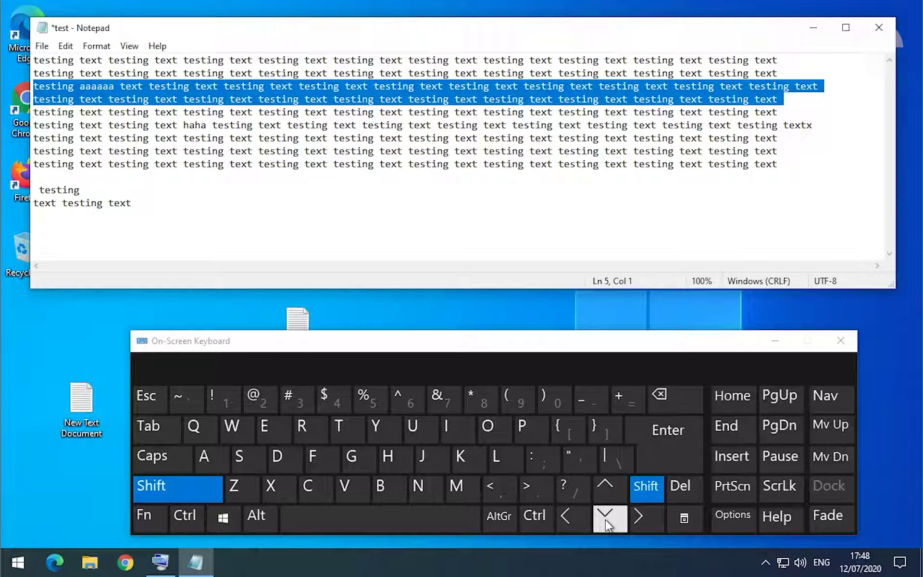
pyautogui.click(606, 519)
pyautogui.click(605, 519)
pyautogui.click(605, 519)
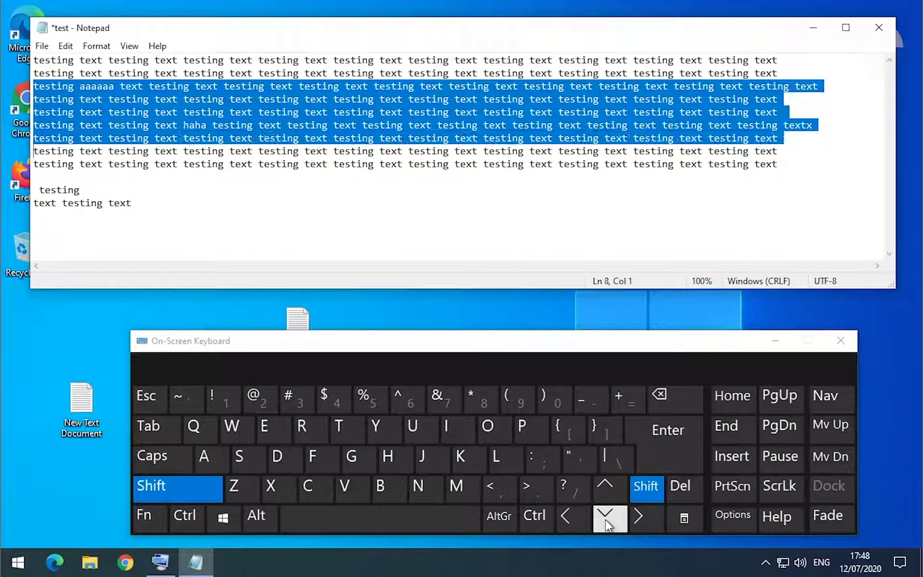
pyautogui.click(605, 519)
pyautogui.click(606, 520)
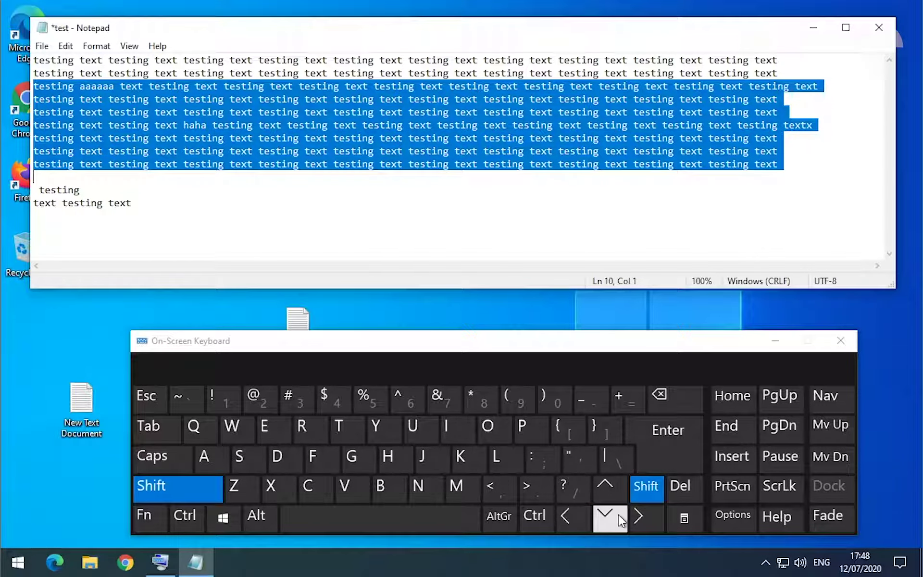
# Shrink the selection upward to the third and fourth lines, then clear it with the cursor at the start of the third line
pyautogui.click(609, 488)
pyautogui.click(609, 488)
pyautogui.click(609, 488)
pyautogui.click(610, 488)
pyautogui.click(610, 488)
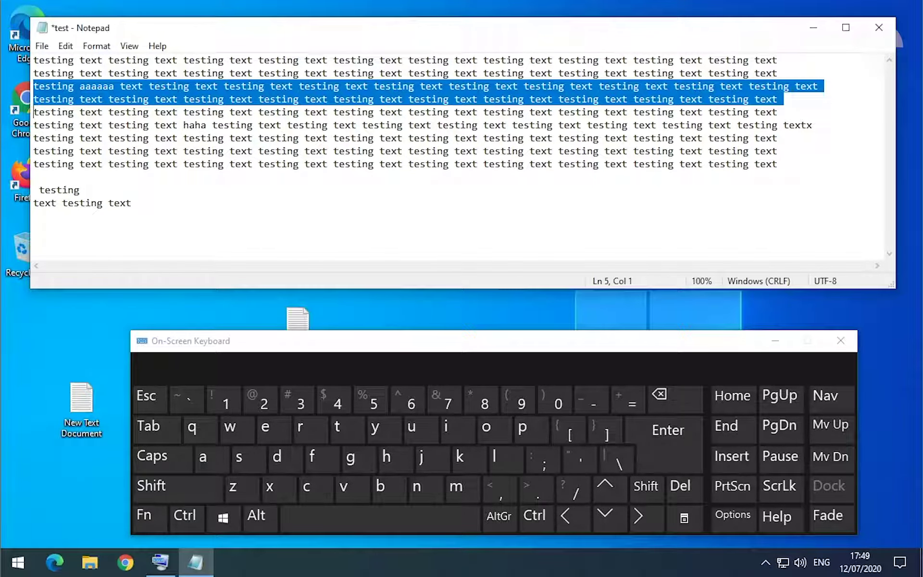
pyautogui.click(51, 100)
pyautogui.click(33, 86)
# Select the third line from its start to its end, then extend the selection to the end of the document
pyautogui.click(178, 487)
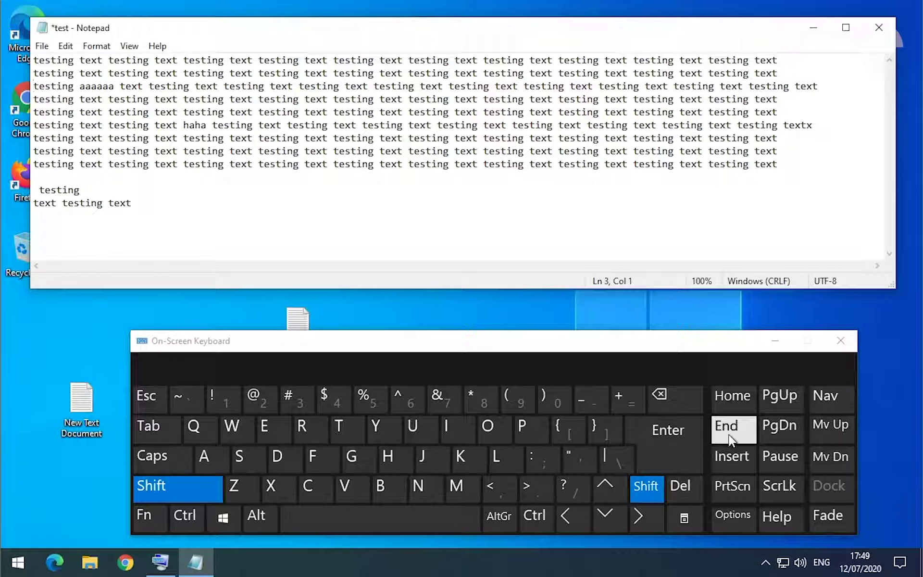
pyautogui.click(729, 428)
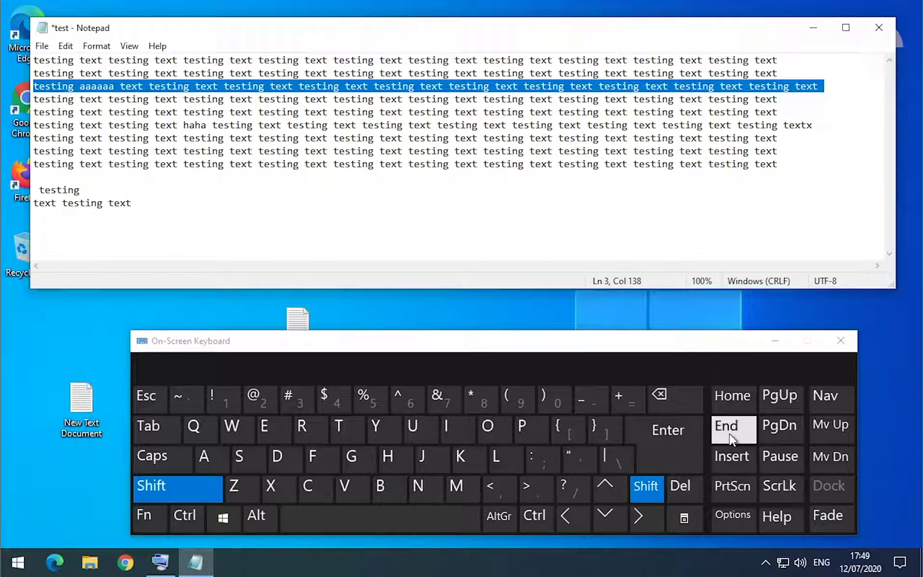
pyautogui.press('ctrl')
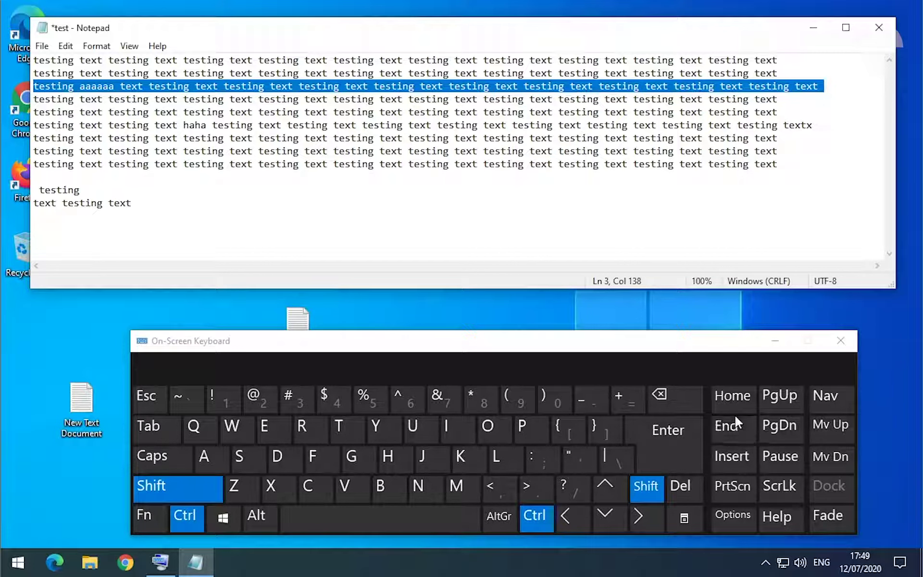
pyautogui.click(734, 426)
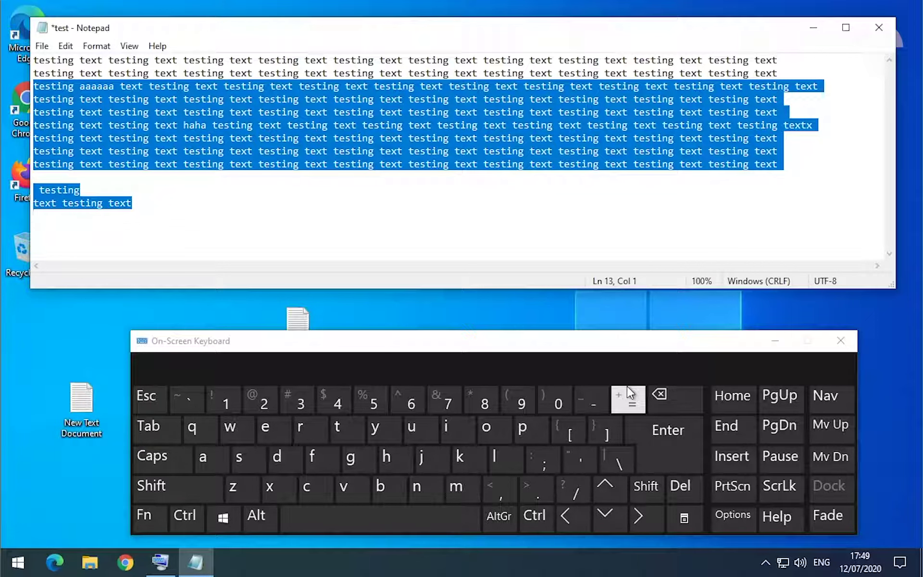
# Clear the selection, place the cursor at column 40 of the fifth line, and select everything back to the document's start
pyautogui.click(109, 126)
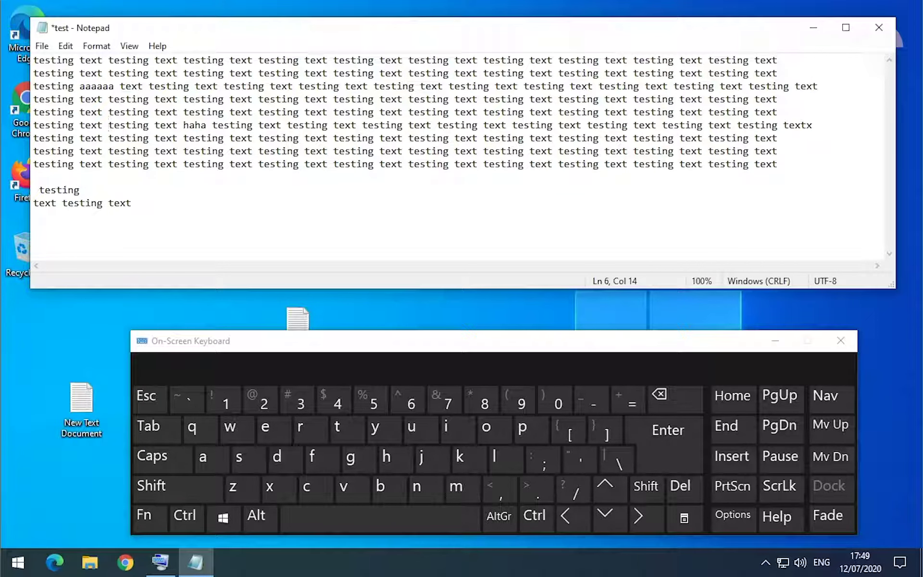
pyautogui.click(34, 112)
pyautogui.click(258, 112)
pyautogui.press('shift')
pyautogui.hotkey('ctrl', 'shift')
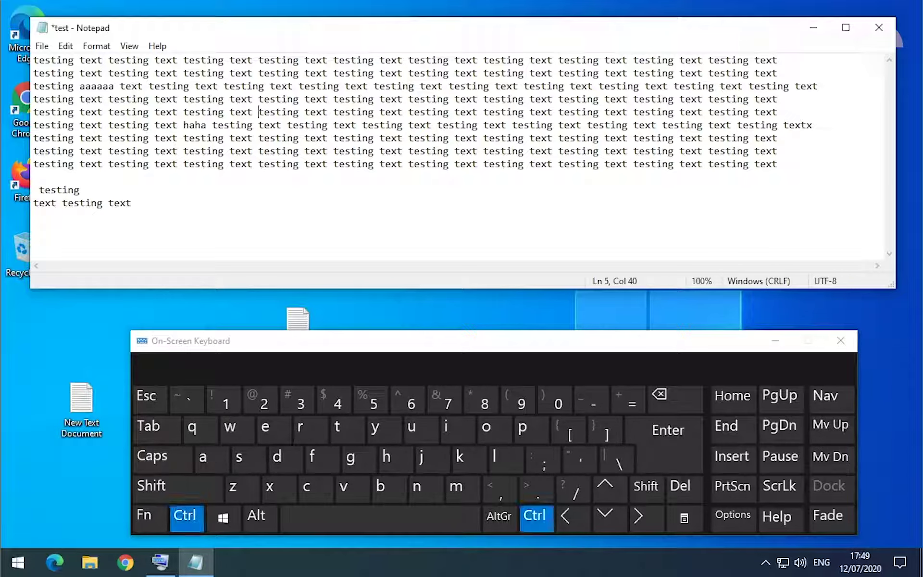
pyautogui.click(733, 392)
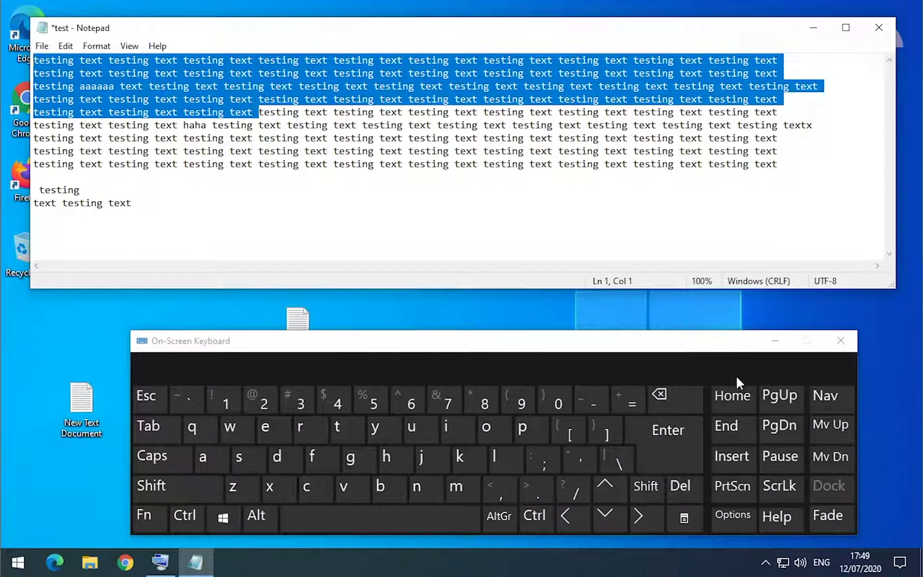
# Deselect back to column 40 of the fifth line, then select everything from there to the end of the document
pyautogui.press('Right')
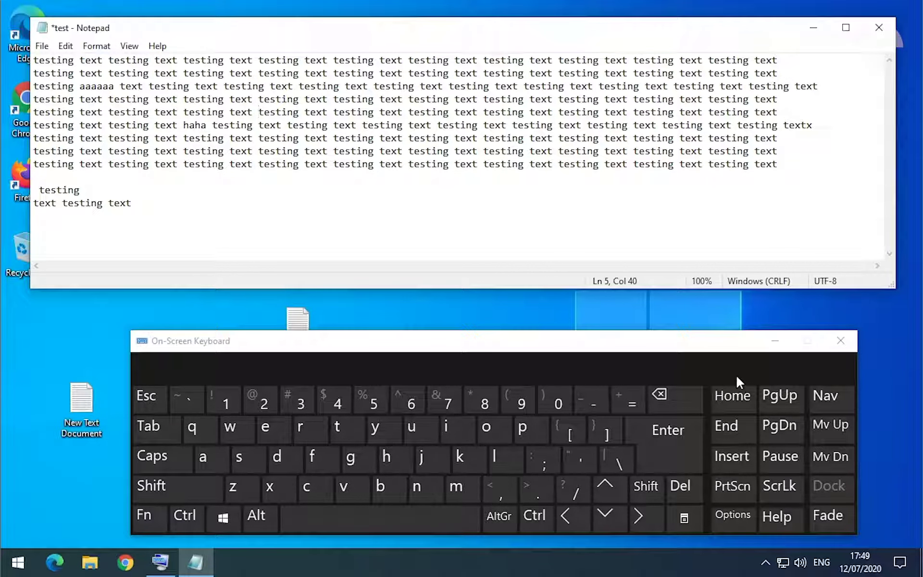
pyautogui.hotkey('ctrl', 'shift')
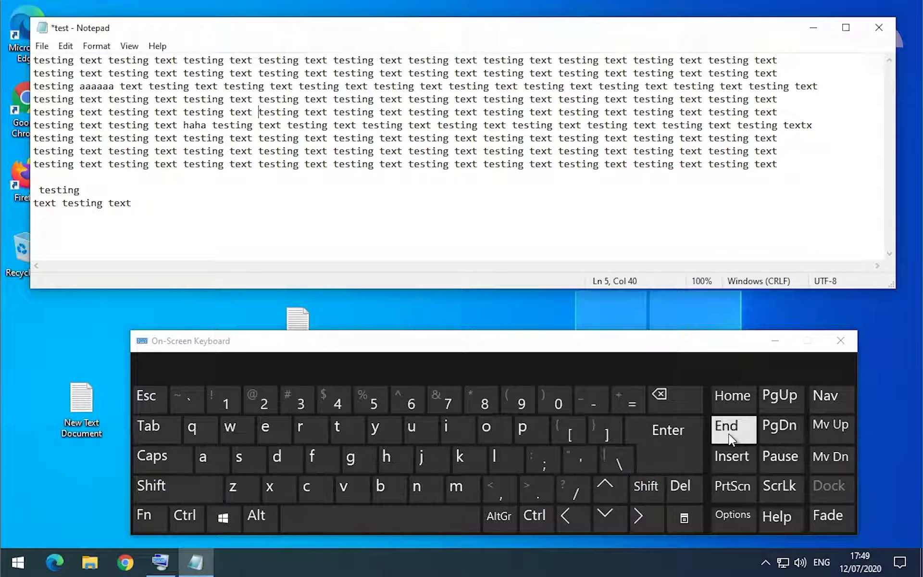
pyautogui.press('ctrl')
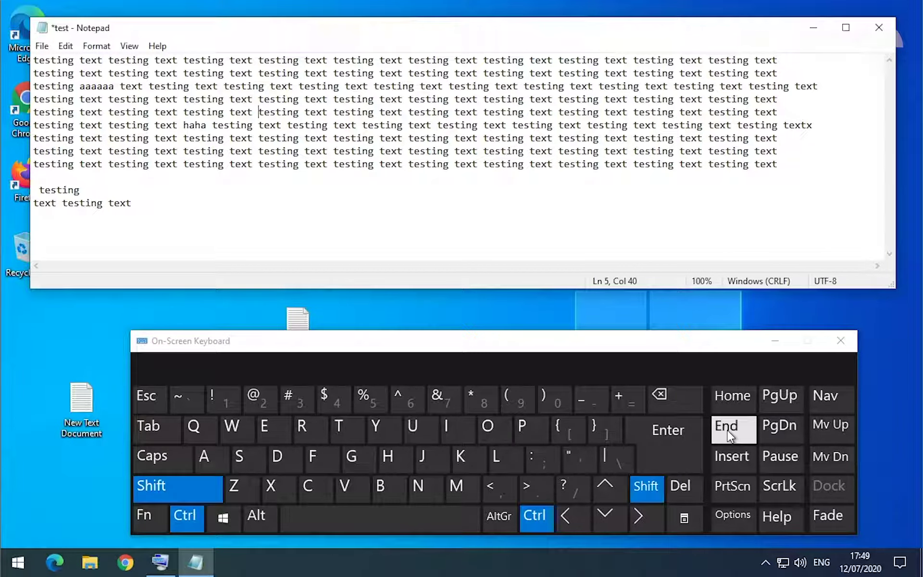
pyautogui.keyDown('ctrl'); pyautogui.keyDown('shift'); pyautogui.click(726, 430); pyautogui.keyUp('shift'); pyautogui.keyUp('ctrl')
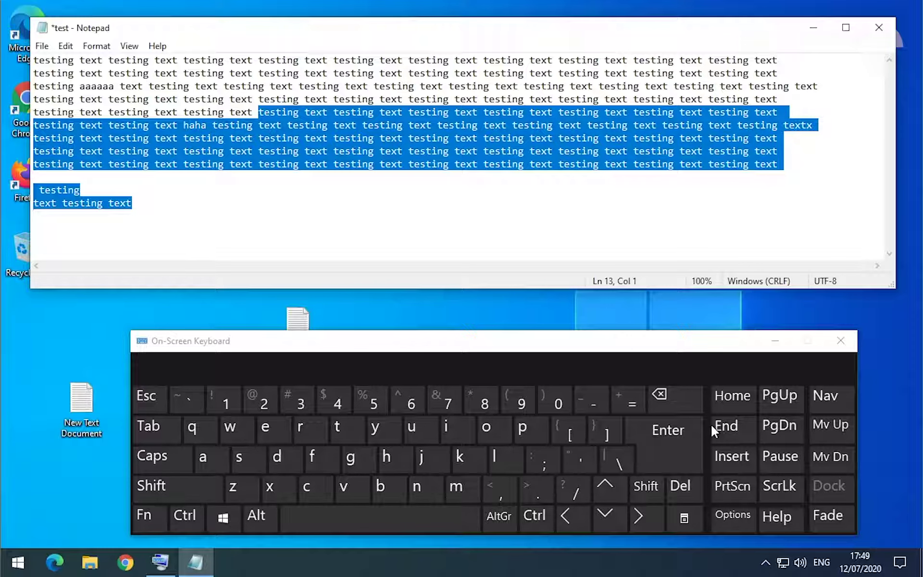
# Delete the selected text, undo the deletion, and clear the selection with the cursor at the document's end
pyautogui.press('Delete')
pyautogui.hotkey('ctrl', 'z')
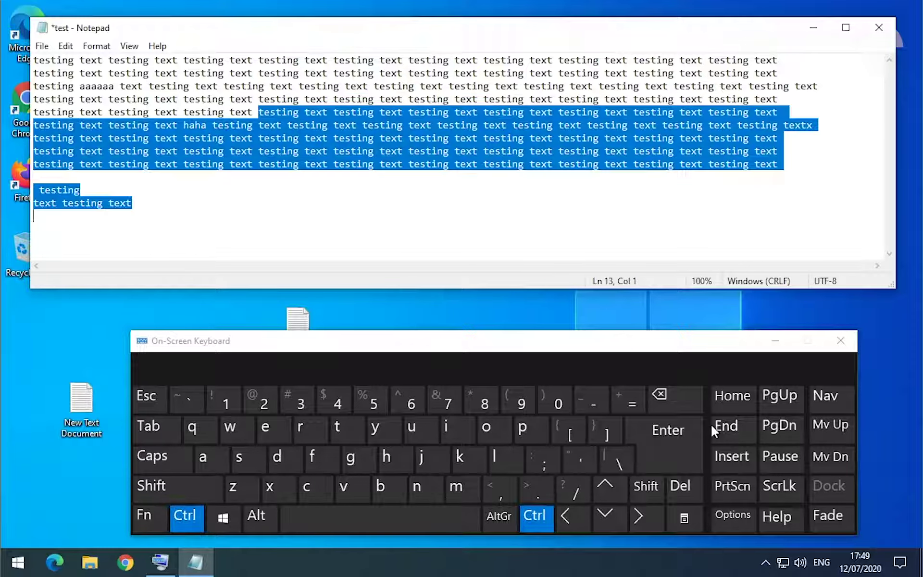
pyautogui.click(34, 216)
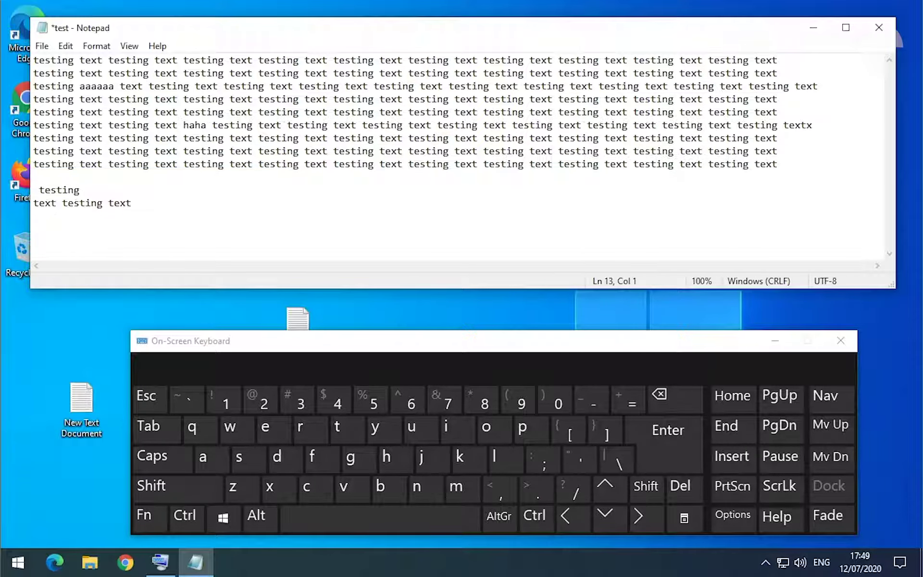
# From the start of the fourth line, switch the selection repeatedly between the document's end and its start
pyautogui.click(235, 100)
pyautogui.press('Left')
pyautogui.press('Left')
pyautogui.press('Home')
pyautogui.press('ctrl')
pyautogui.press('shift')
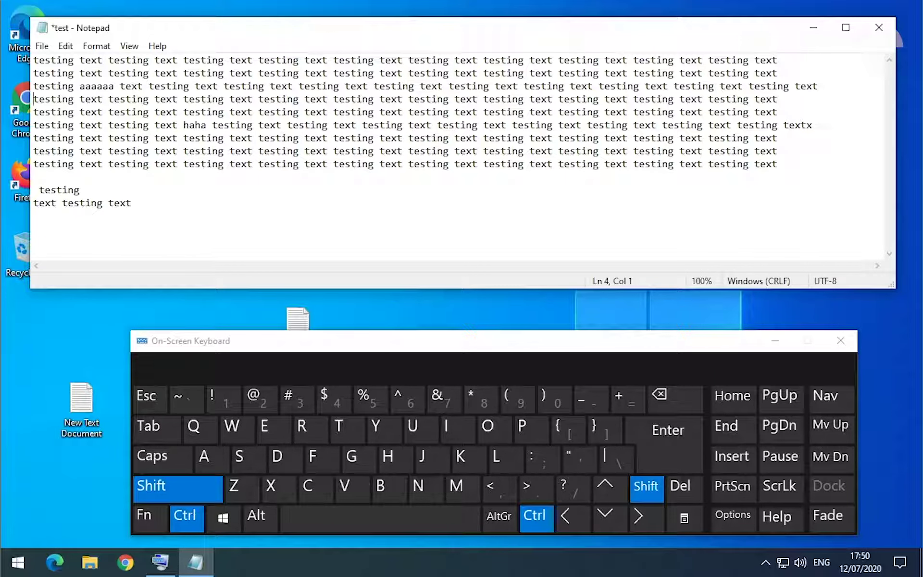
pyautogui.hotkey('ctrl', 'shift', 'End')
pyautogui.hotkey('ctrl', 'shift', 'Home')
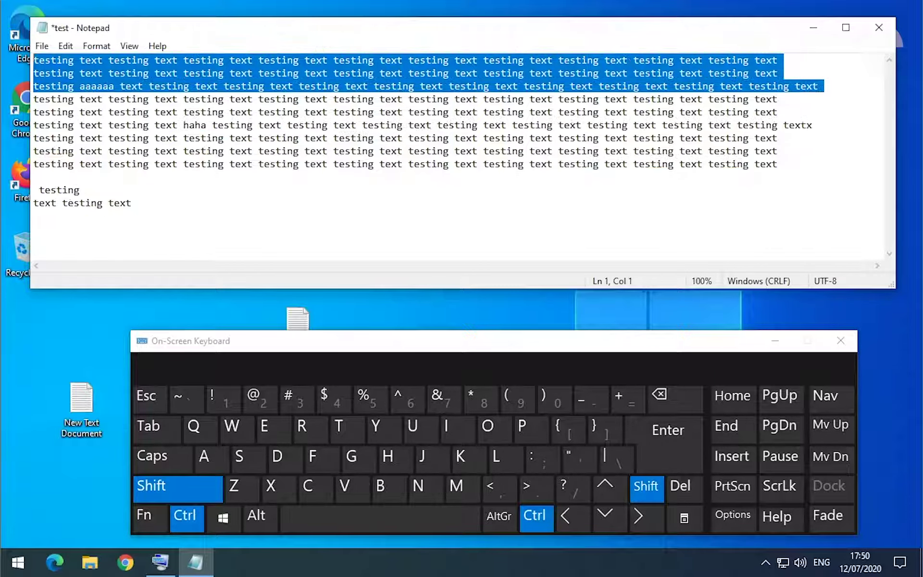
pyautogui.hotkey('ctrl', 'shift', 'End')
pyautogui.hotkey('ctrl', 'shift', 'Home')
pyautogui.hotkey('ctrl', 'shift', 'End')
pyautogui.hotkey('ctrl', 'shift', 'Home')
pyautogui.hotkey('ctrl', 'shift', 'End')
pyautogui.hotkey('ctrl', 'shift', 'Home')
# Clear the selection, place the cursor in the fourth line, and shift the text editor window slightly right and down
pyautogui.click(80, 190)
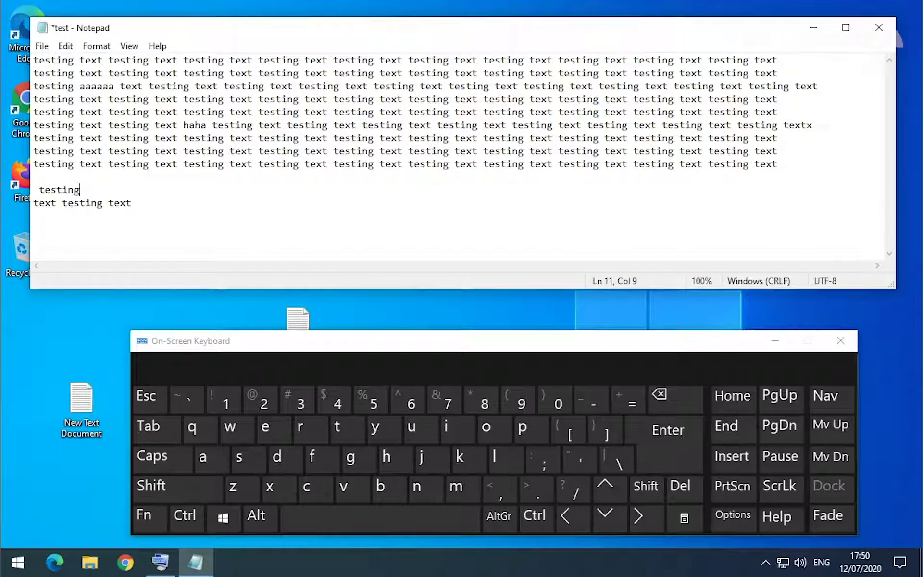
pyautogui.click(183, 99)
pyautogui.moveTo(209, 33); pyautogui.dragTo(221, 32)
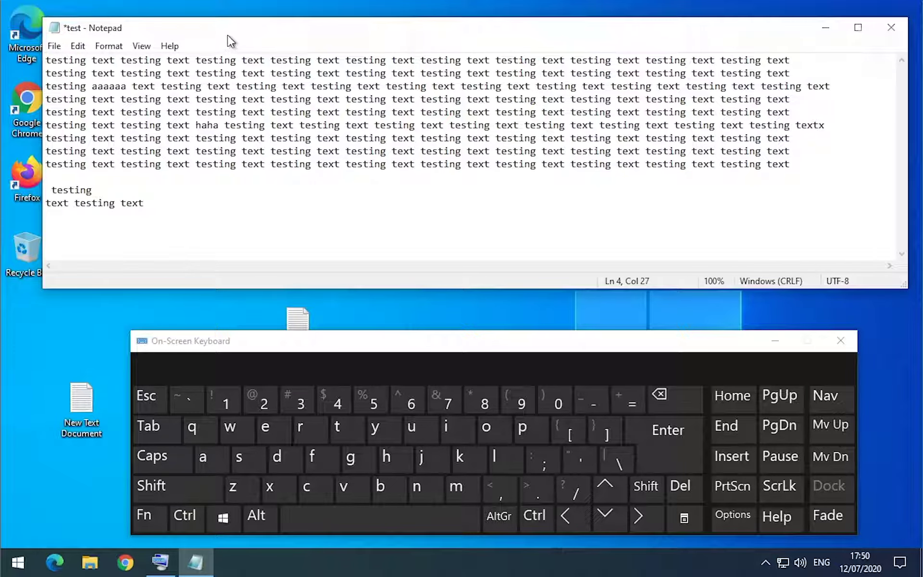
pyautogui.moveTo(233, 31); pyautogui.dragTo(233, 35)
# Jump to the document's end, move the text cursor up into the sixth line, and advance it word by word
pyautogui.hotkey('ctrl', 'End')
pyautogui.press('Up')
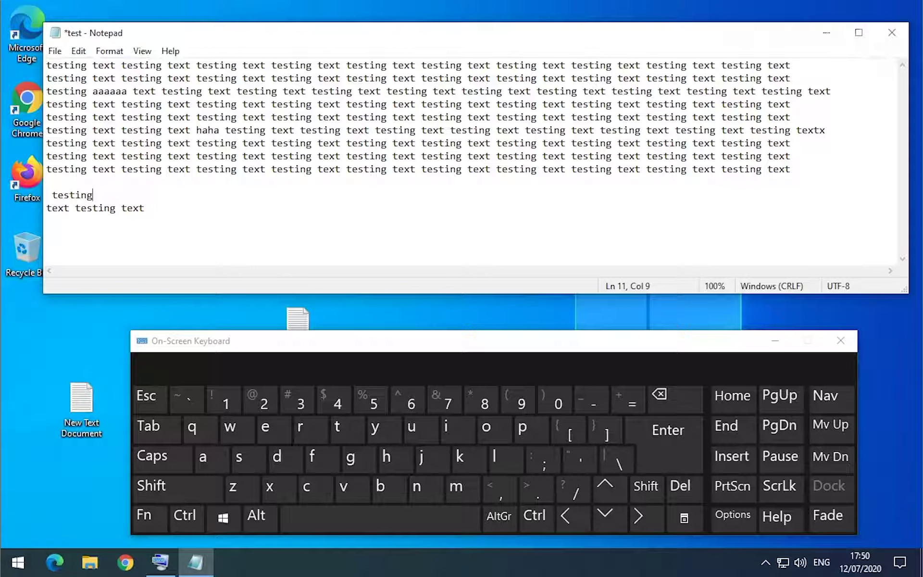
pyautogui.press('Up')
pyautogui.click(173, 118)
pyautogui.click(243, 131)
pyautogui.hotkey('ctrl', 'Right')
pyautogui.hotkey('ctrl', 'Right')
pyautogui.hotkey('ctrl', 'Right')
pyautogui.hotkey('ctrl', 'Right')
pyautogui.hotkey('ctrl', 'Right')
pyautogui.hotkey('ctrl', 'Right')
pyautogui.hotkey('ctrl', 'Right')
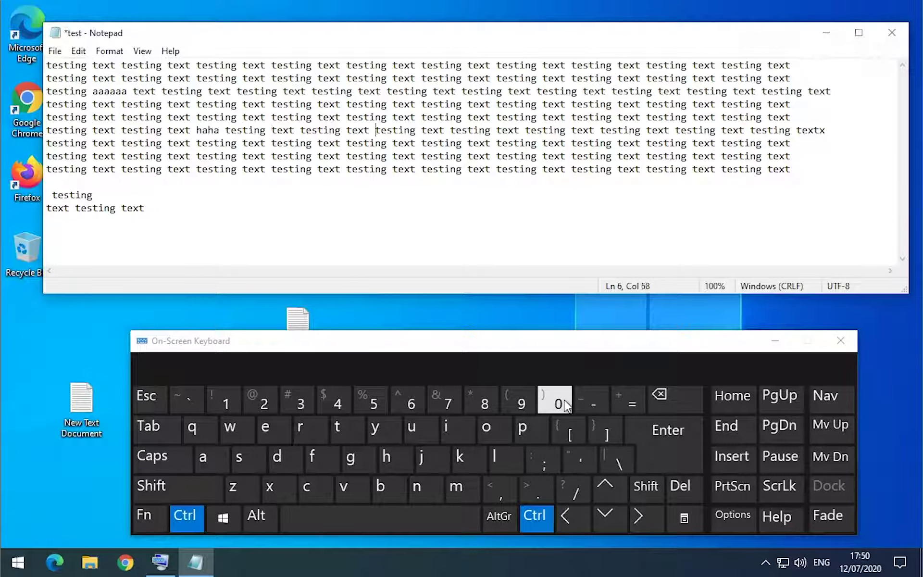
pyautogui.hotkey('ctrl', 'Right')
pyautogui.hotkey('ctrl', 'Right')
pyautogui.hotkey('ctrl', 'Right')
pyautogui.hotkey('ctrl', 'Right')
# Select several words backward in the sixth line word by word, then deselect them with the cursor at the line's start
pyautogui.hotkey('ctrl', 'shift', 'Left')
pyautogui.hotkey('ctrl', 'shift', 'Left')
pyautogui.hotkey('ctrl', 'shift', 'Left')
pyautogui.hotkey('ctrl', 'shift', 'Left')
pyautogui.hotkey('ctrl', 'shift', 'Left')
pyautogui.hotkey('ctrl', 'shift', 'Left')
pyautogui.hotkey('ctrl', 'shift', 'Left')
pyautogui.hotkey('ctrl', 'shift', 'Left')
pyautogui.hotkey('ctrl', 'shift', 'Left')
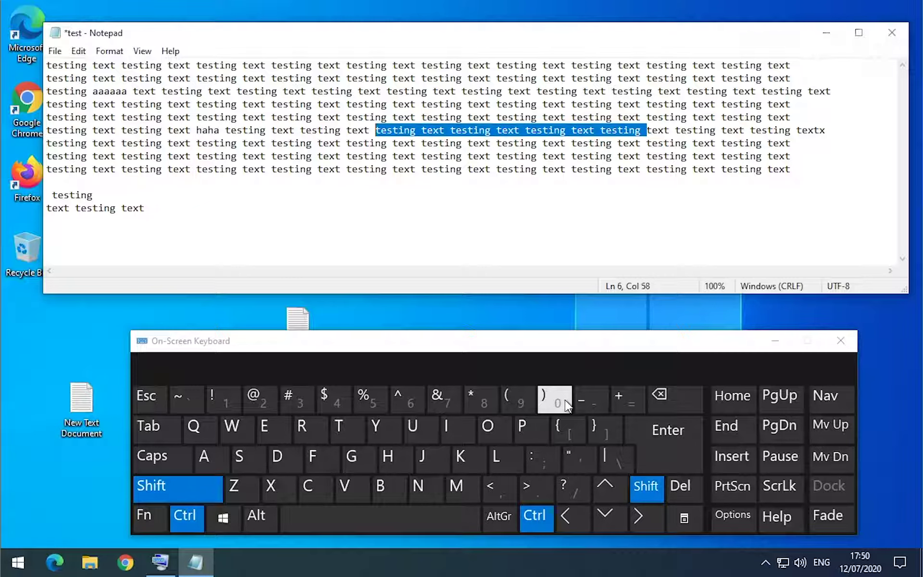
pyautogui.hotkey('ctrl', 'shift', 'Left')
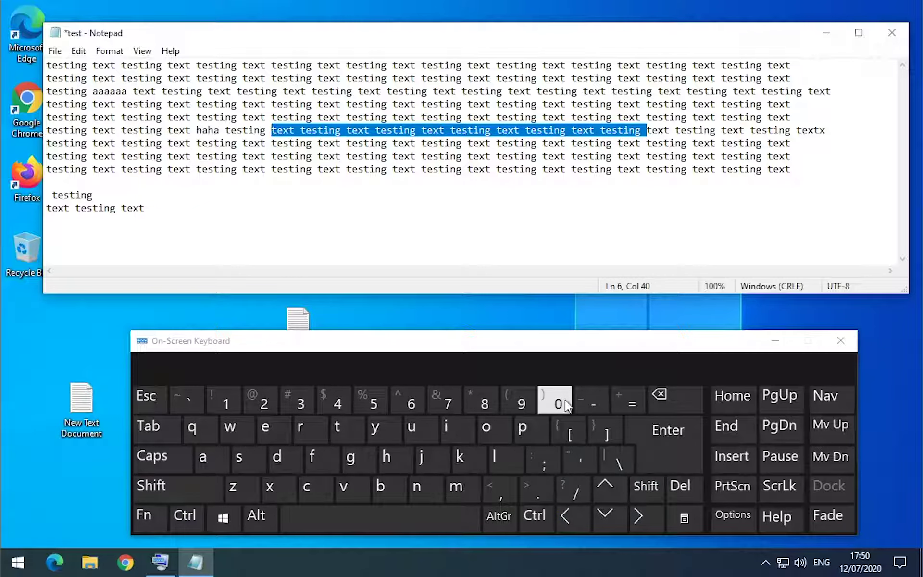
pyautogui.press('Home')
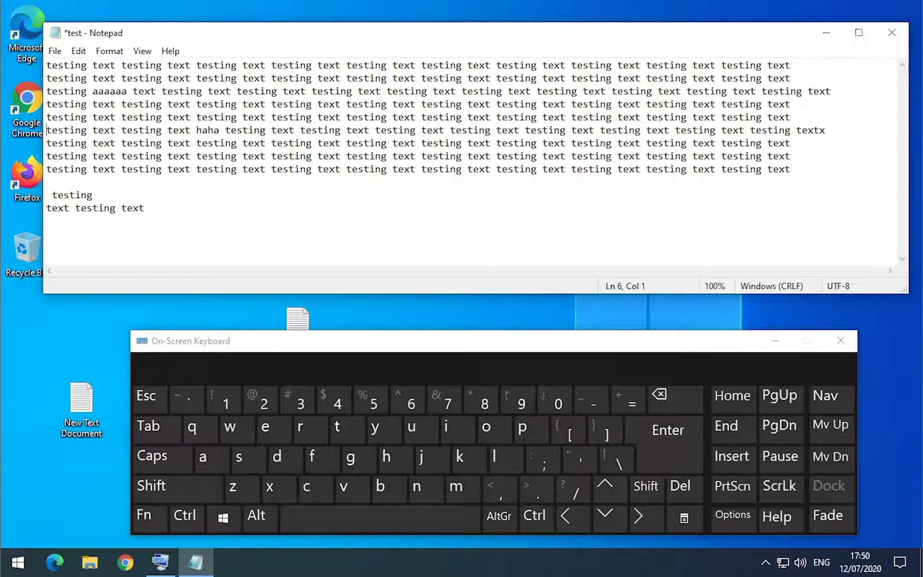
pyautogui.click(78, 51)
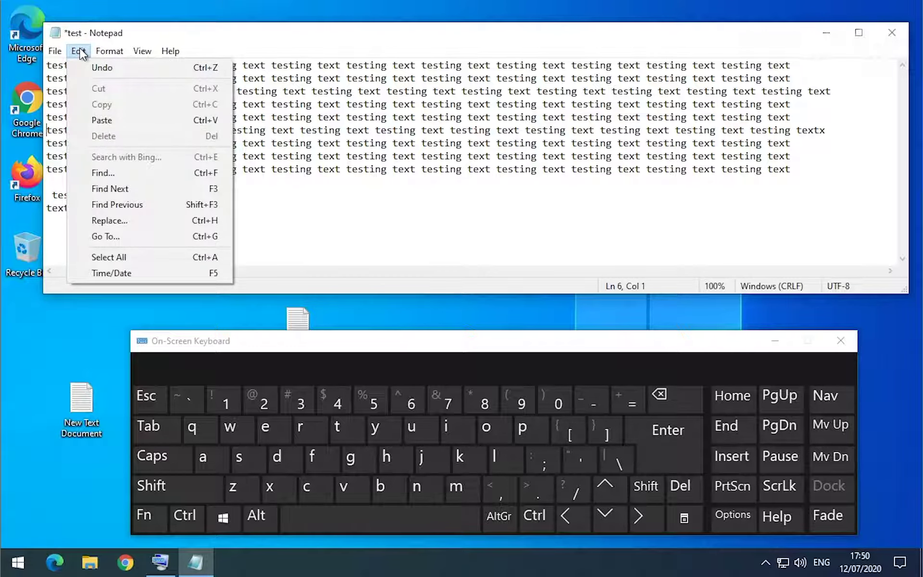
pyautogui.moveTo(144, 52)
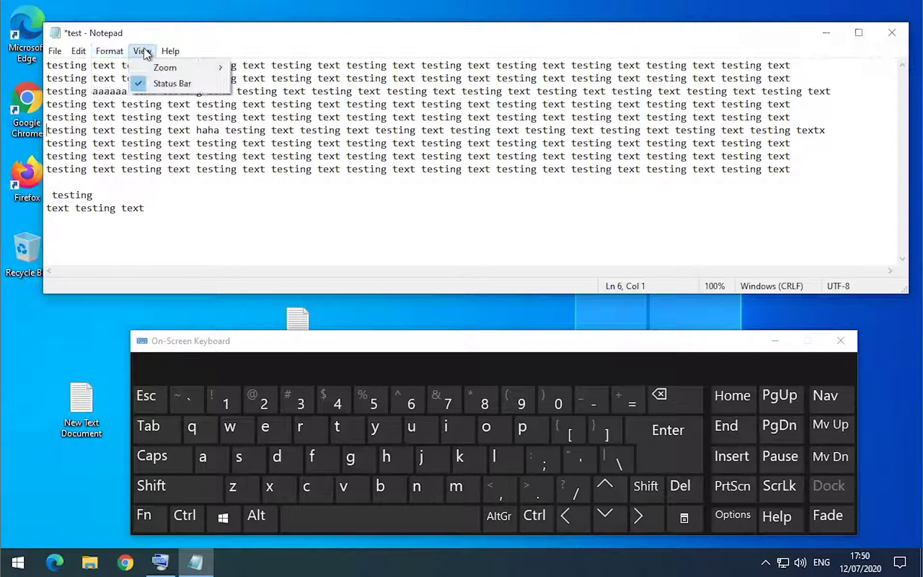
pyautogui.moveTo(75, 54)
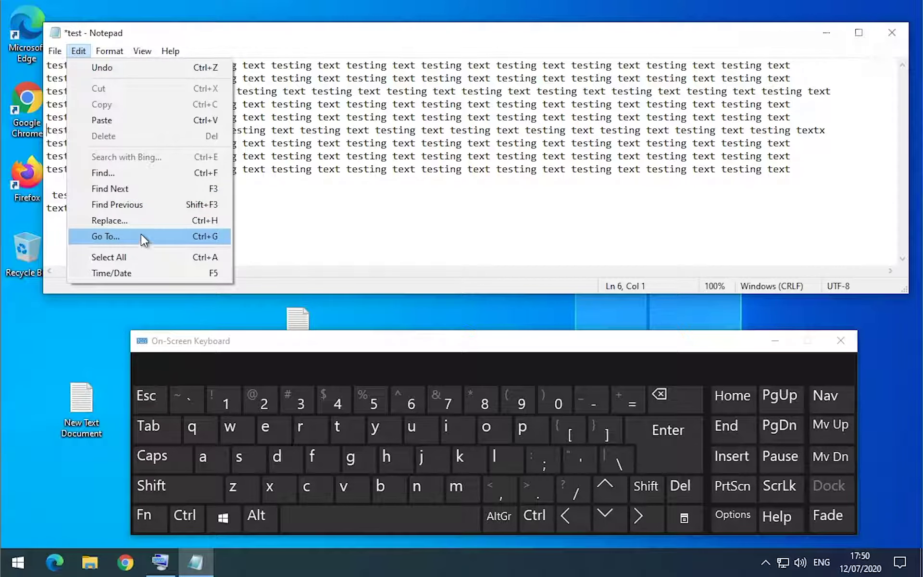
pyautogui.click(284, 233)
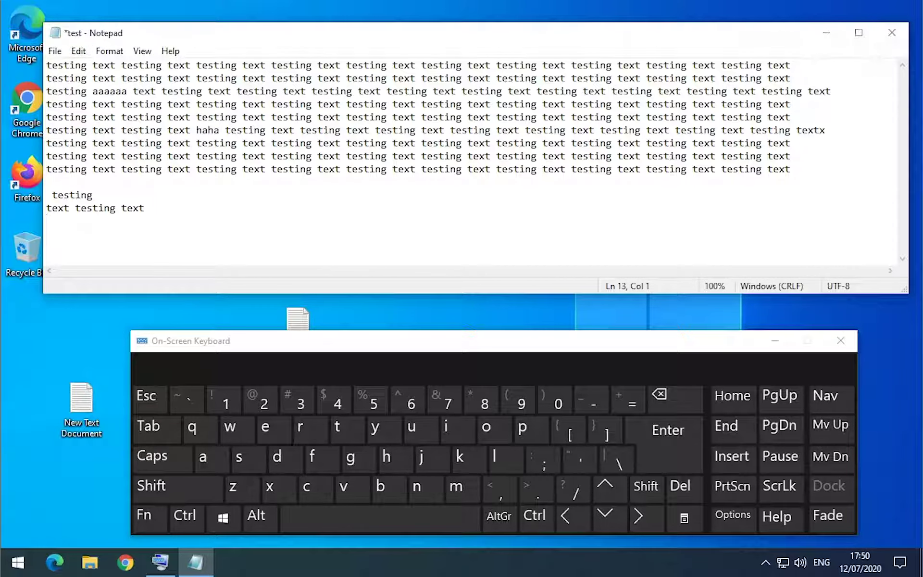
# Minimize the text editor, line up both new text documents beside the test file on the desktop, and select all three files
pyautogui.moveTo(377, 343); pyautogui.dragTo(373, 356)
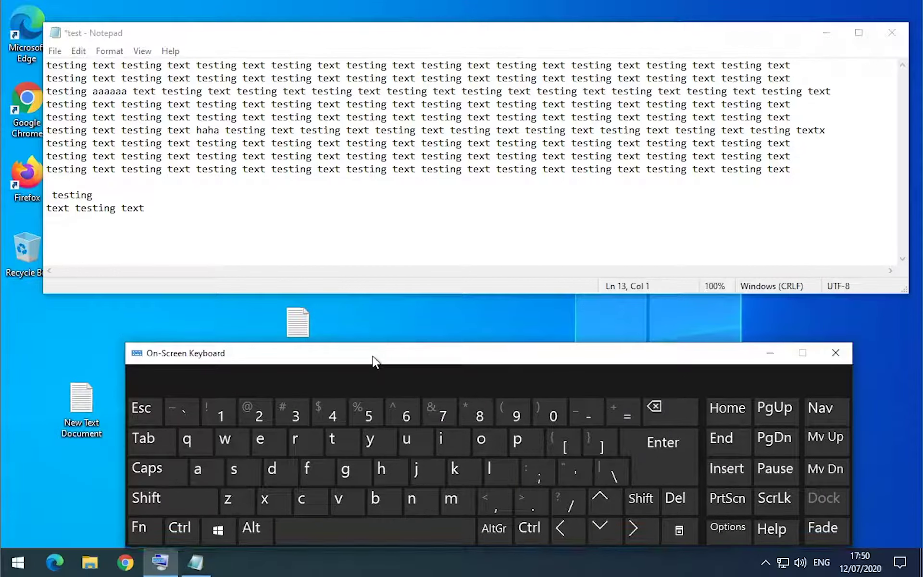
pyautogui.click(831, 34)
pyautogui.moveTo(299, 323); pyautogui.dragTo(248, 107)
pyautogui.click(71, 411)
pyautogui.moveTo(161, 115); pyautogui.dragTo(161, 115)
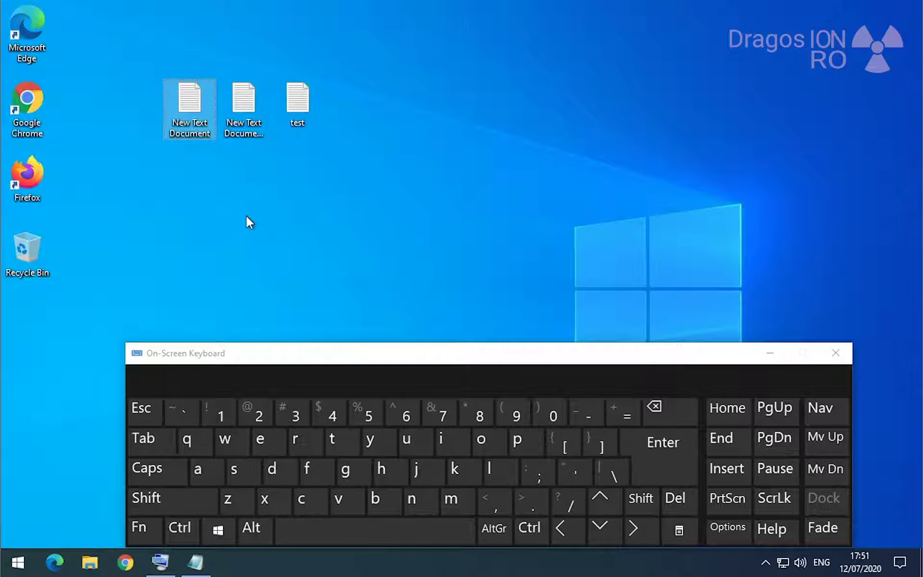
pyautogui.moveTo(311, 356); pyautogui.dragTo(305, 344)
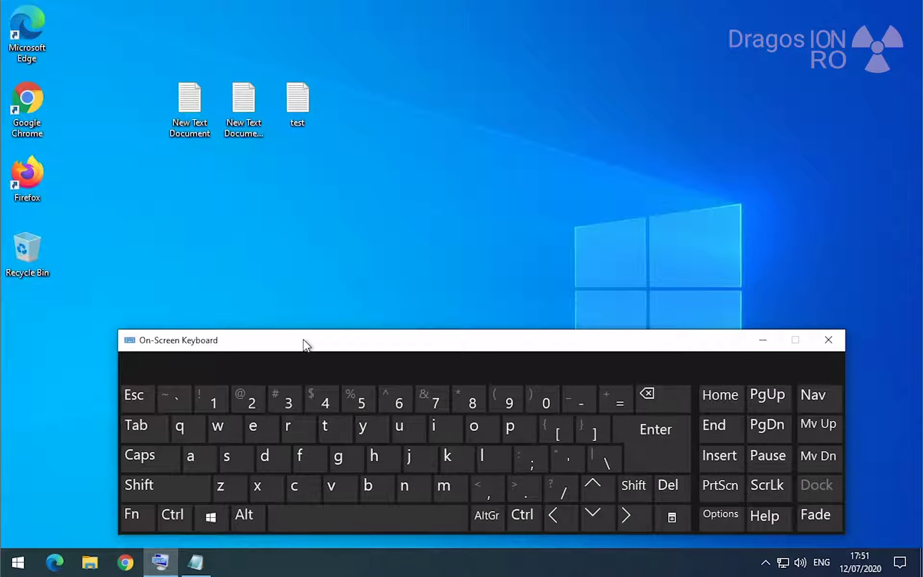
pyautogui.moveTo(144, 75); pyautogui.dragTo(323, 157)
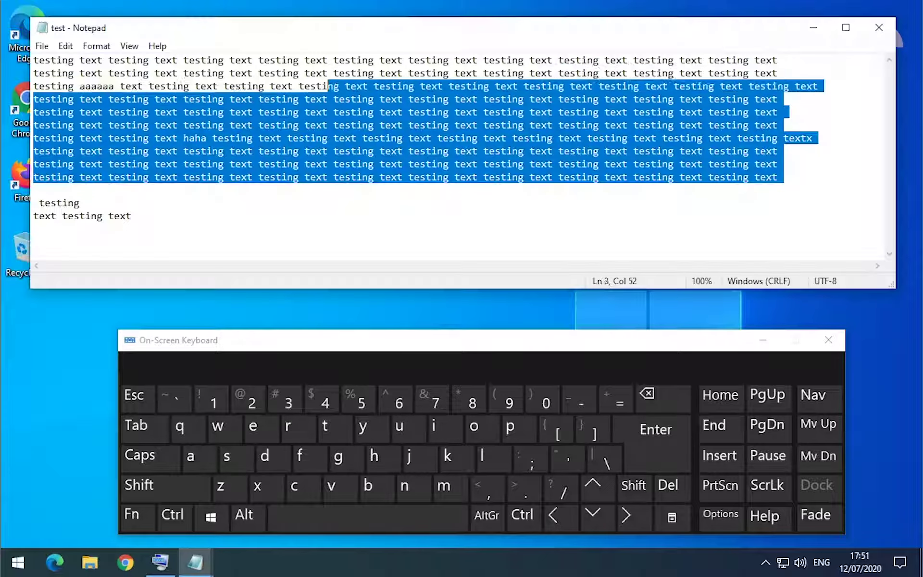
# In the test document, select several multi-line text ranges freehand, then place the cursor before the third "testing" after "haha" in the seventh line
pyautogui.moveTo(328, 87); pyautogui.dragTo(363, 86)
pyautogui.click(339, 74)
pyautogui.moveTo(218, 87); pyautogui.dragTo(95, 138)
pyautogui.click(79, 100)
pyautogui.click(79, 86)
pyautogui.click(259, 113)
pyautogui.moveTo(183, 61); pyautogui.dragTo(224, 151)
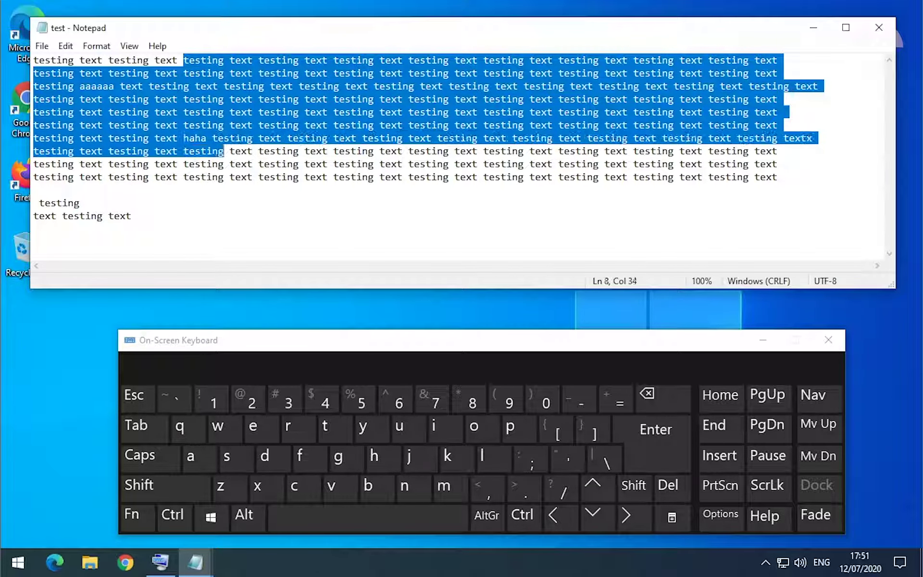
pyautogui.click(241, 164)
pyautogui.moveTo(79, 86); pyautogui.dragTo(120, 151)
pyautogui.click(288, 138)
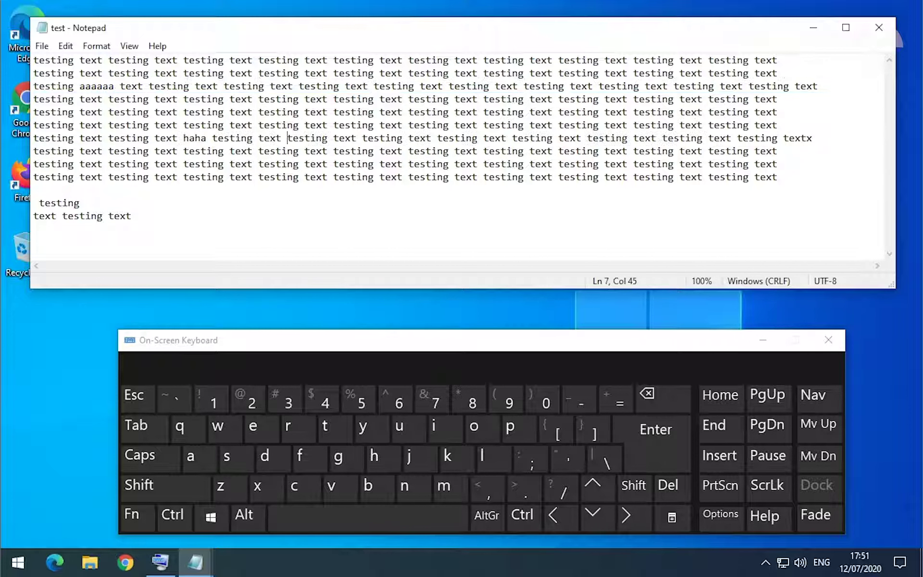
# Select the seventh to tenth lines upward, ending the selection at the start of the seventh line
pyautogui.hotkey('shift', 'Home')
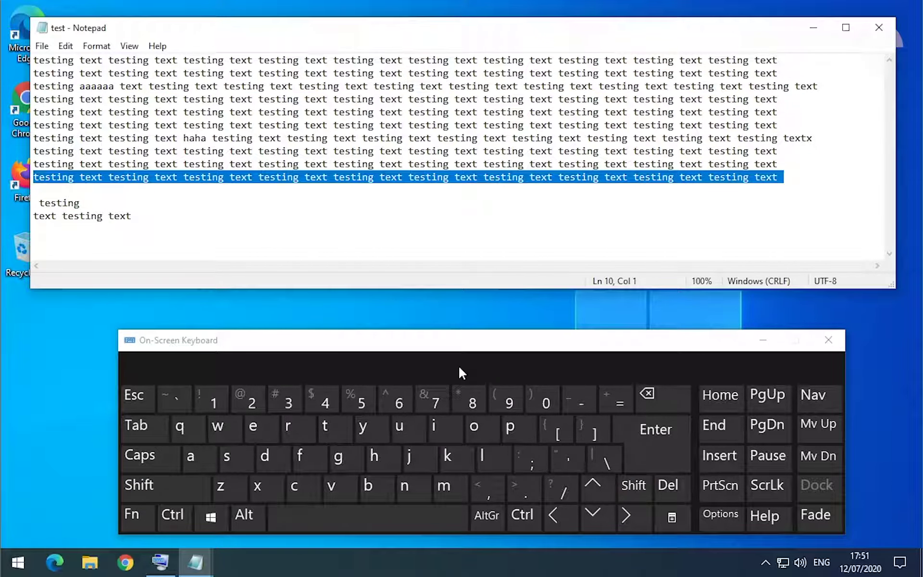
pyautogui.hotkey('shift', 'Up')
pyautogui.hotkey('shift', 'Up')
pyautogui.hotkey('shift', 'Up')
pyautogui.hotkey('shift', 'Up')
pyautogui.hotkey('shift', 'Up')
pyautogui.hotkey('shift', 'Up')
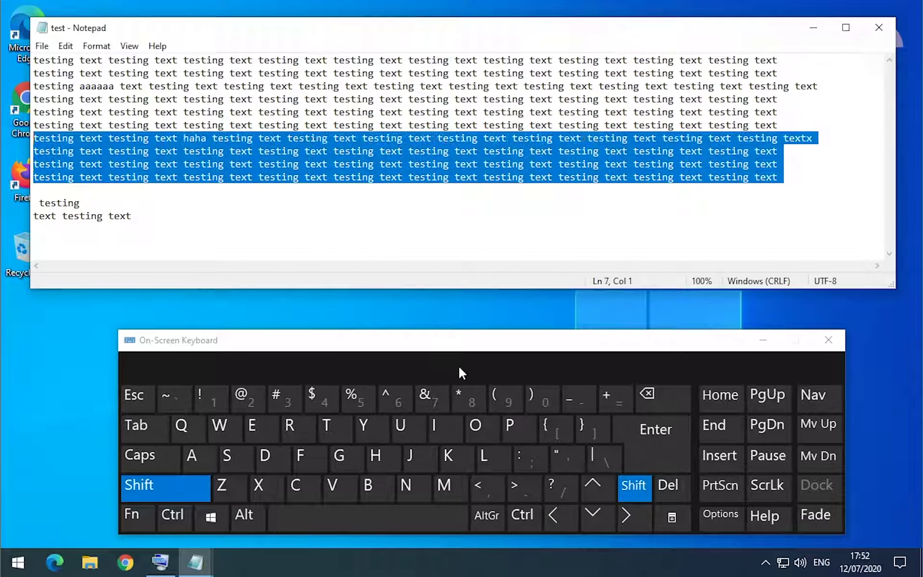
# Select the whole document, then deselect it and move the cursor up to the start of the ninth line
pyautogui.hotkey('ctrl', 'a')
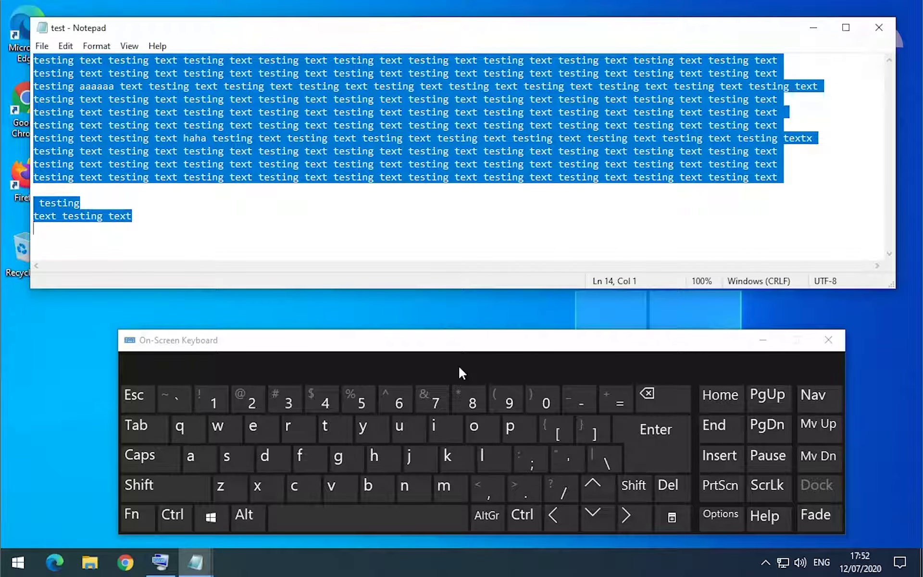
pyautogui.press('Up')
pyautogui.press('Up')
pyautogui.press('Up')
pyautogui.press('Up')
pyautogui.press('Up')
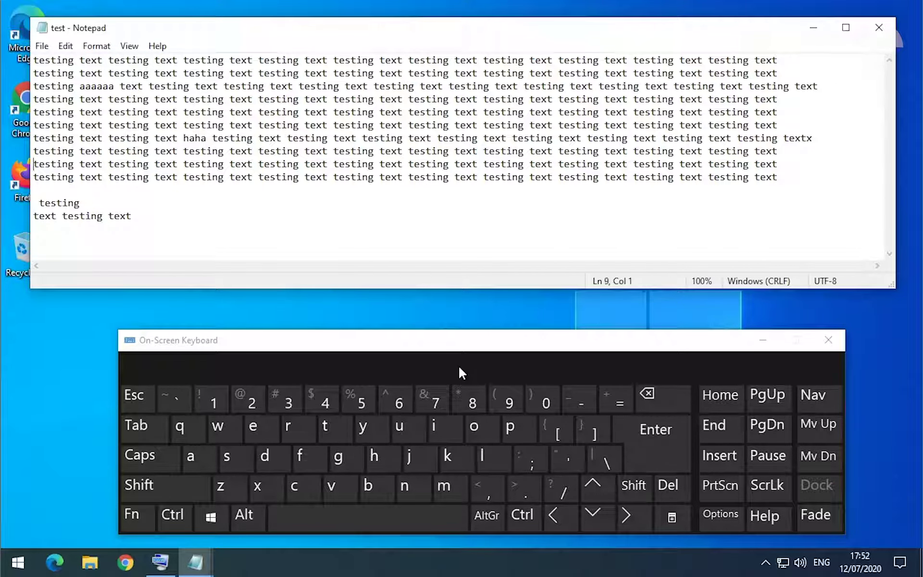
# Delete the entire text of the test document, save the file and close its window
pyautogui.hotkey('ctrl', 'a')
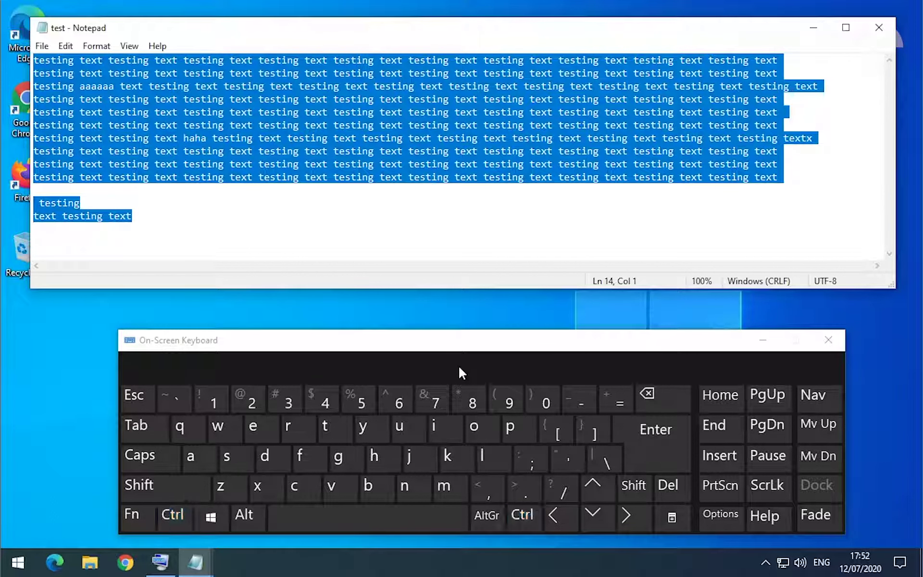
pyautogui.press('BackSpace')
pyautogui.hotkey('ctrl', 's')
pyautogui.click(878, 27)
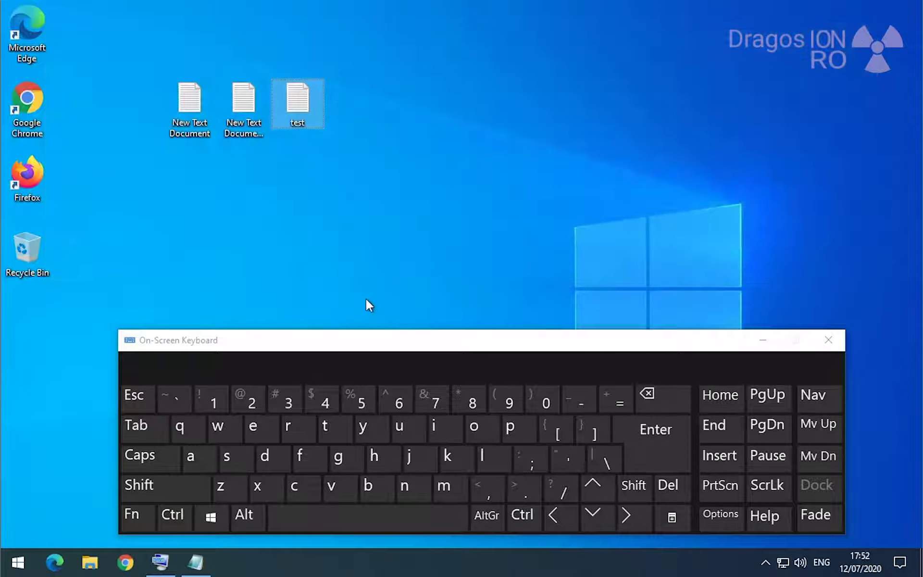